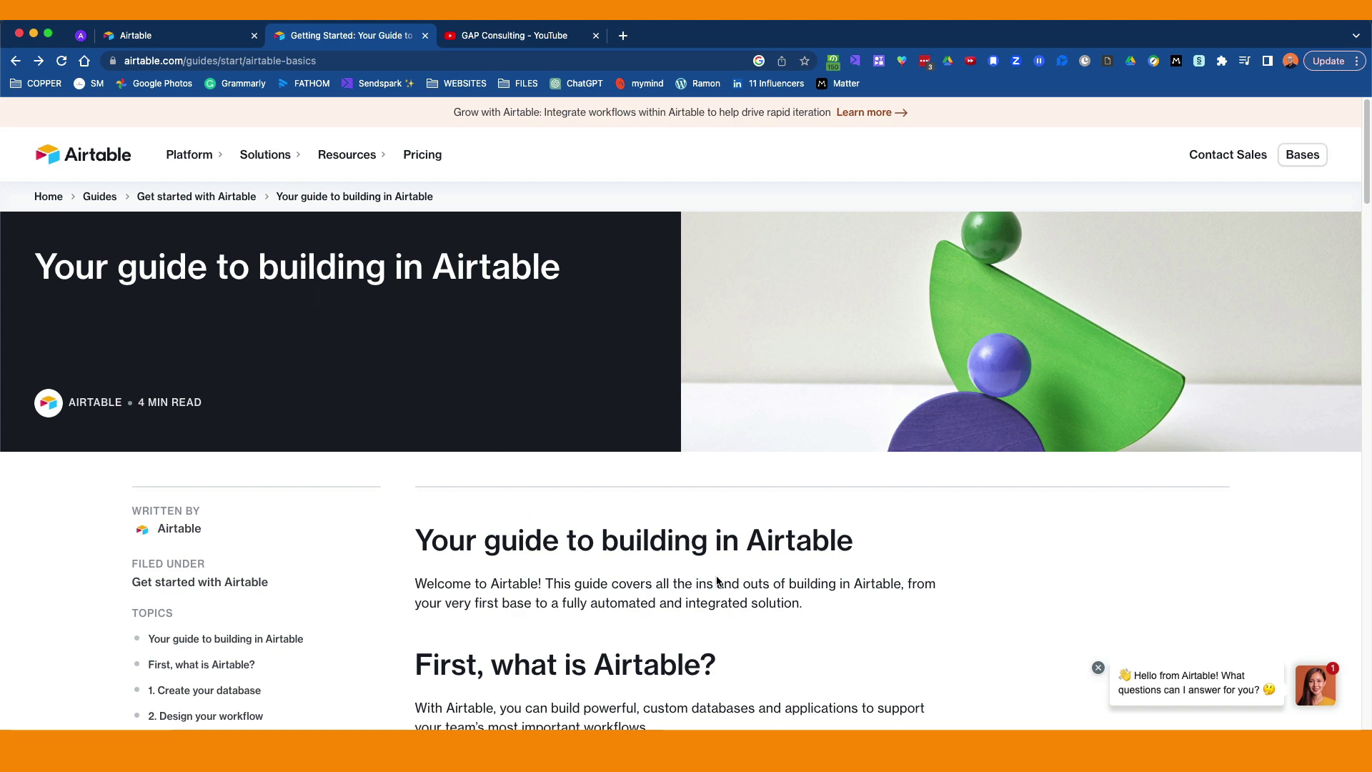
# Switch to the GAP Consulting YouTube channel page and scroll through its welcome and recent videos
pyautogui.scroll(-5, 718, 580)
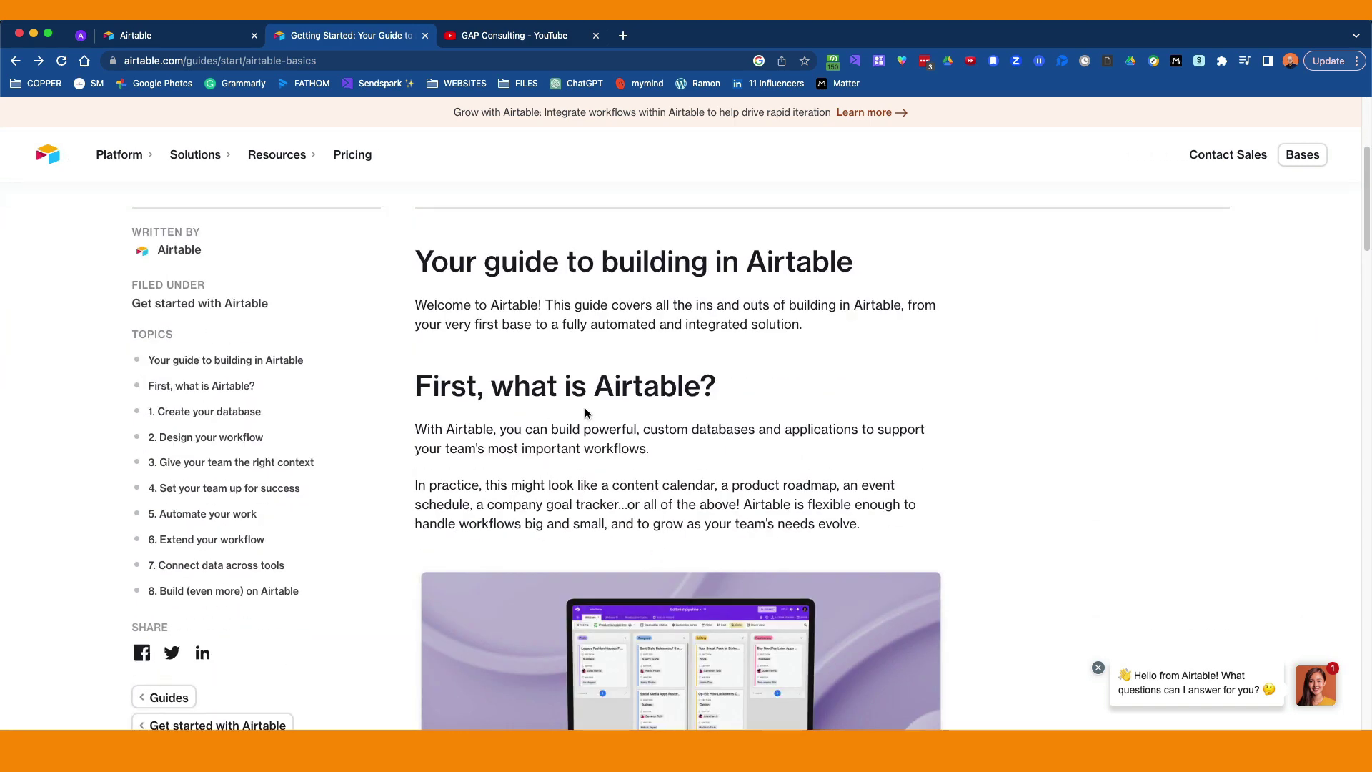
pyautogui.scroll(-15, 585, 413)
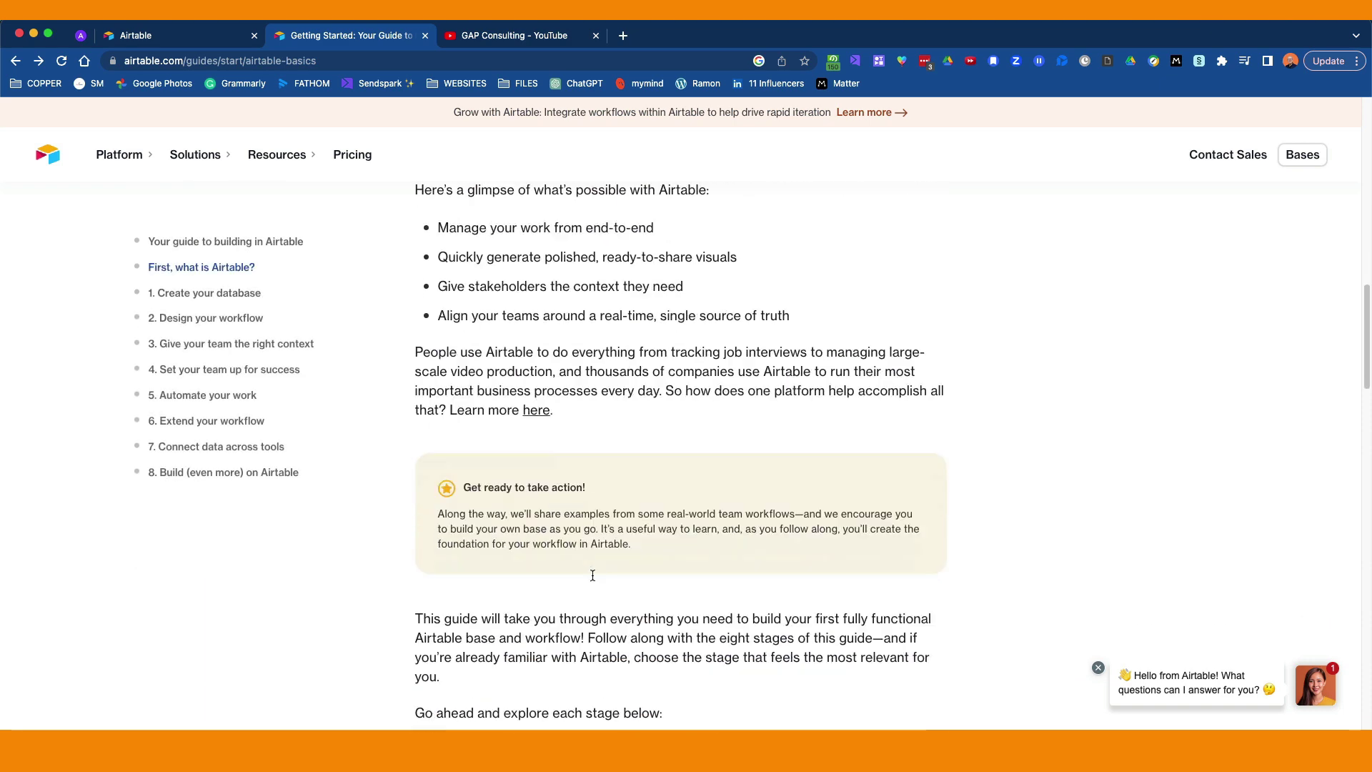
pyautogui.scroll(-6, 593, 575)
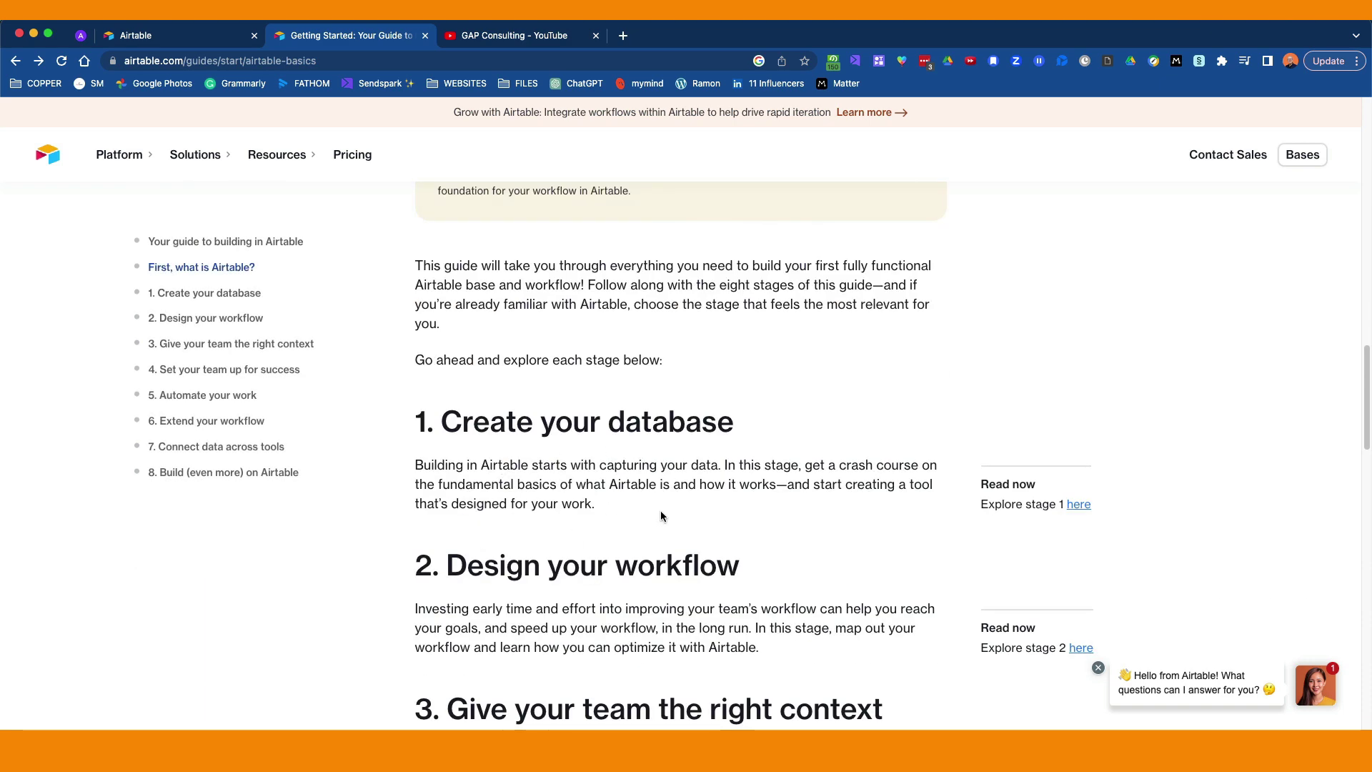
pyautogui.scroll(20, 660, 510)
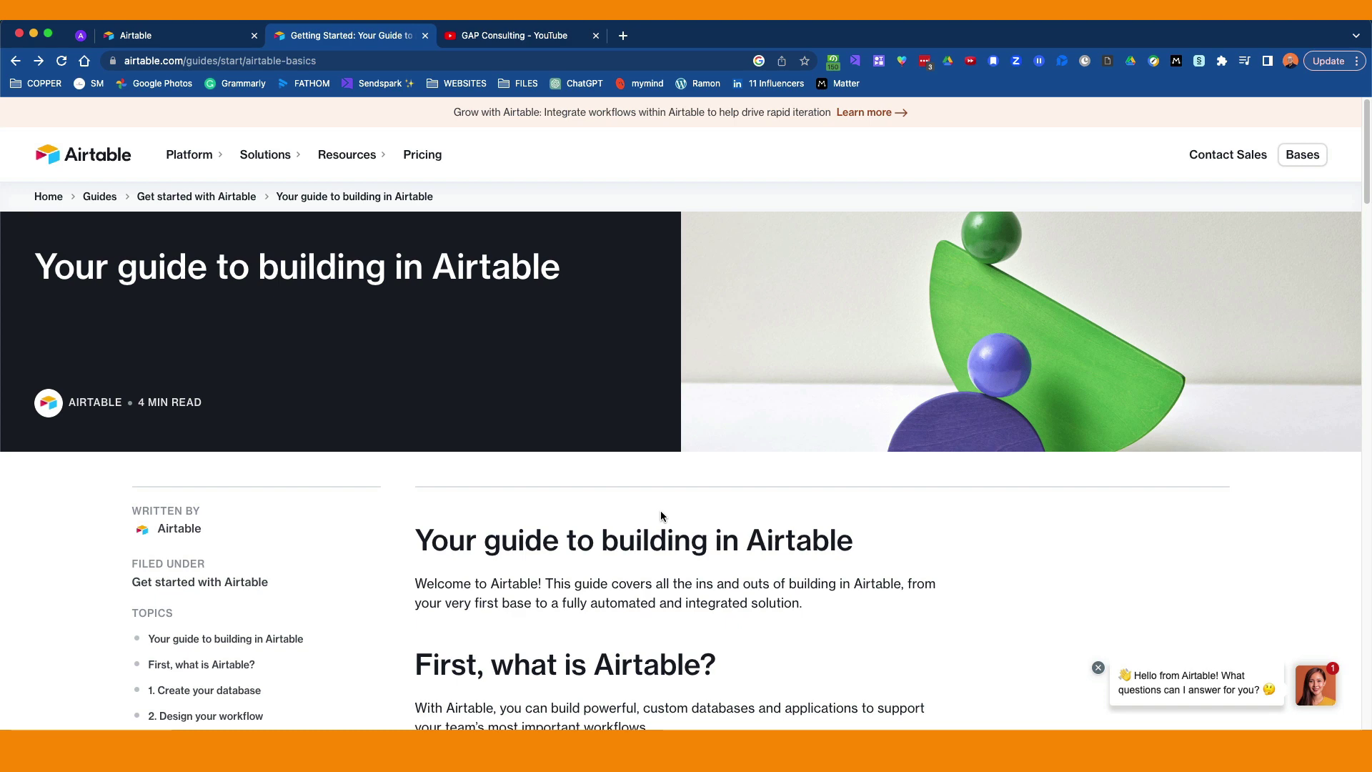
pyautogui.click(522, 36)
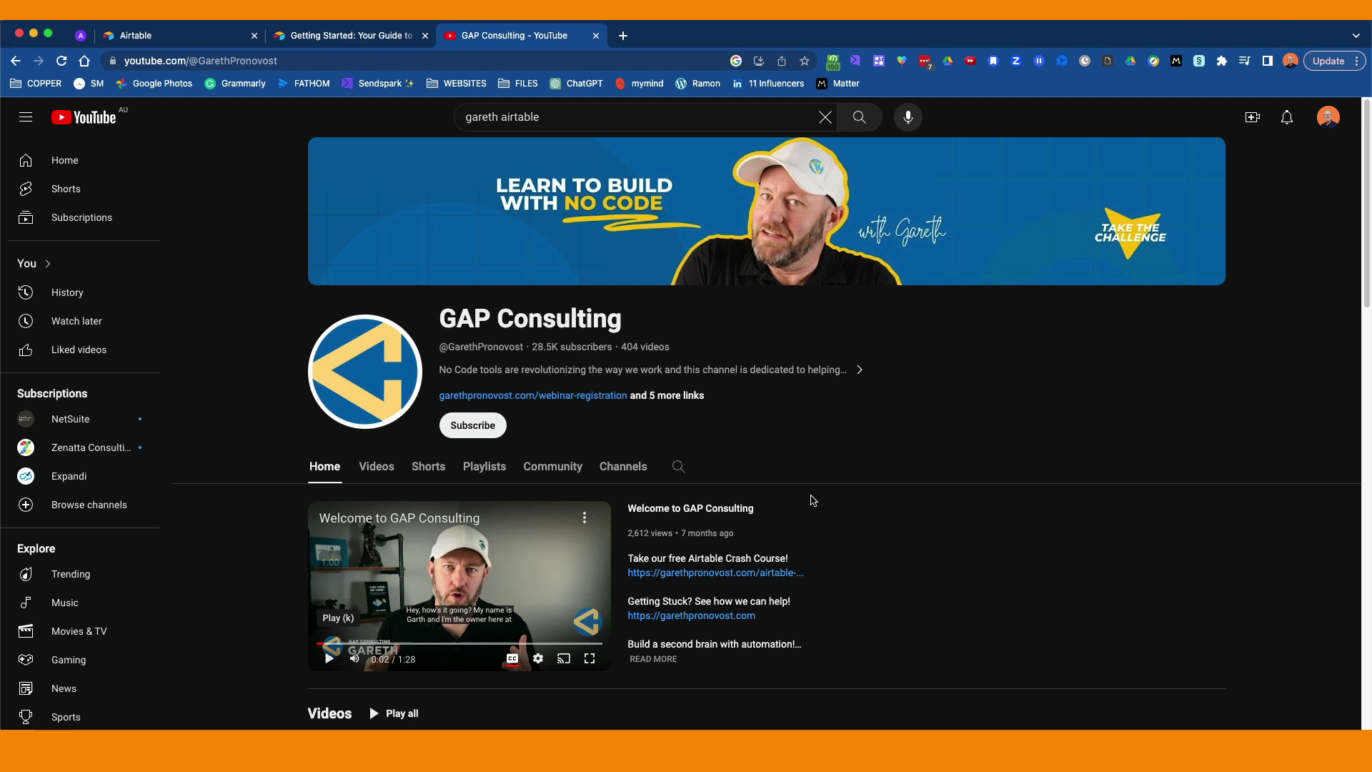
pyautogui.scroll(-4, 810, 499)
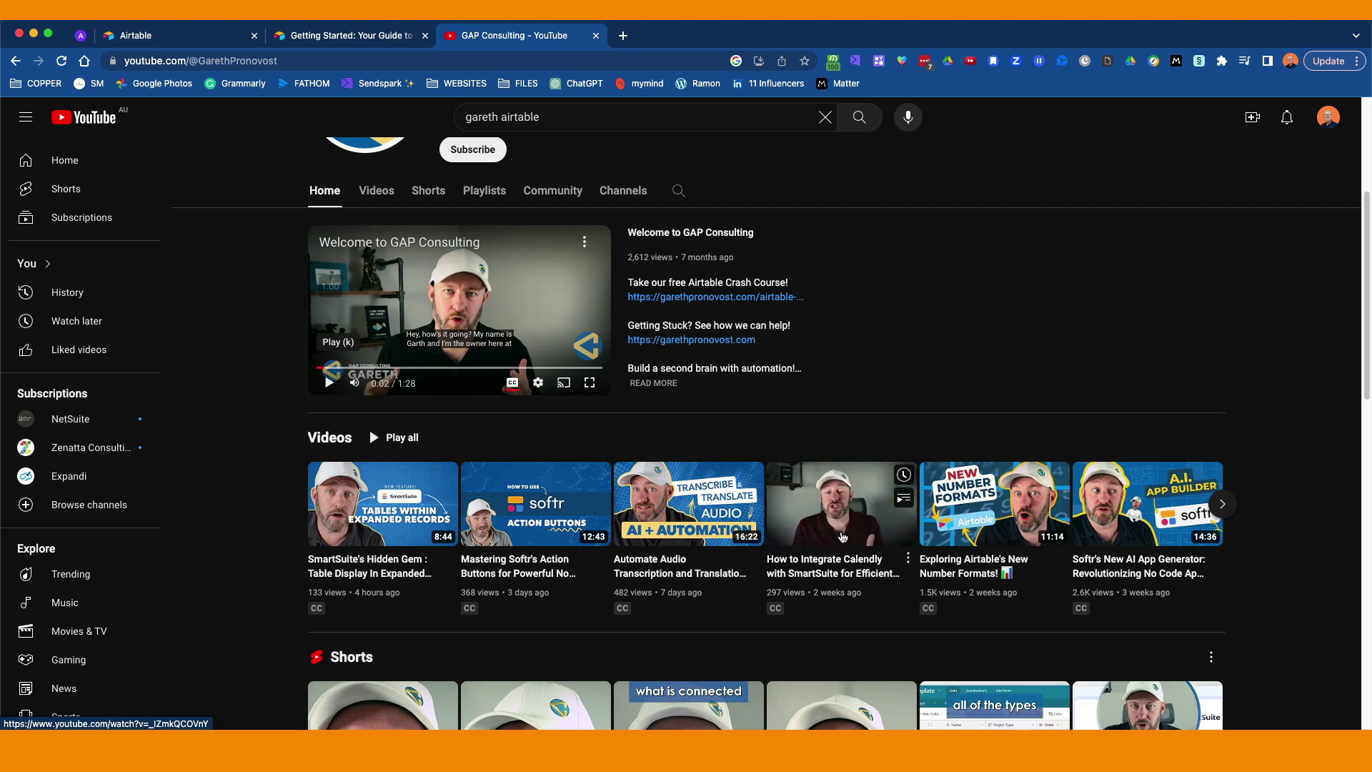
pyautogui.scroll(-2, 808, 515)
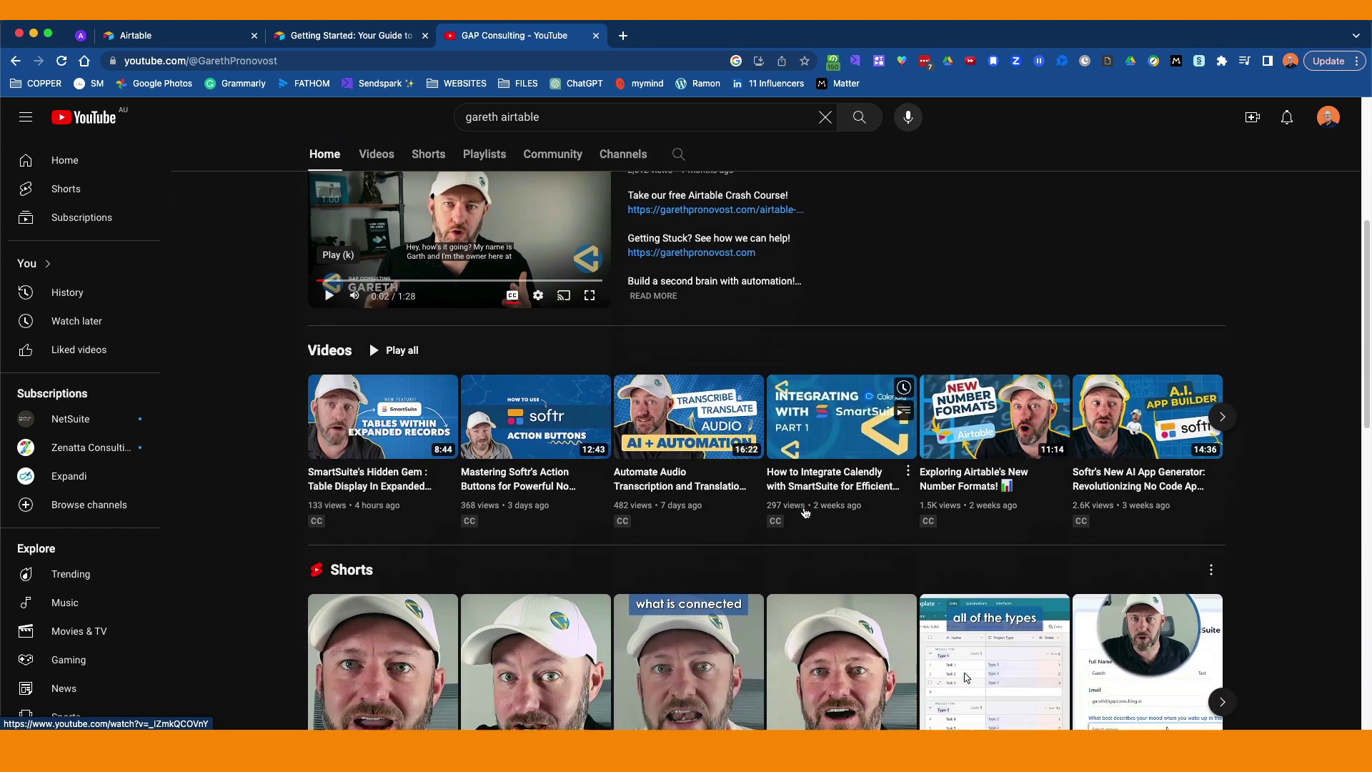
pyautogui.scroll(4, 805, 513)
pyautogui.scroll(2, 805, 513)
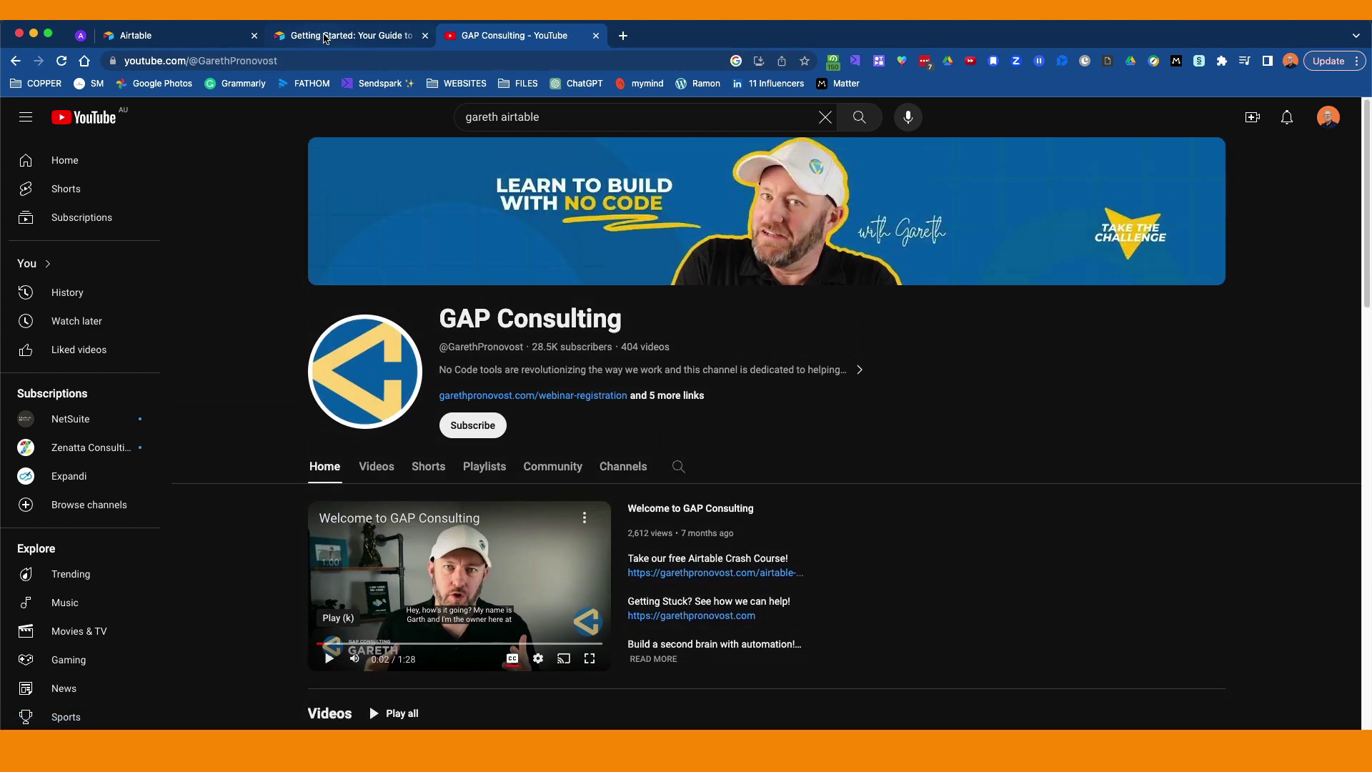
# From the Airtable home page, create a new empty base in the current workspace
pyautogui.click(335, 35)
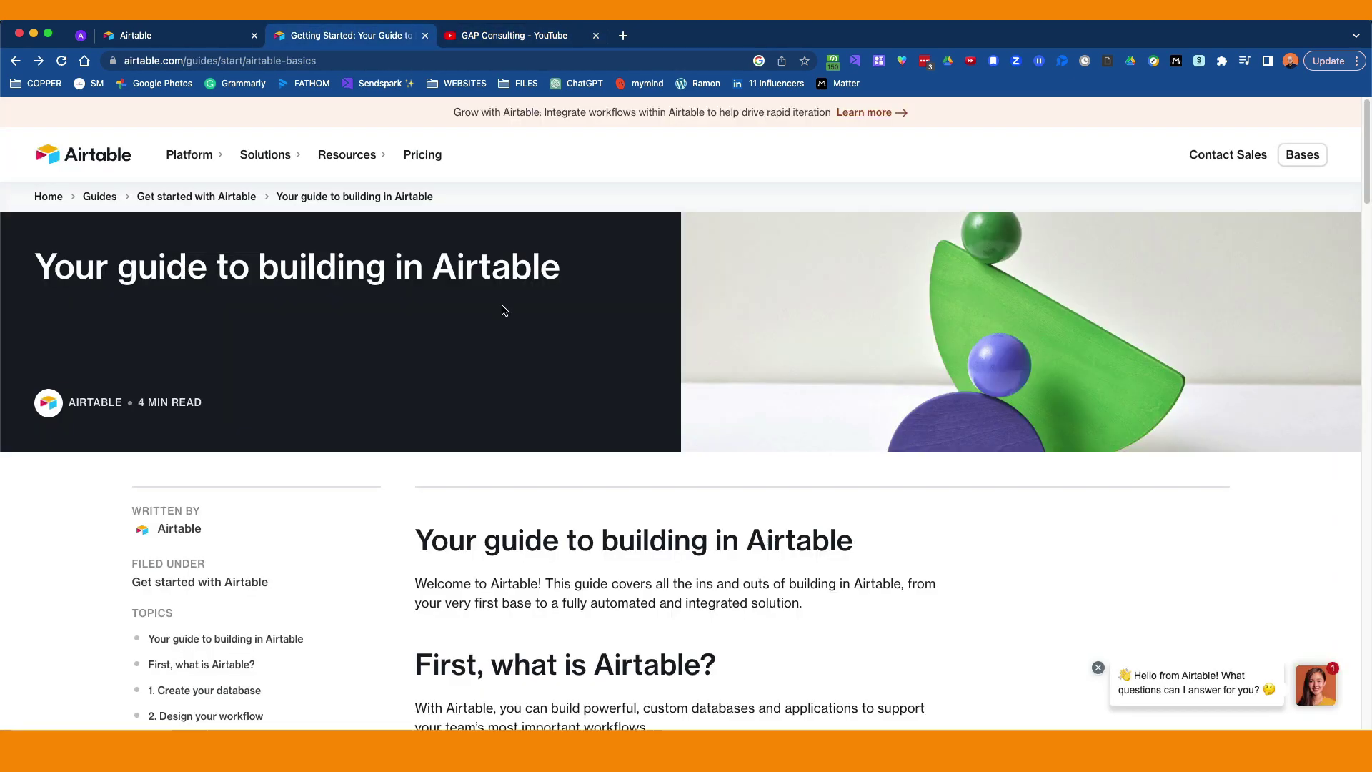
pyautogui.click(185, 32)
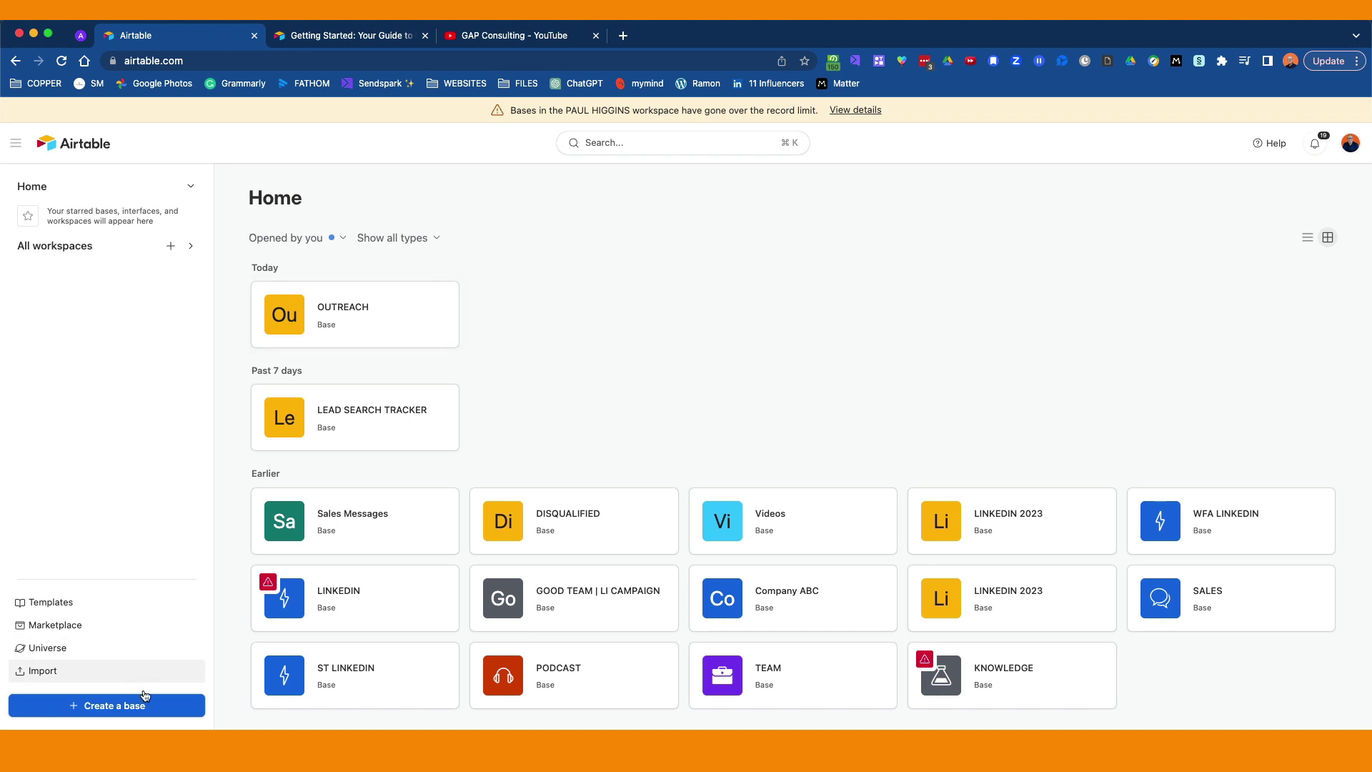
pyautogui.click(127, 706)
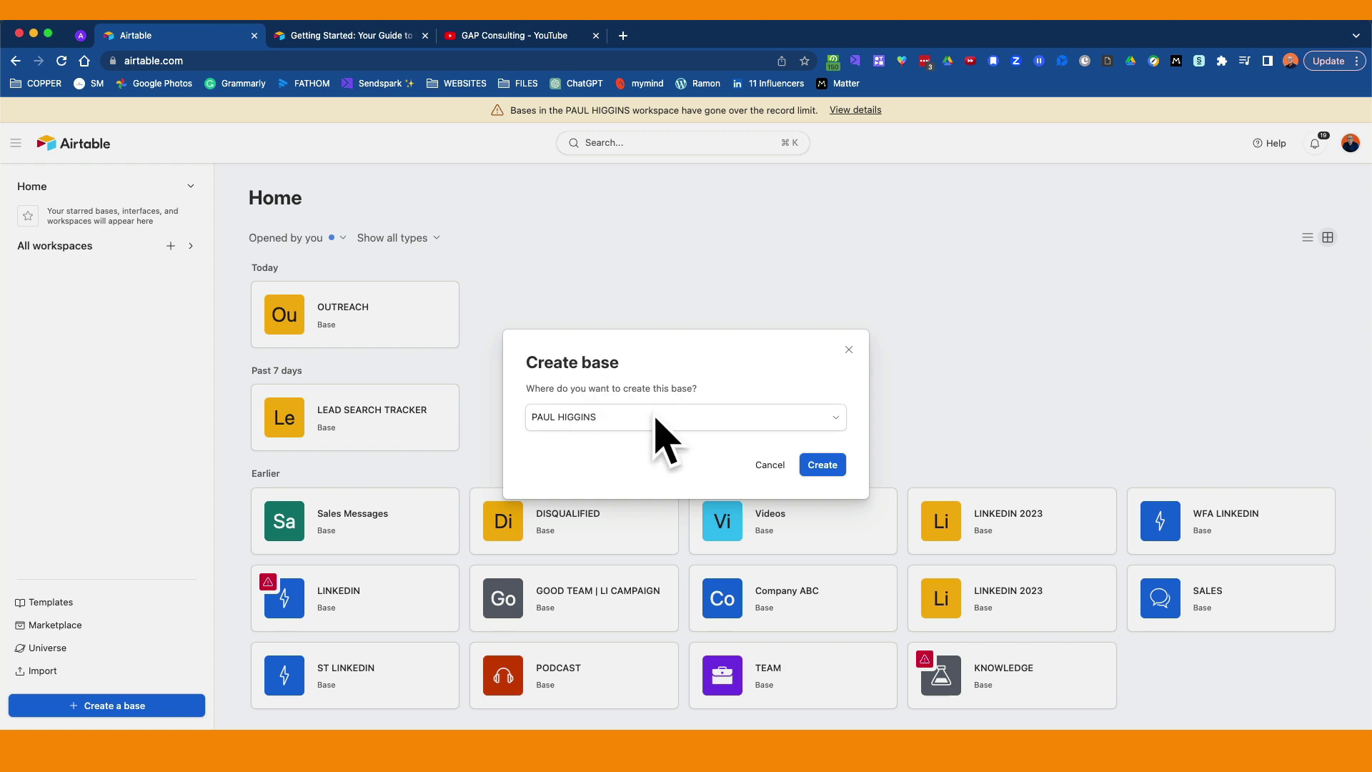
pyautogui.click(829, 466)
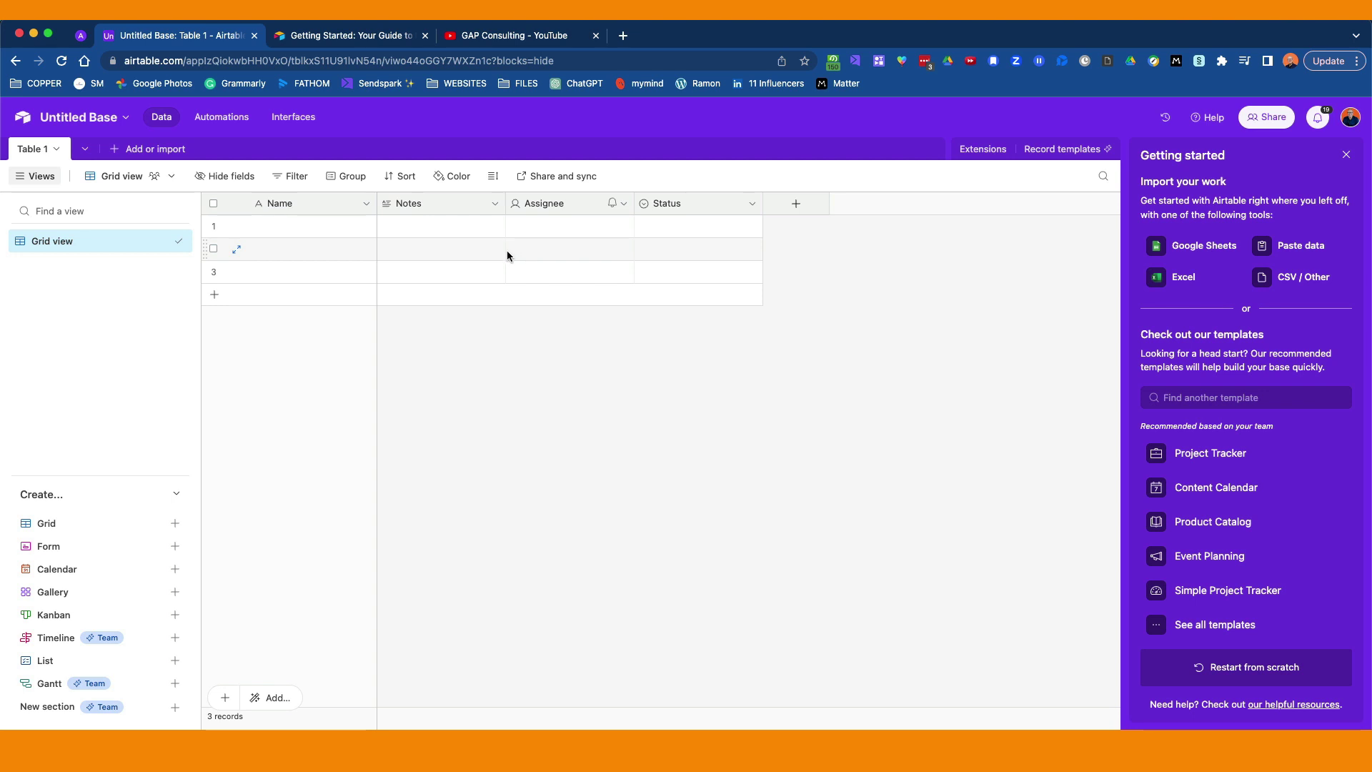
# Change the primary Name field's type to Long text and save
pyautogui.click(367, 207)
pyautogui.click(400, 237)
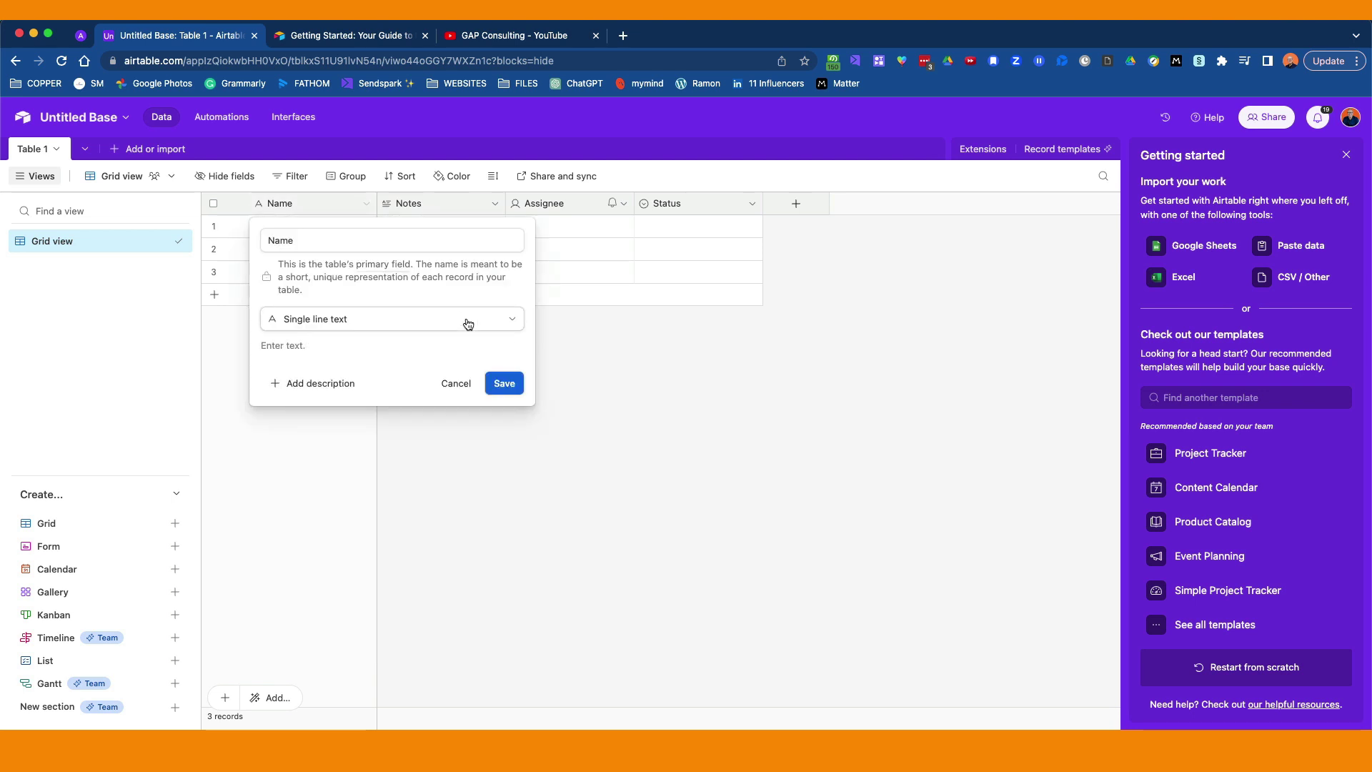
pyautogui.click(513, 322)
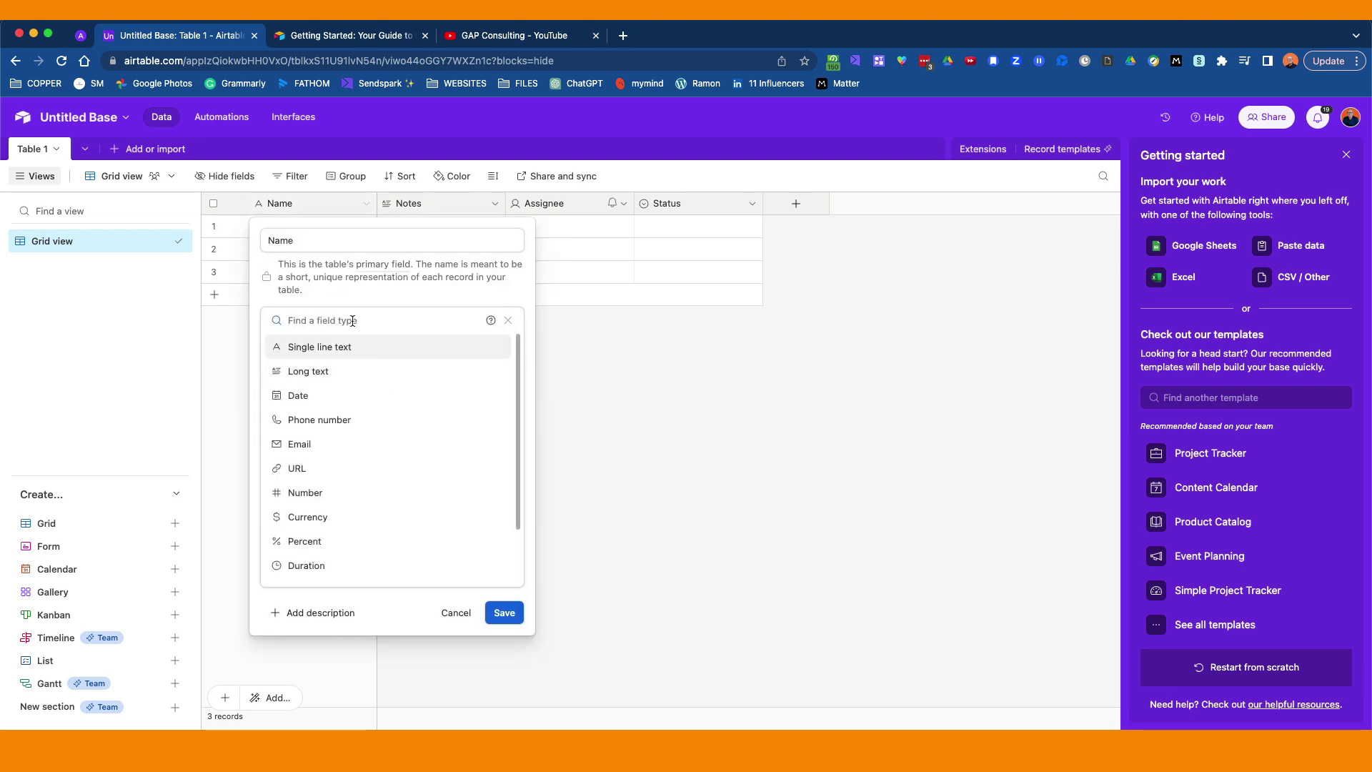
pyautogui.click(330, 372)
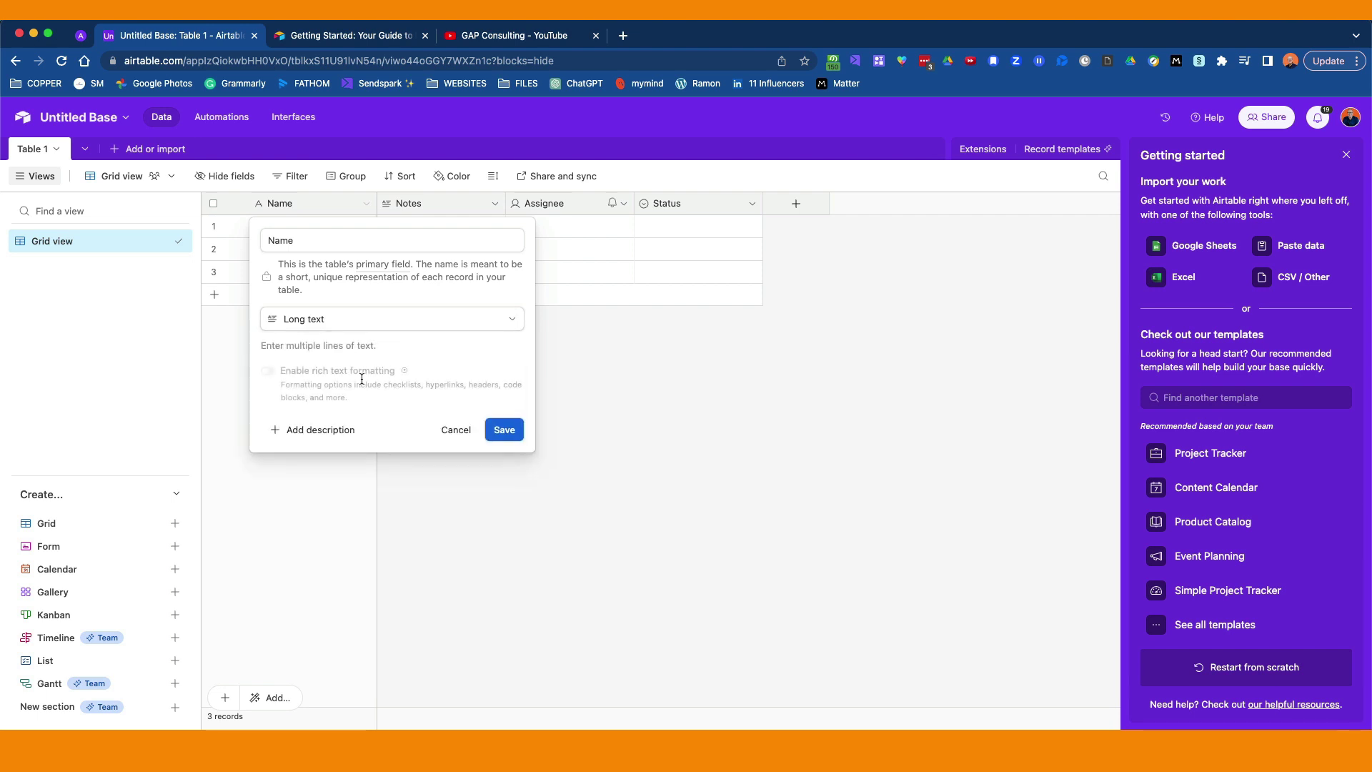
pyautogui.click(508, 432)
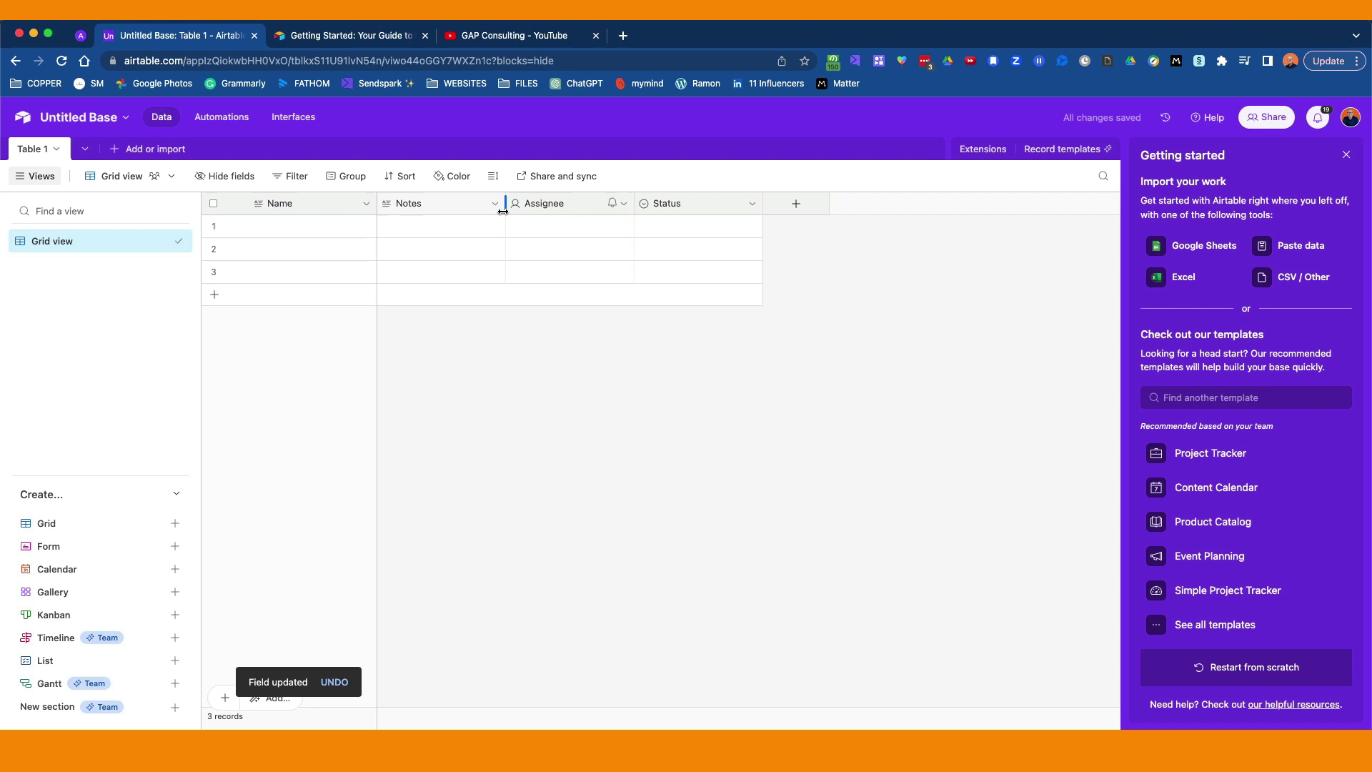
# Start a new Date field with Local format, then discard it
pyautogui.click(797, 206)
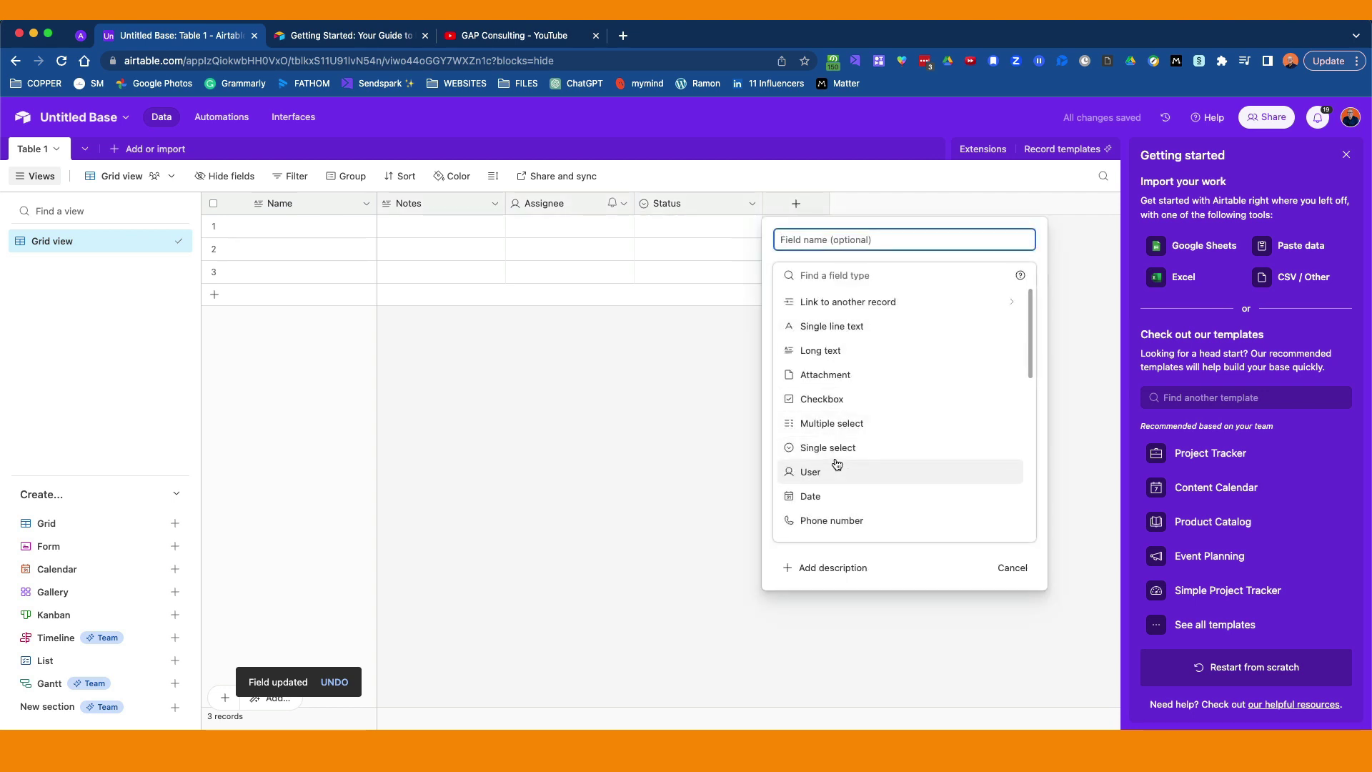
pyautogui.write('date')
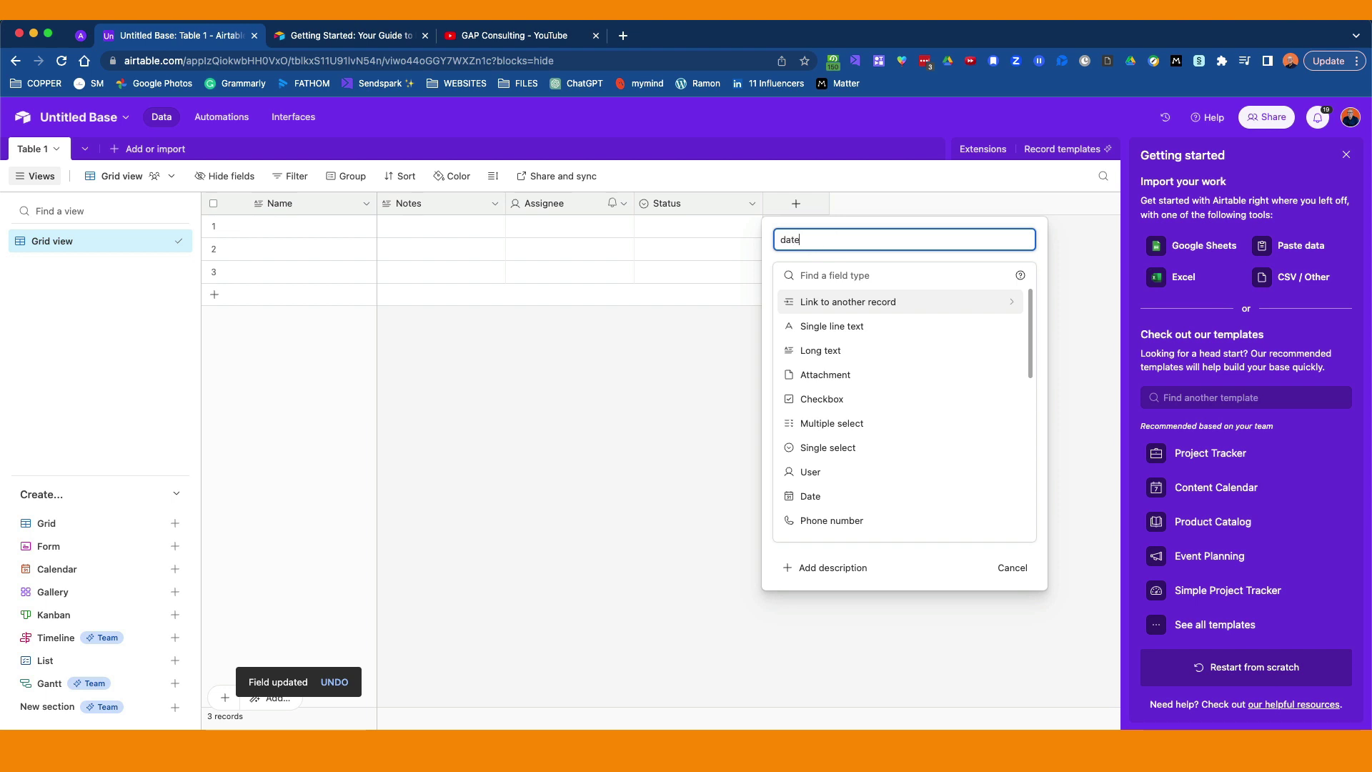
pyautogui.click(840, 496)
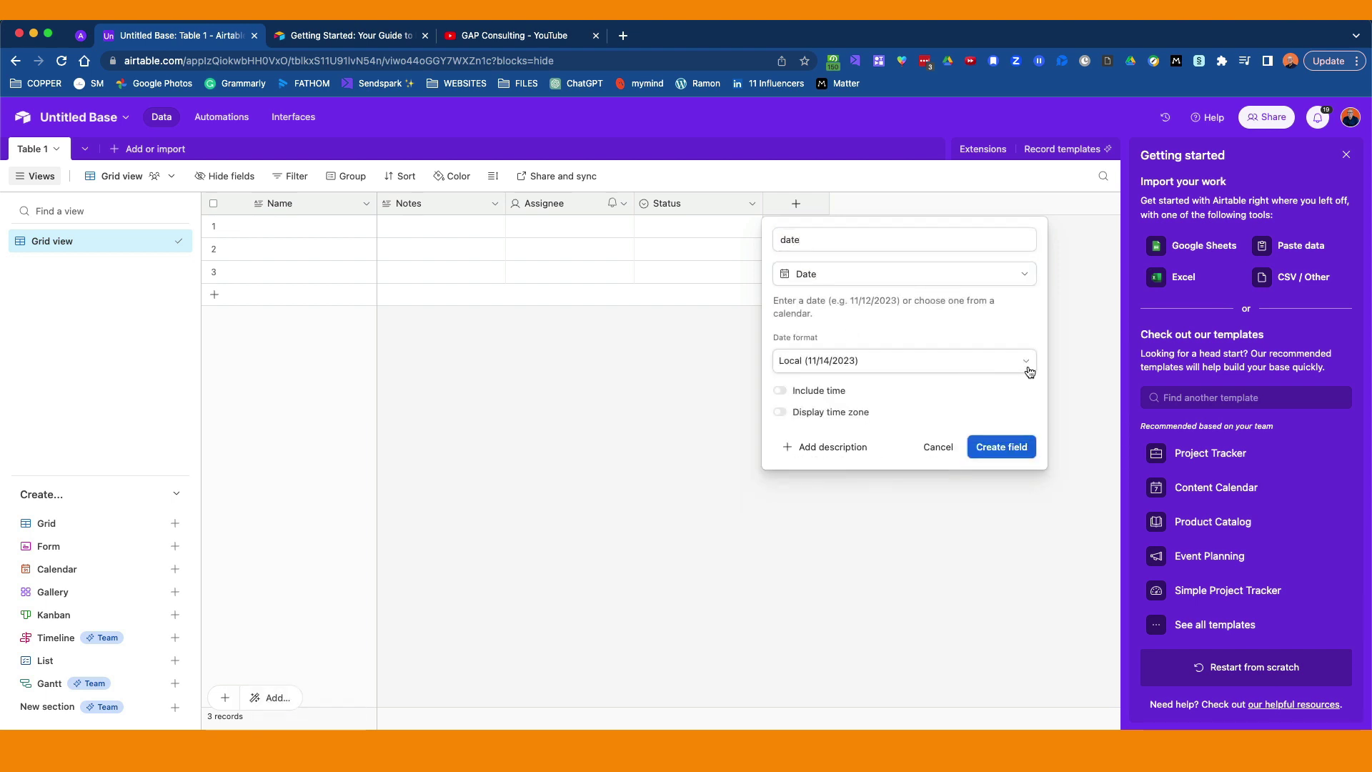
pyautogui.click(1028, 365)
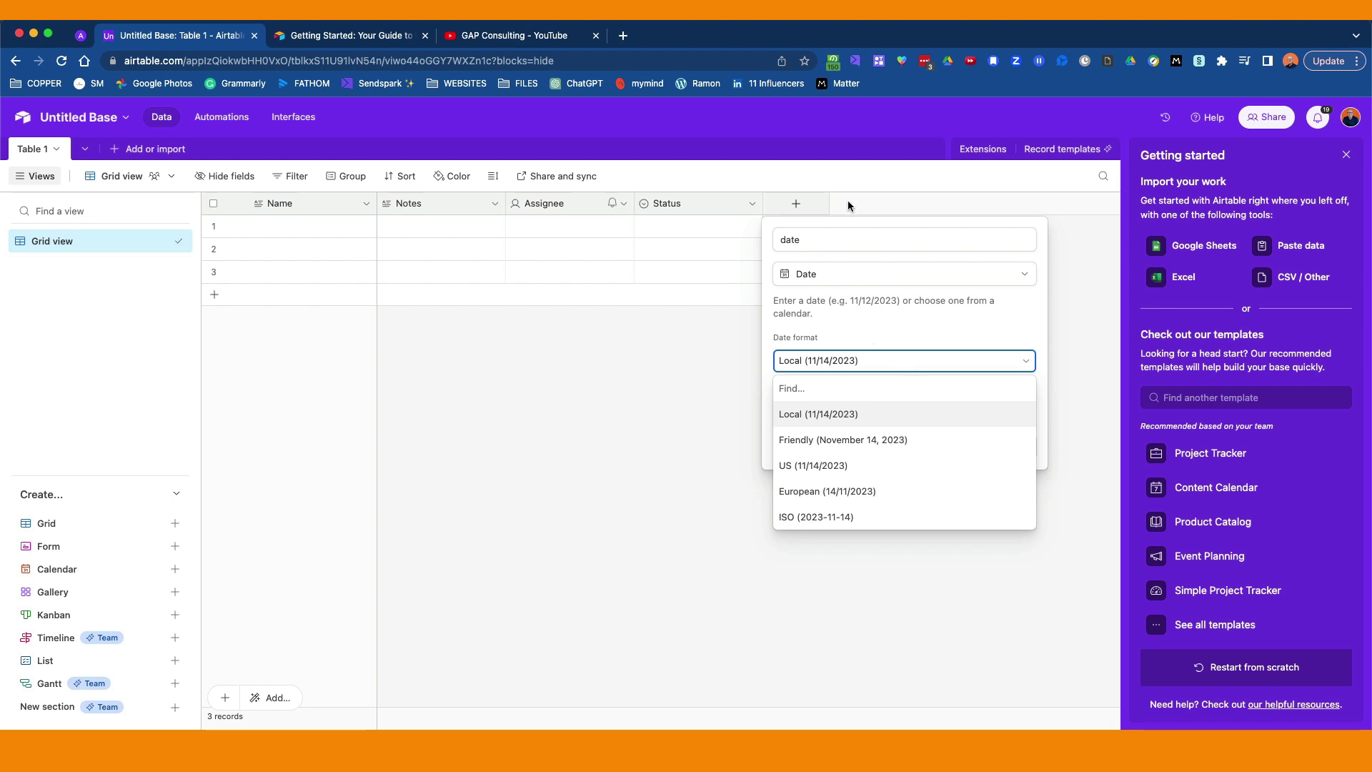
pyautogui.click(750, 516)
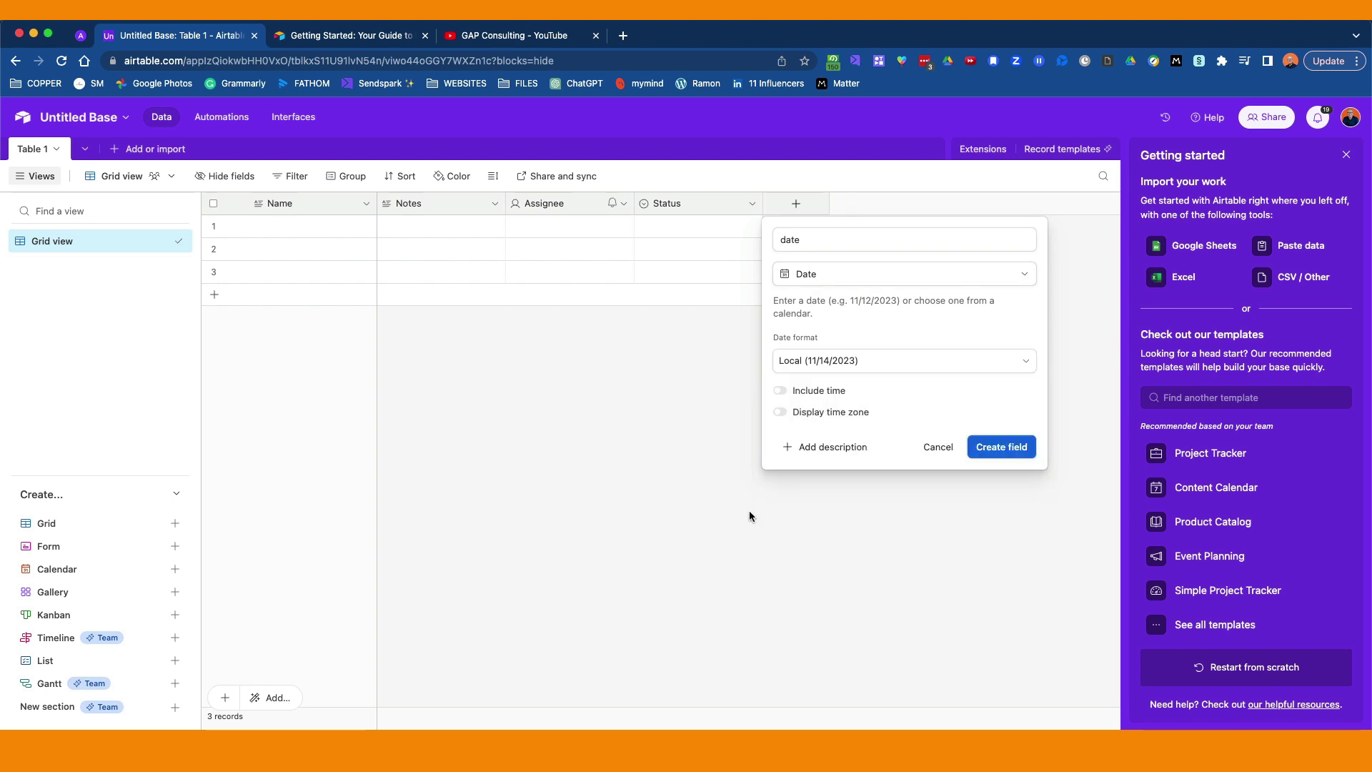
pyautogui.click(939, 448)
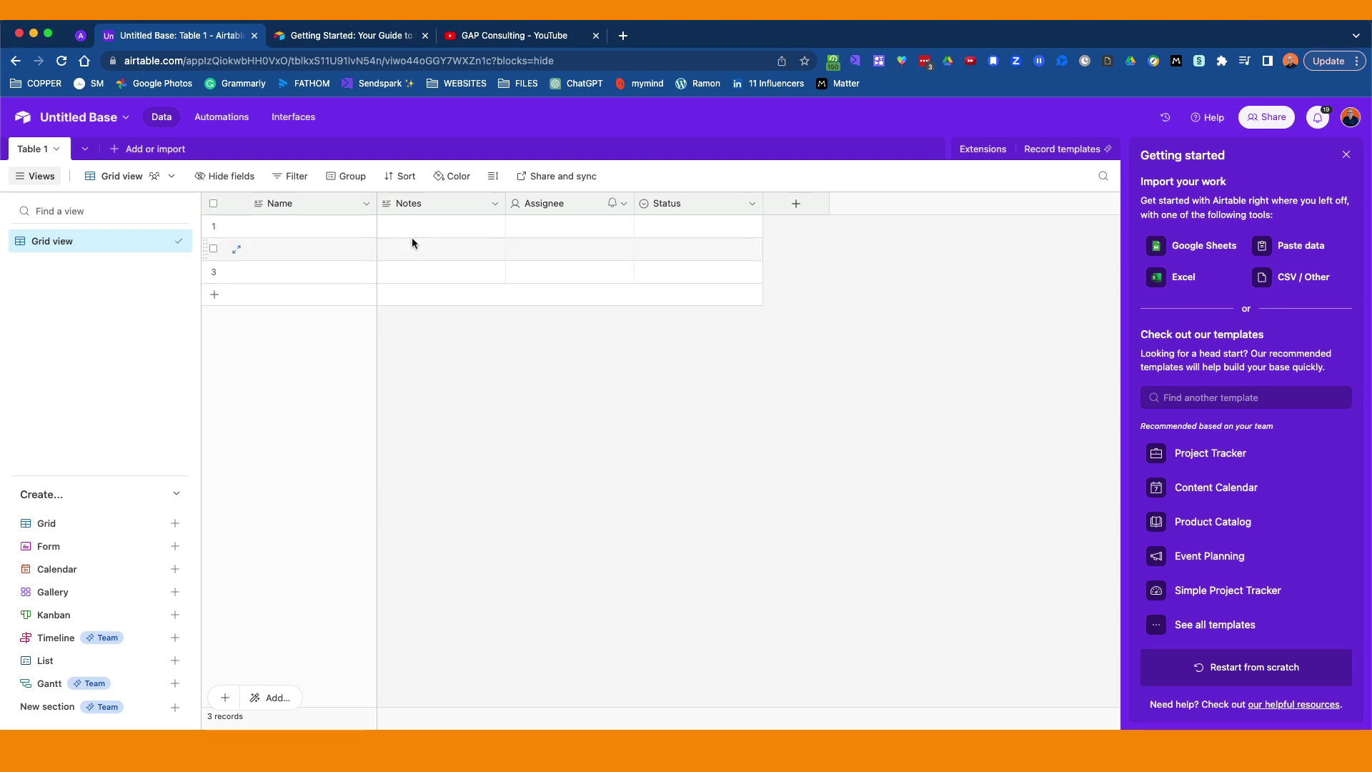
# Go back to Airtable Home and open the OUTREACH base's Leads table
pyautogui.click(22, 116)
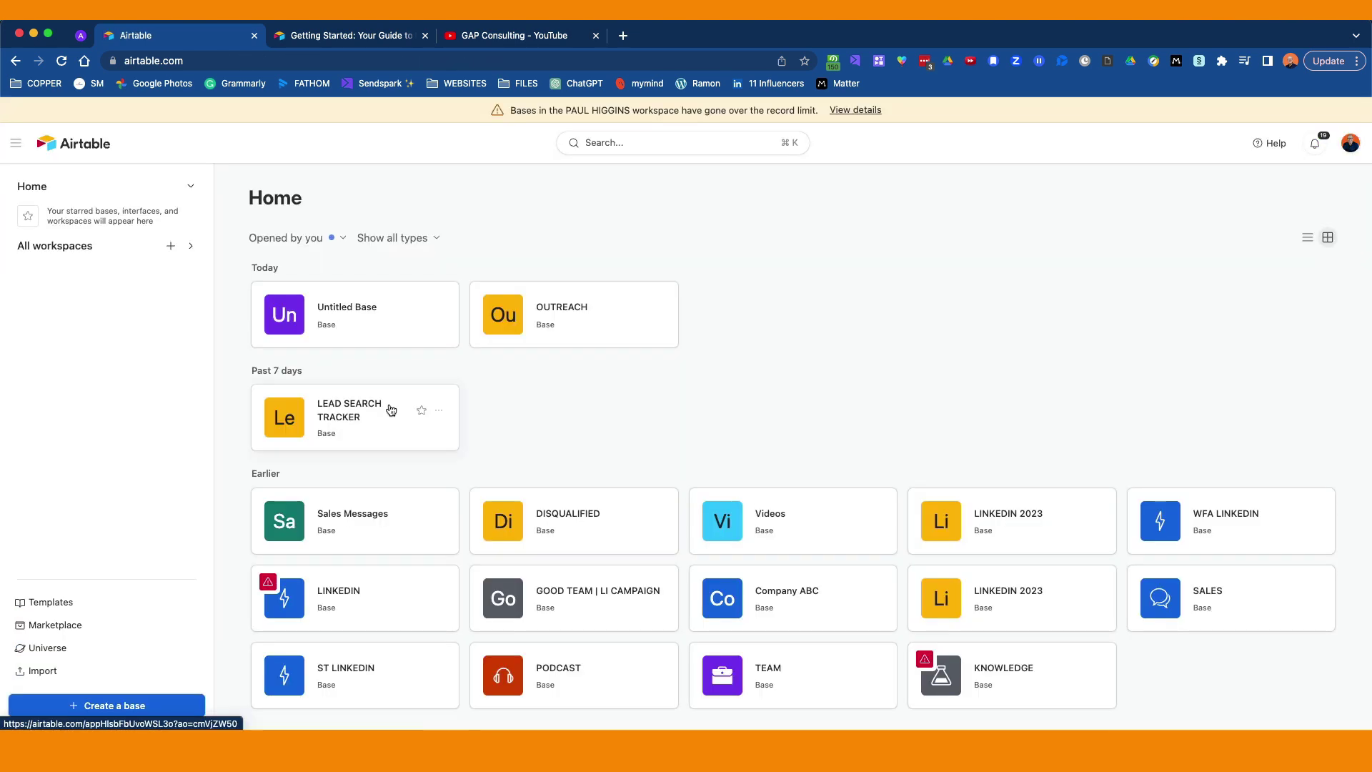
pyautogui.click(547, 332)
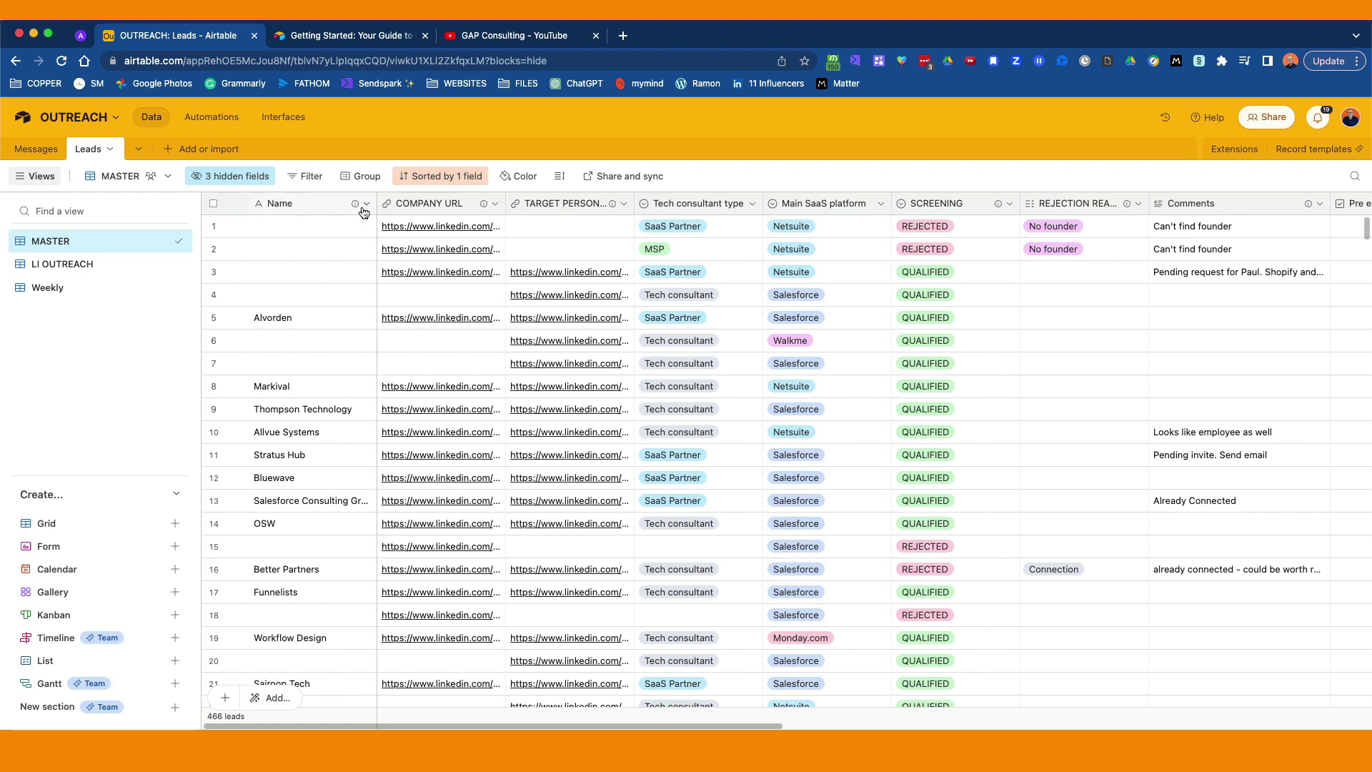
# Save 'Name of the company' as the Name field description and confirm it in the field editor
pyautogui.moveTo(355, 206)
pyautogui.click(357, 207)
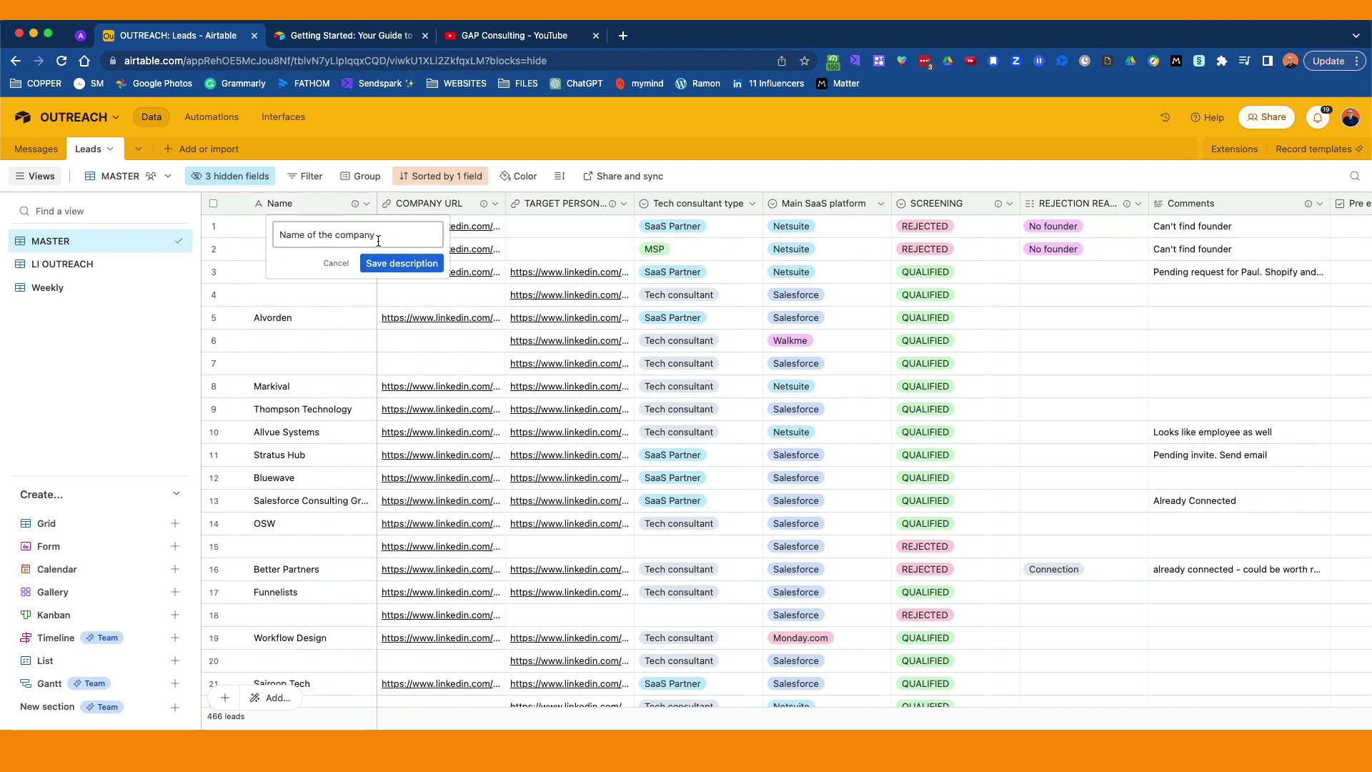
pyautogui.click(336, 263)
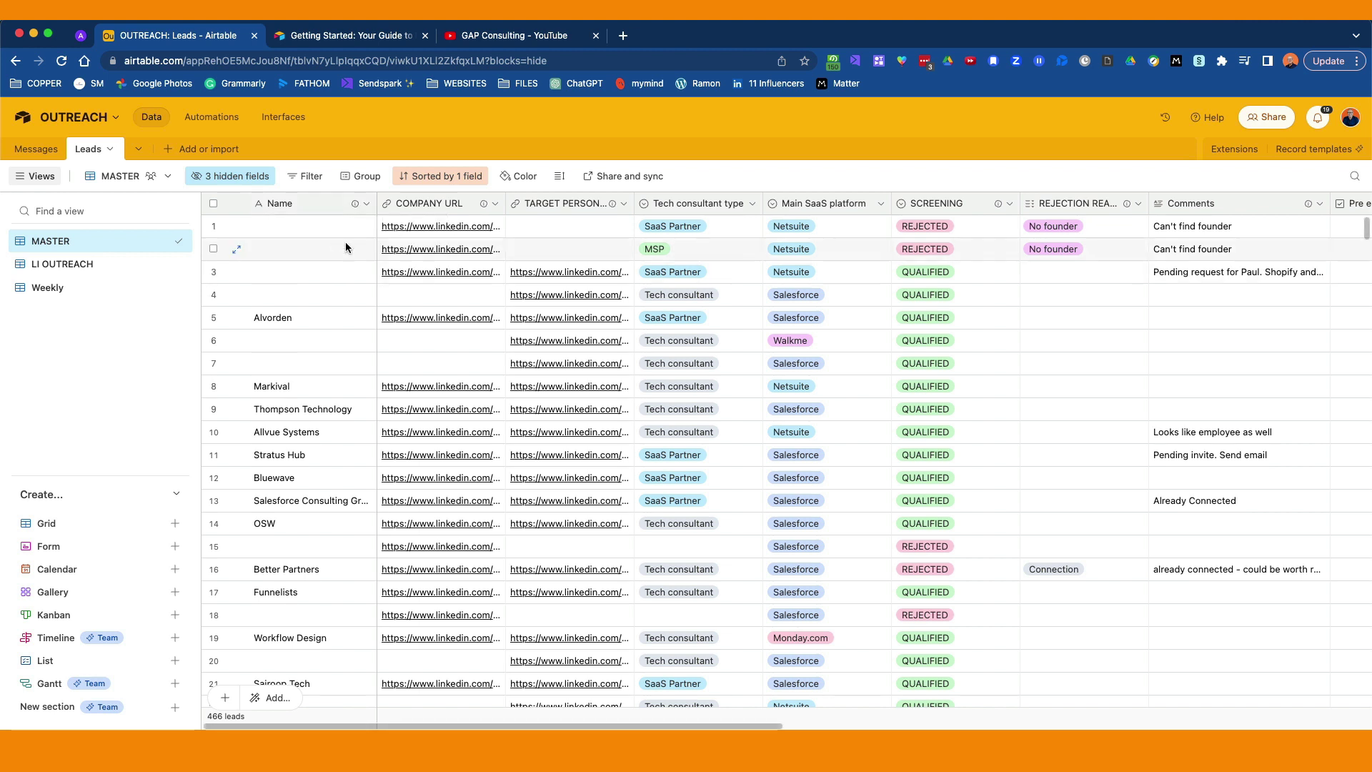
pyautogui.click(366, 207)
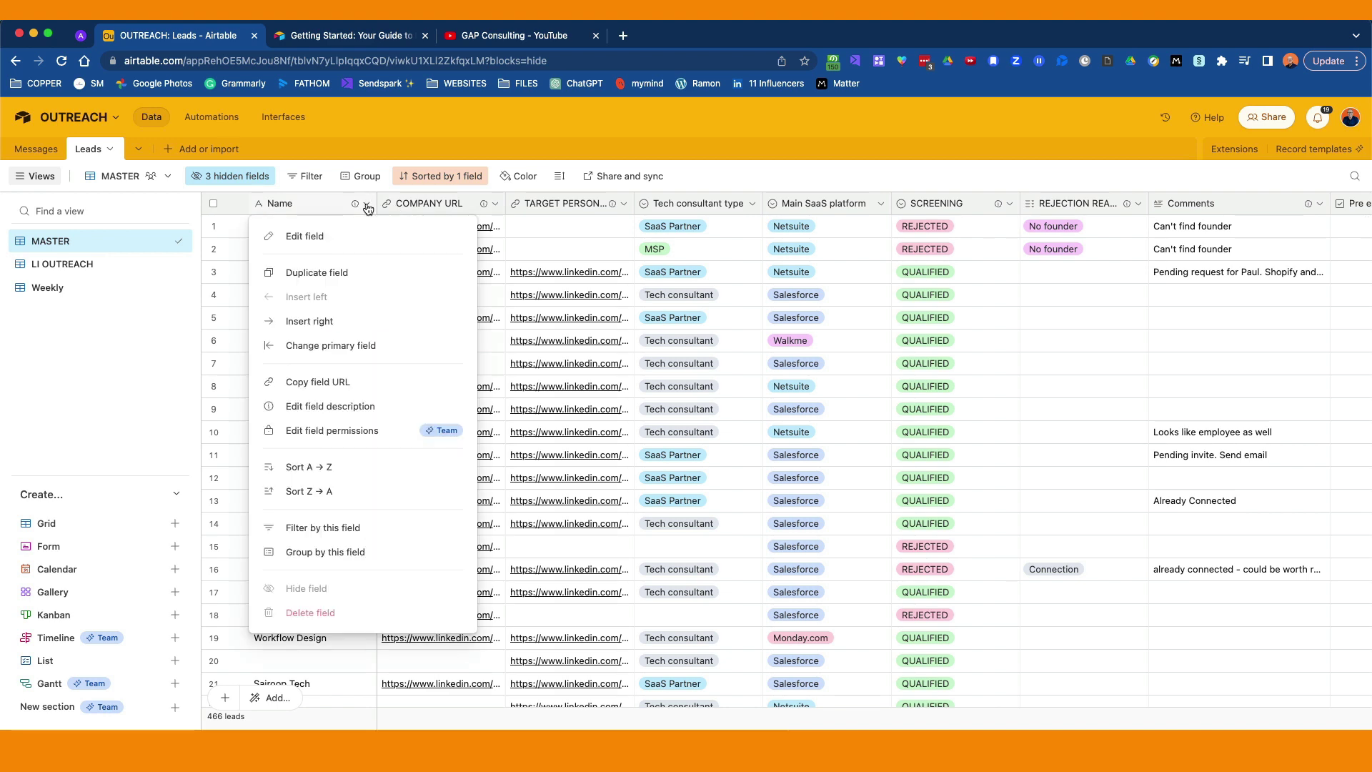
pyautogui.click(330, 244)
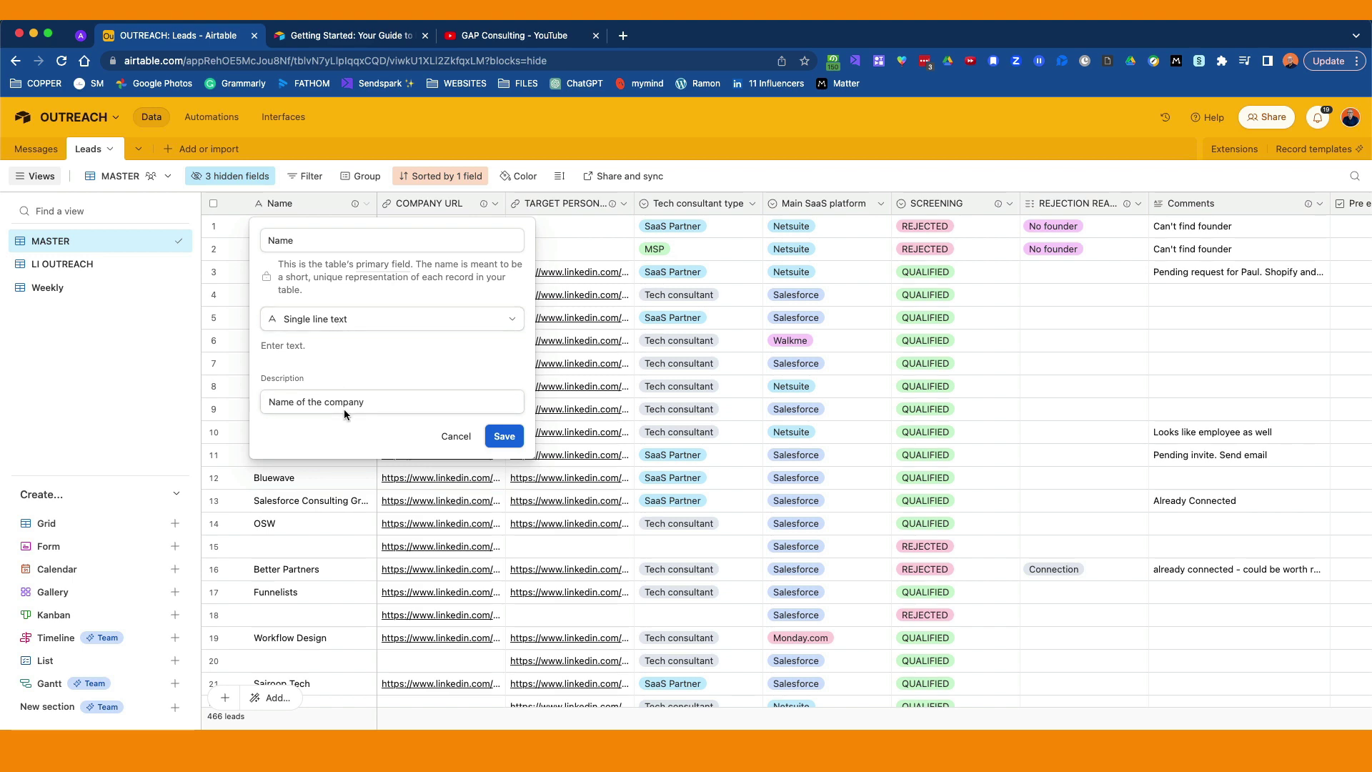
pyautogui.click(449, 437)
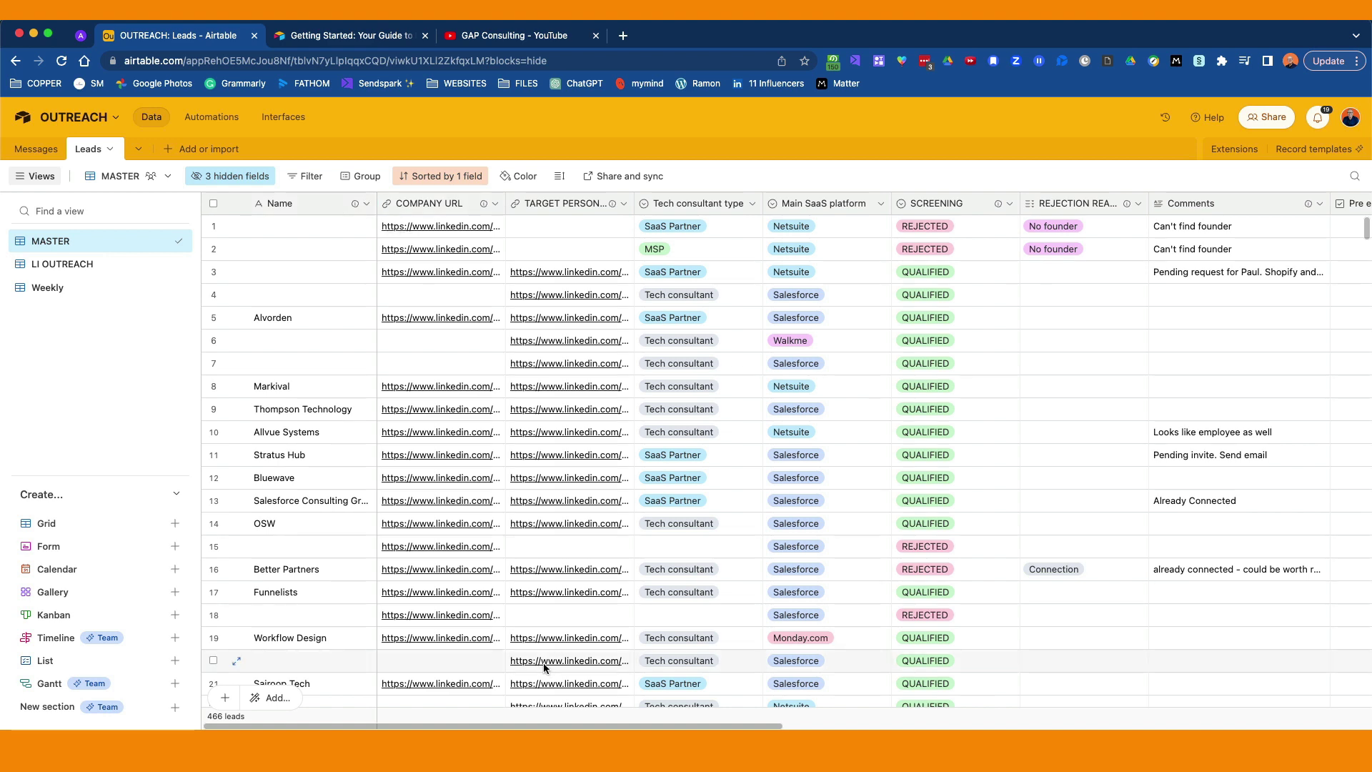
pyautogui.moveTo(503, 724); pyautogui.dragTo(700, 726)
pyautogui.hscroll(3, 785, 458)
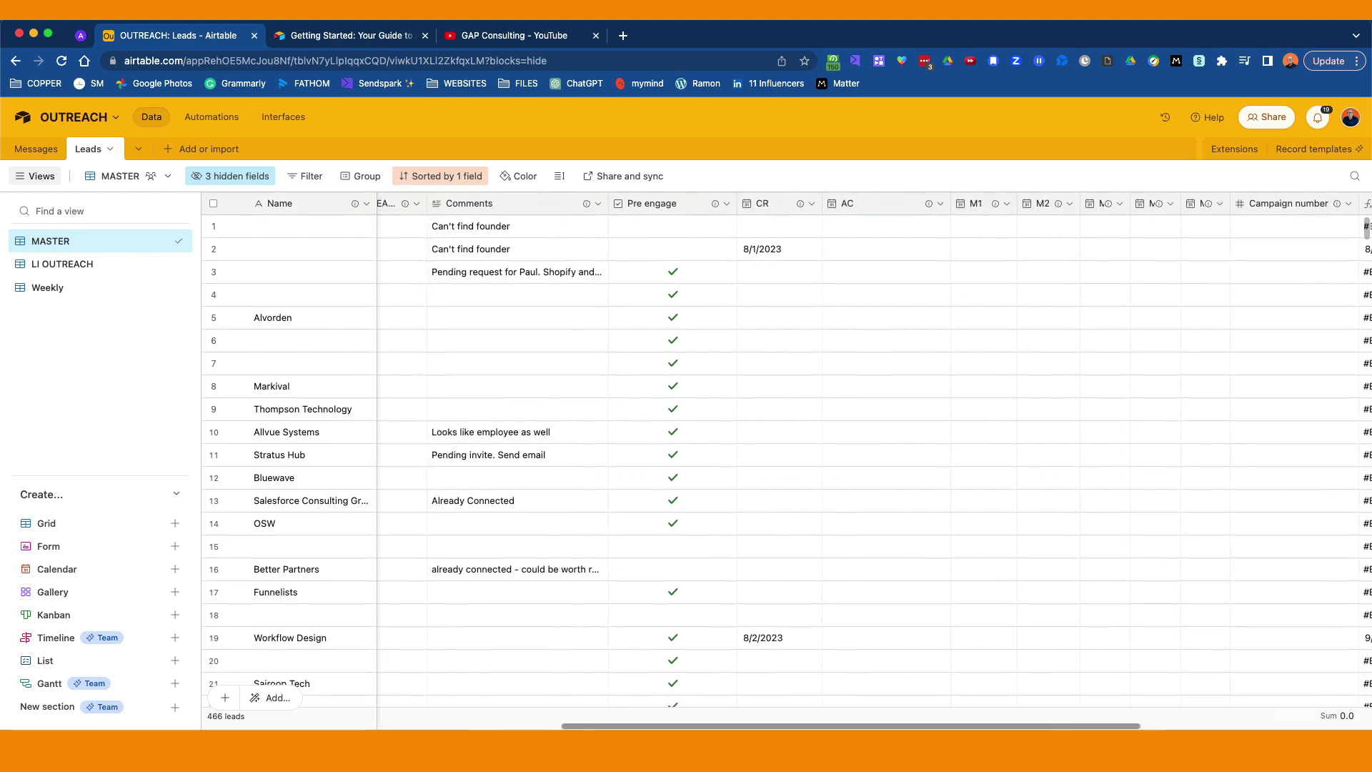
pyautogui.hscroll(-10, 786, 458)
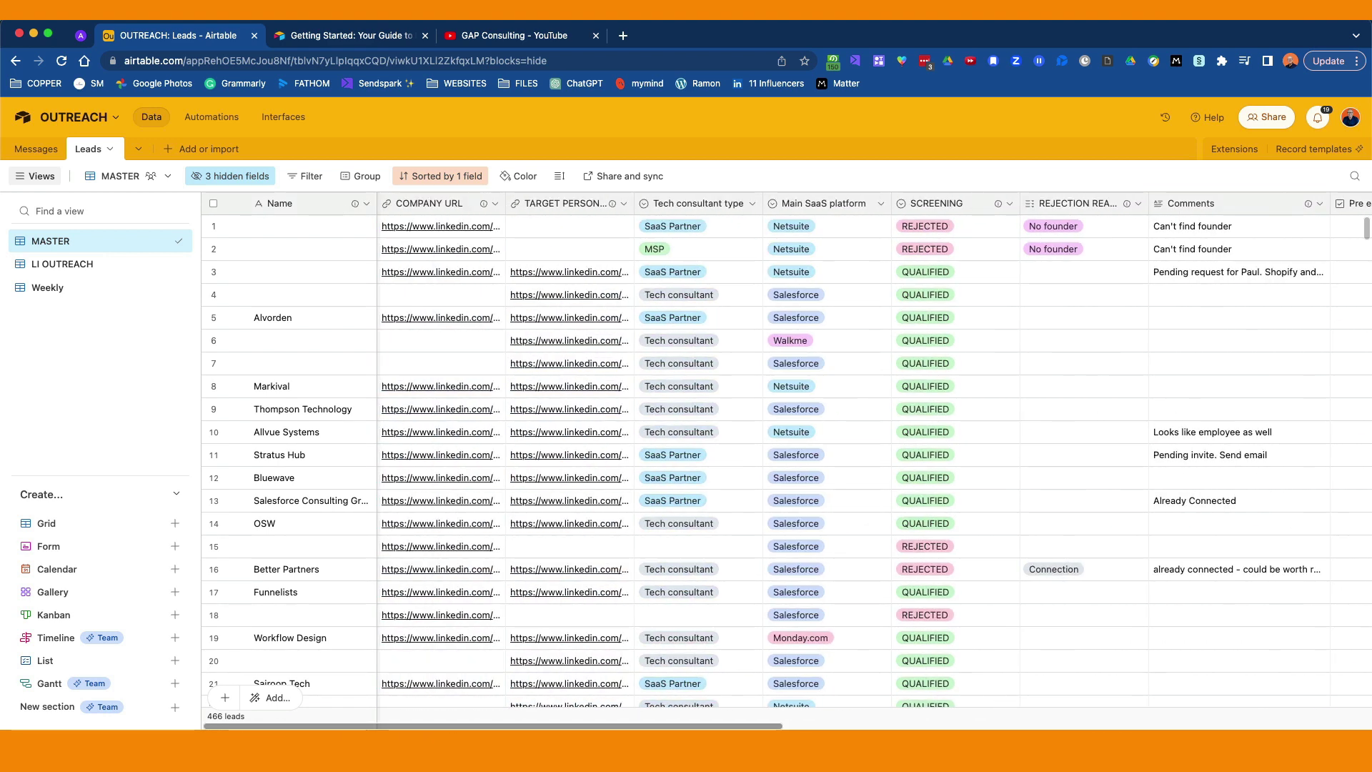
pyautogui.click(495, 204)
pyautogui.click(449, 234)
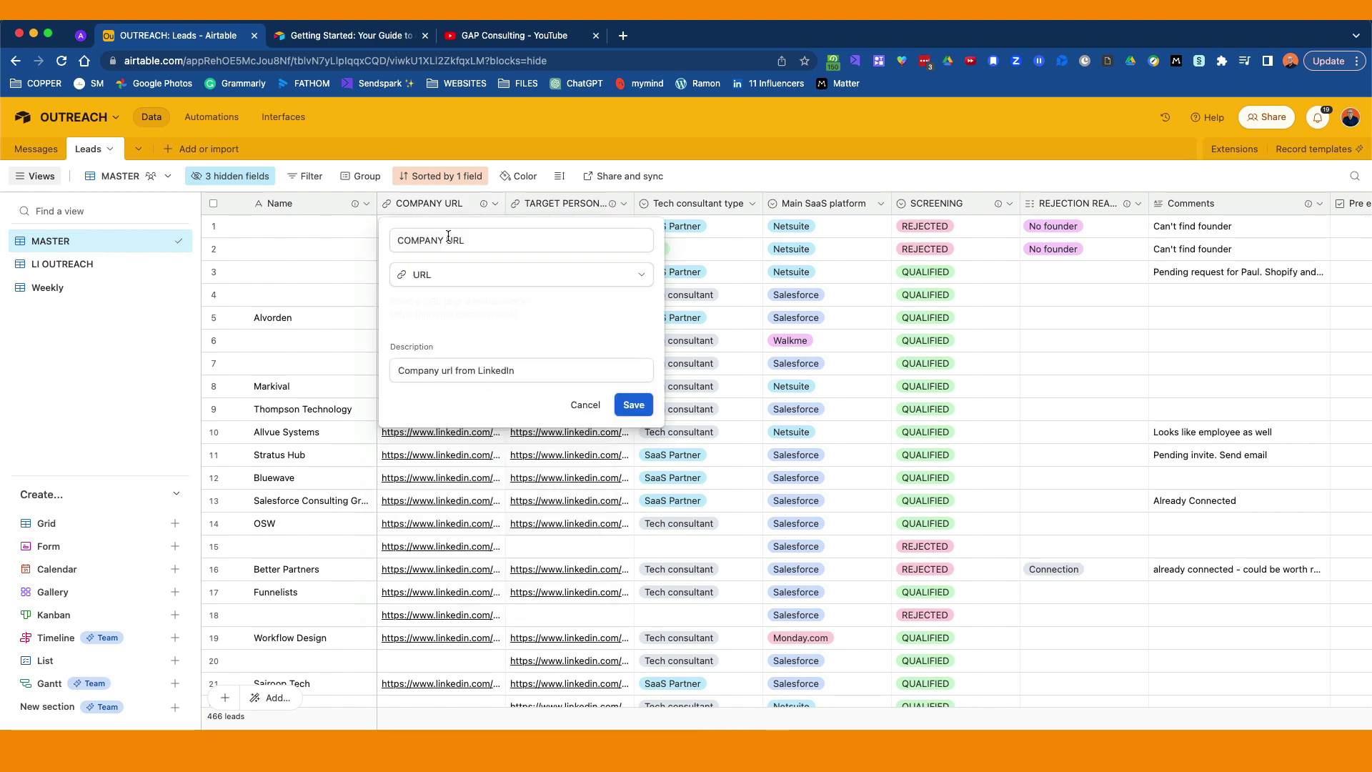
pyautogui.click(638, 278)
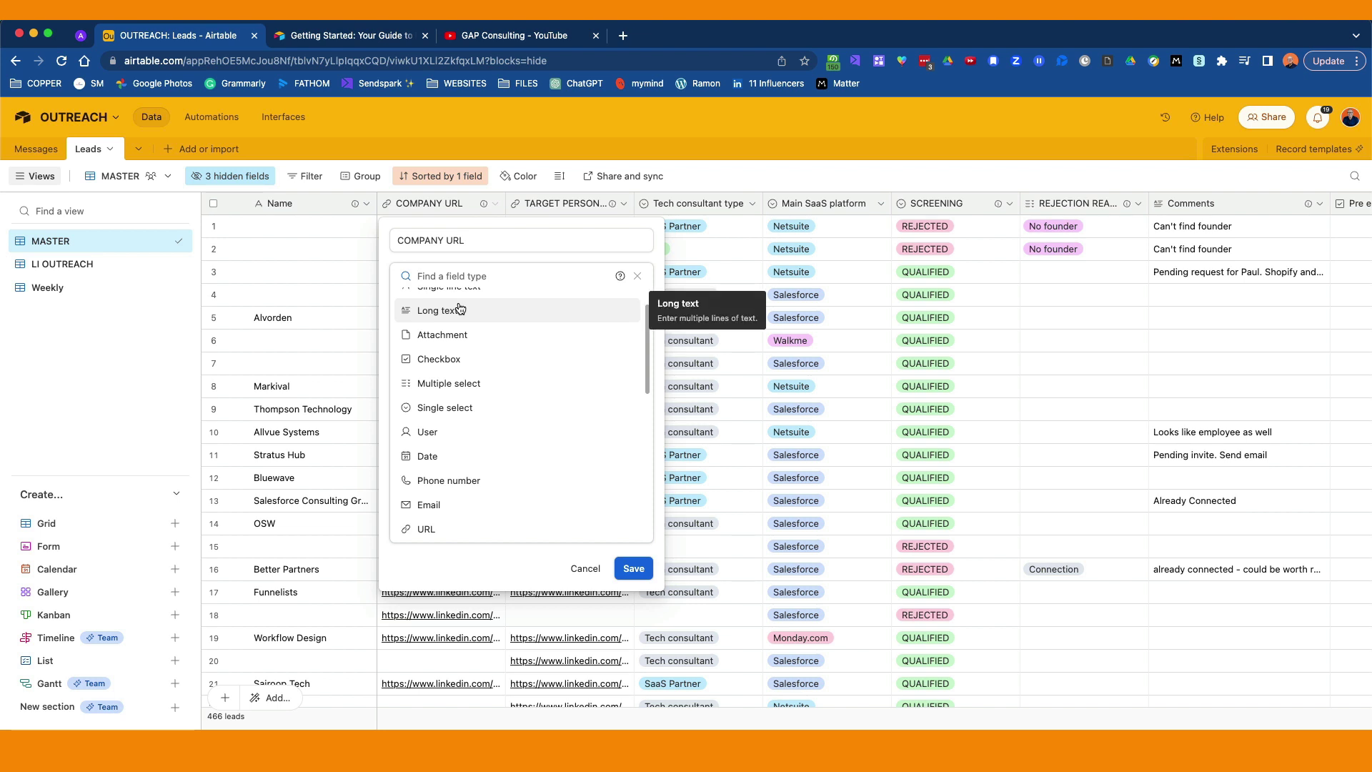
pyautogui.write('url from LinkedIn')
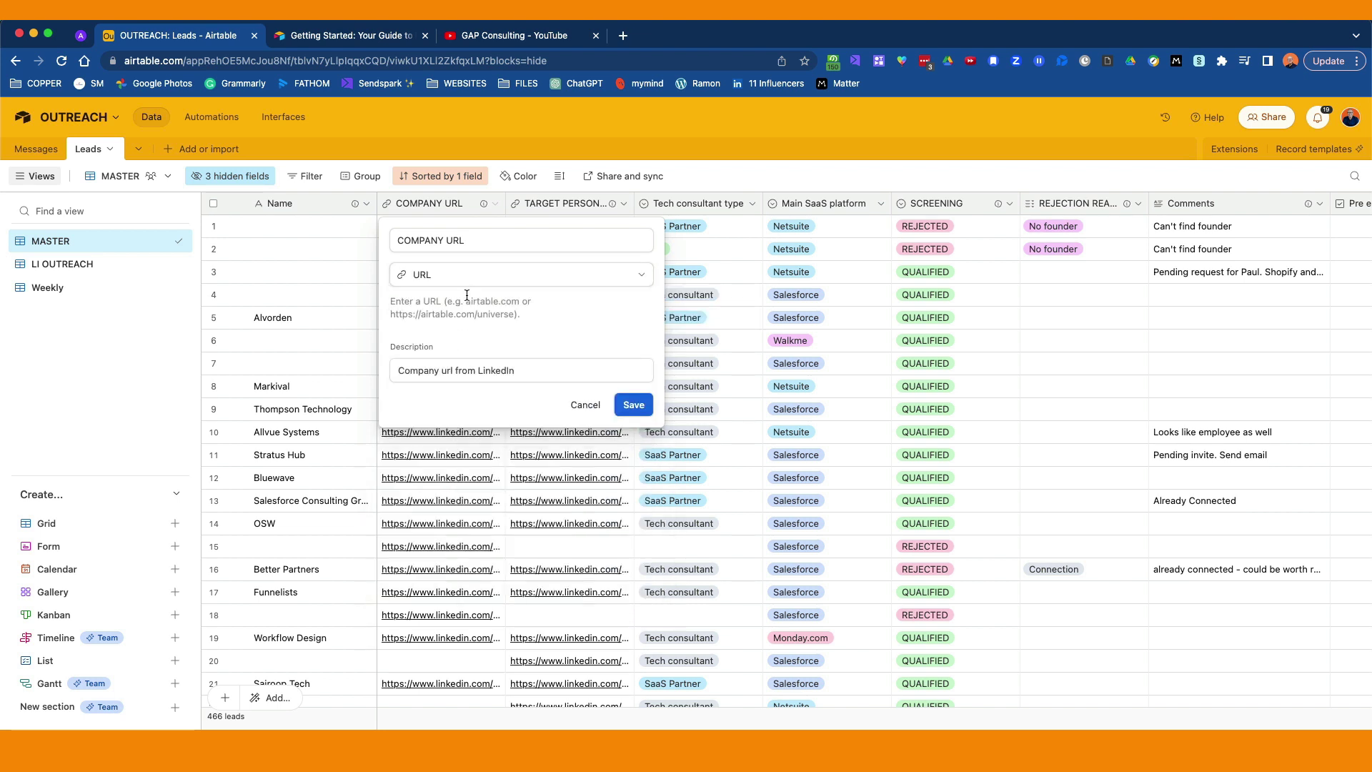
pyautogui.click(463, 307)
pyautogui.click(584, 404)
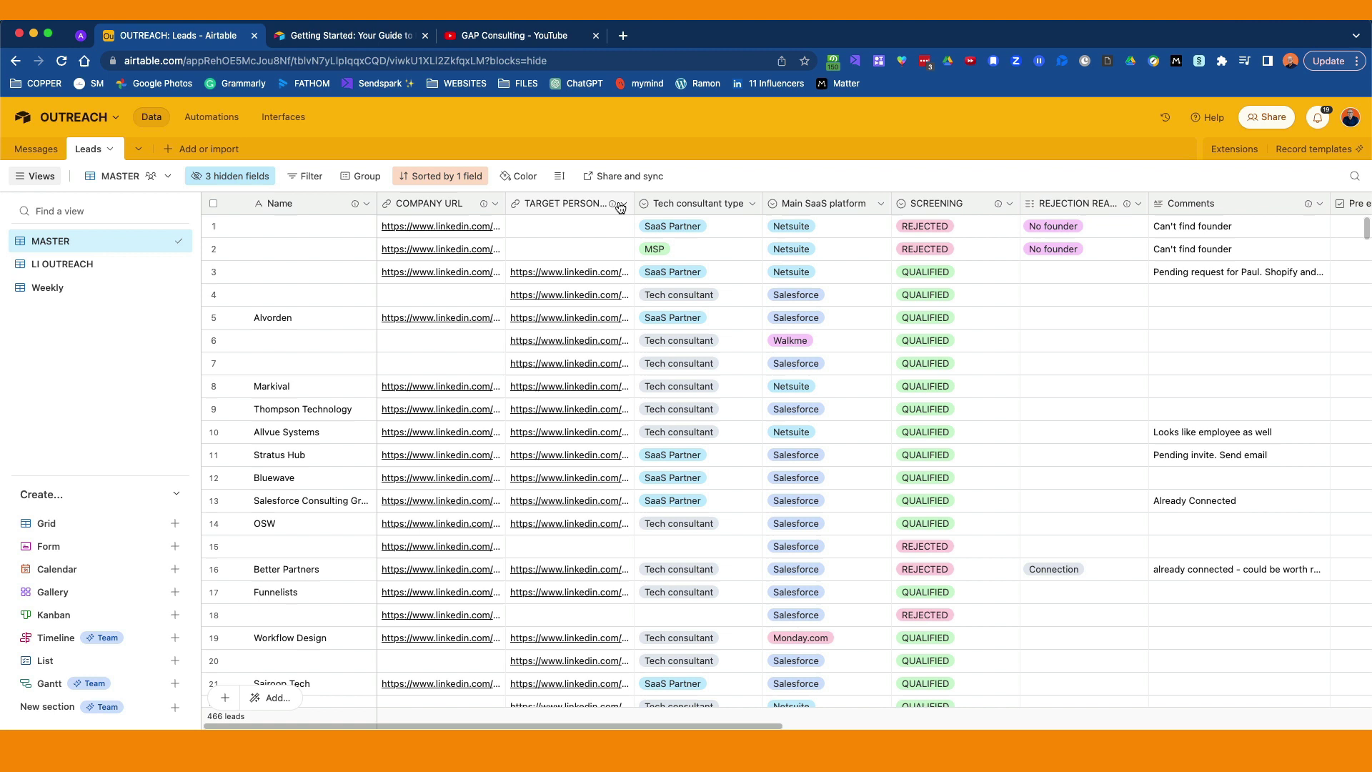
# Start duplicating the COMPANY URL field, cancel it, and reopen its header menu
pyautogui.moveTo(613, 206)
pyautogui.click(495, 206)
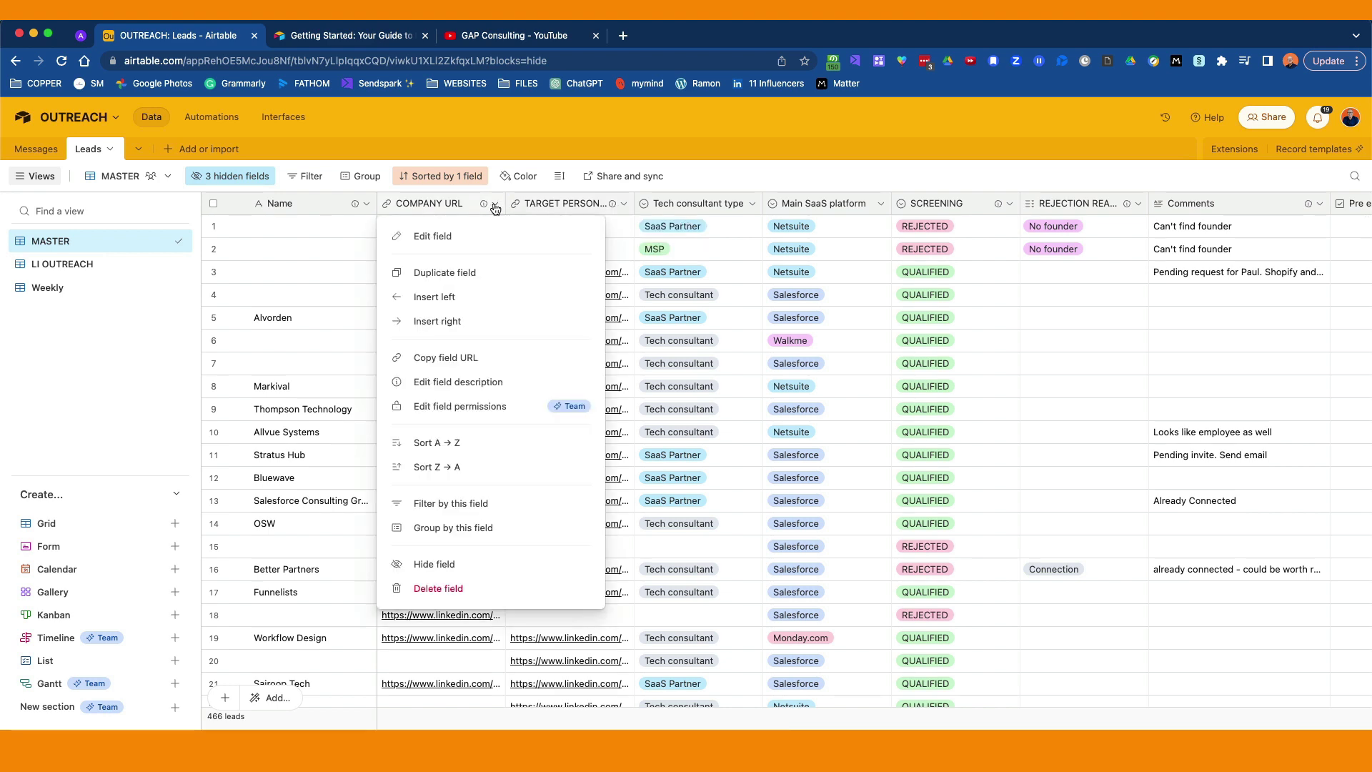
pyautogui.click(472, 274)
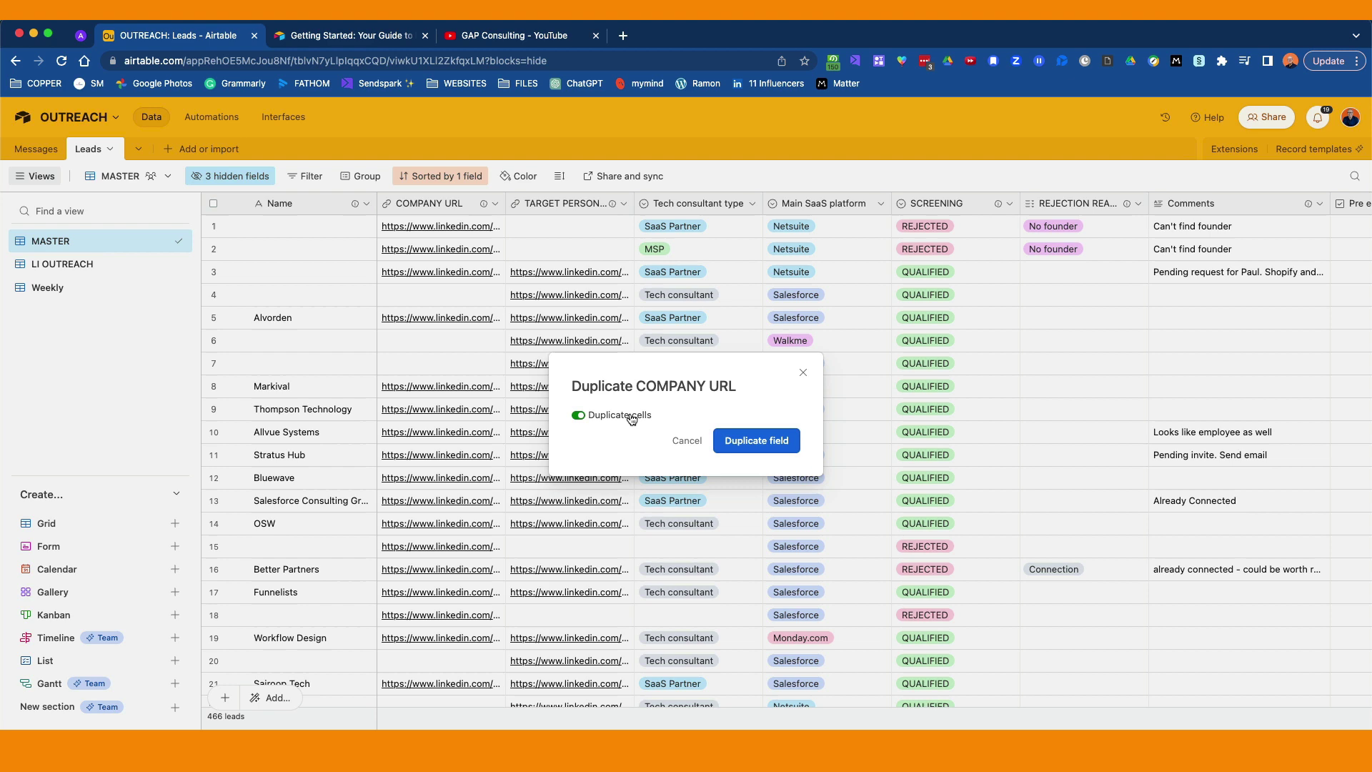
pyautogui.click(686, 441)
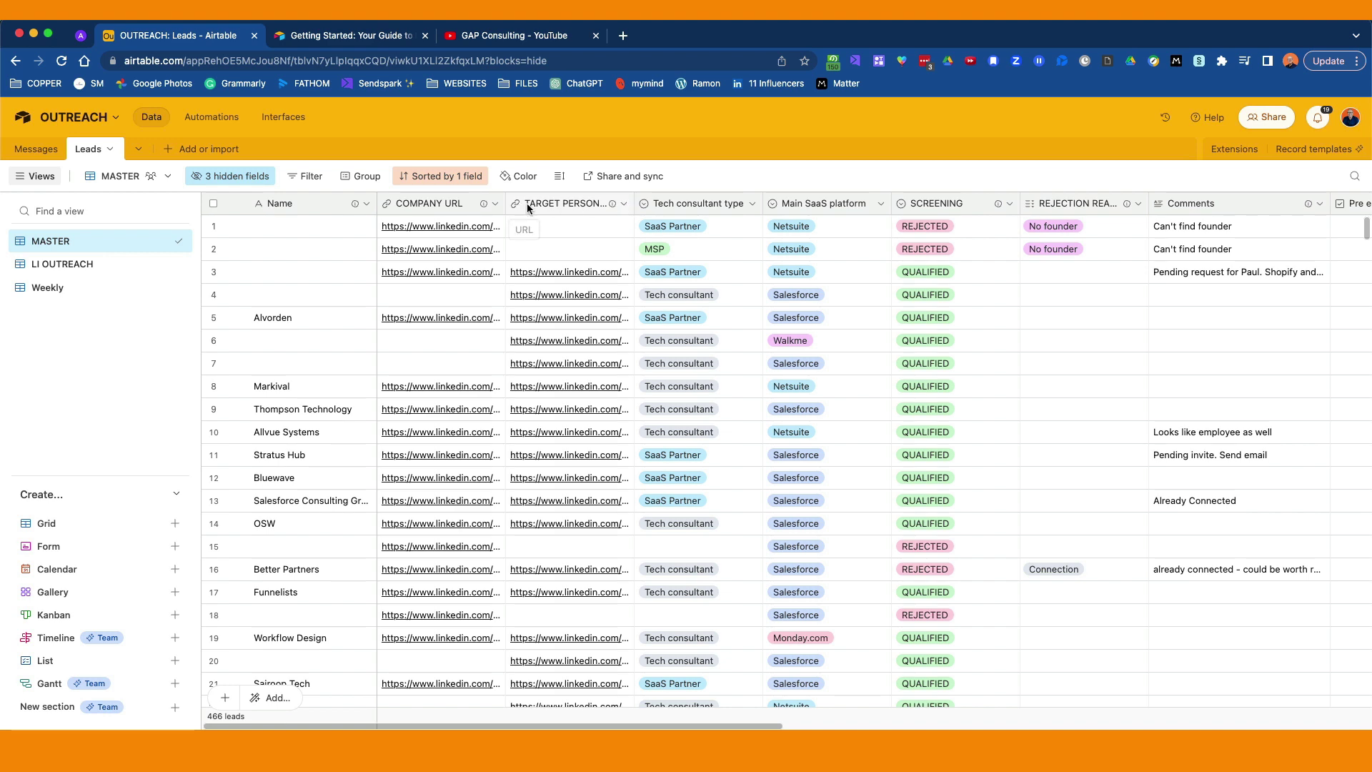
pyautogui.click(495, 205)
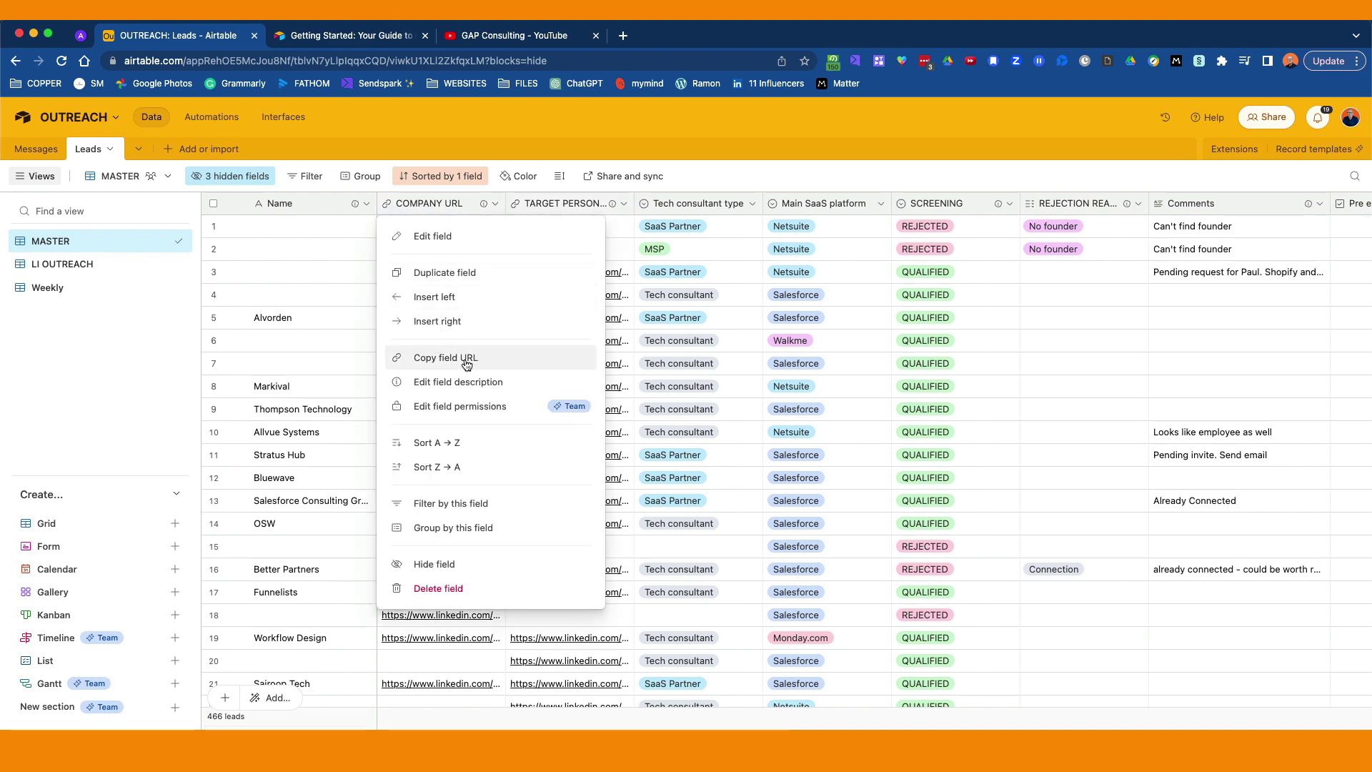
pyautogui.click(466, 322)
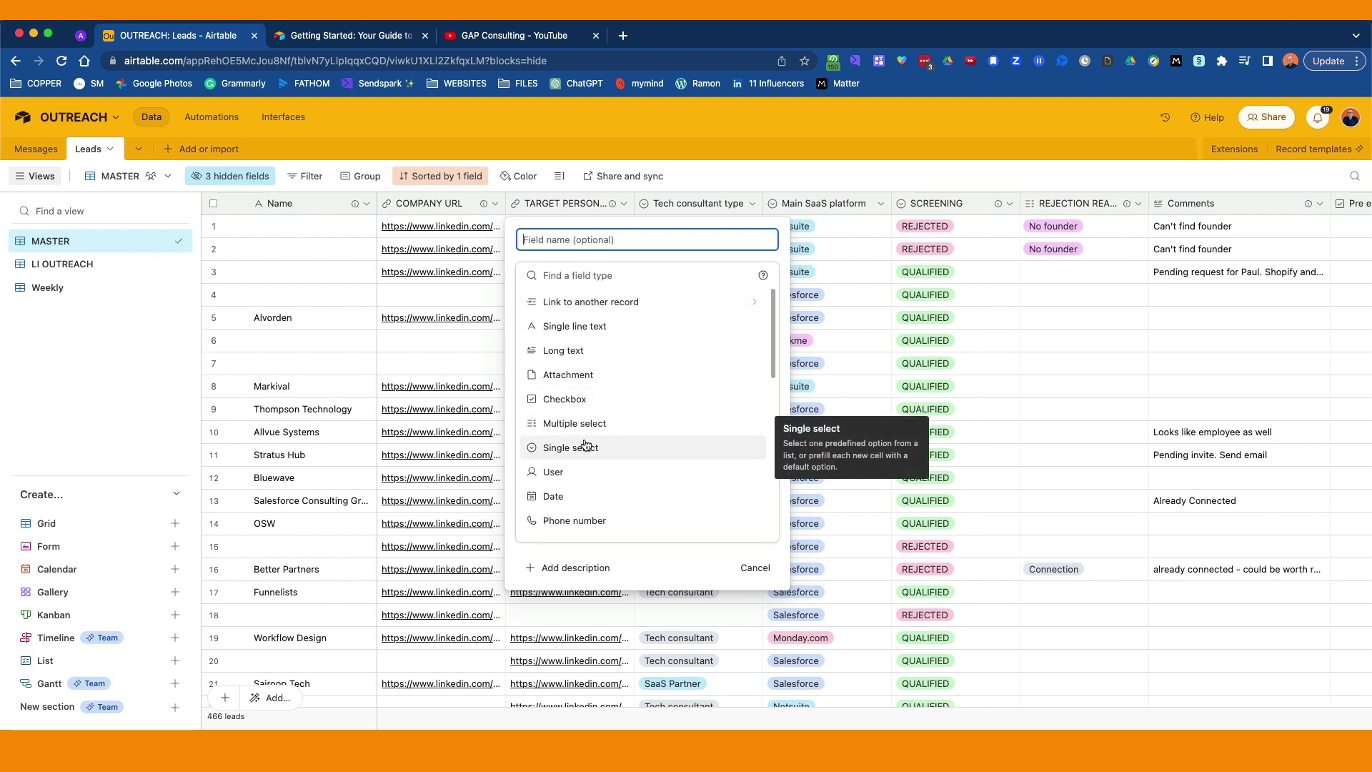
pyautogui.write('url')
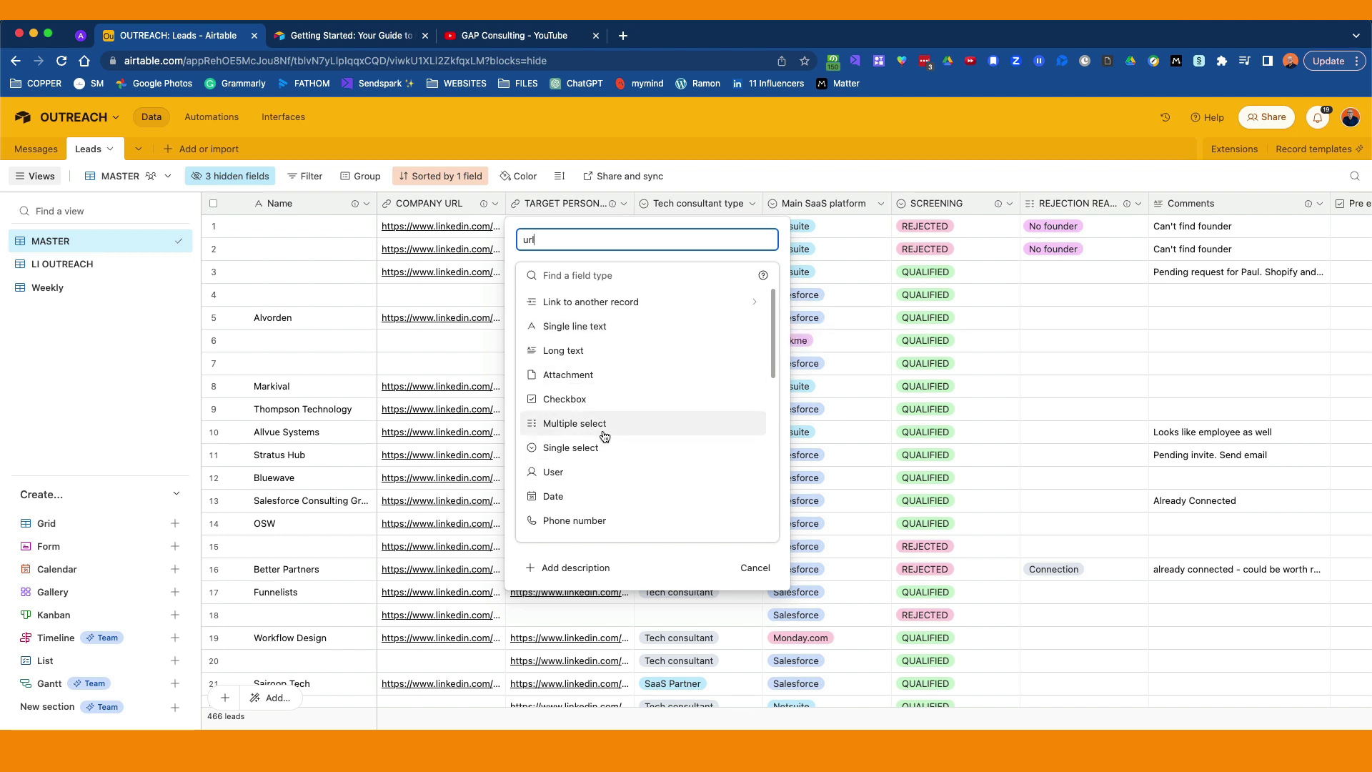
pyautogui.scroll(-5, 604, 436)
pyautogui.scroll(-3, 606, 452)
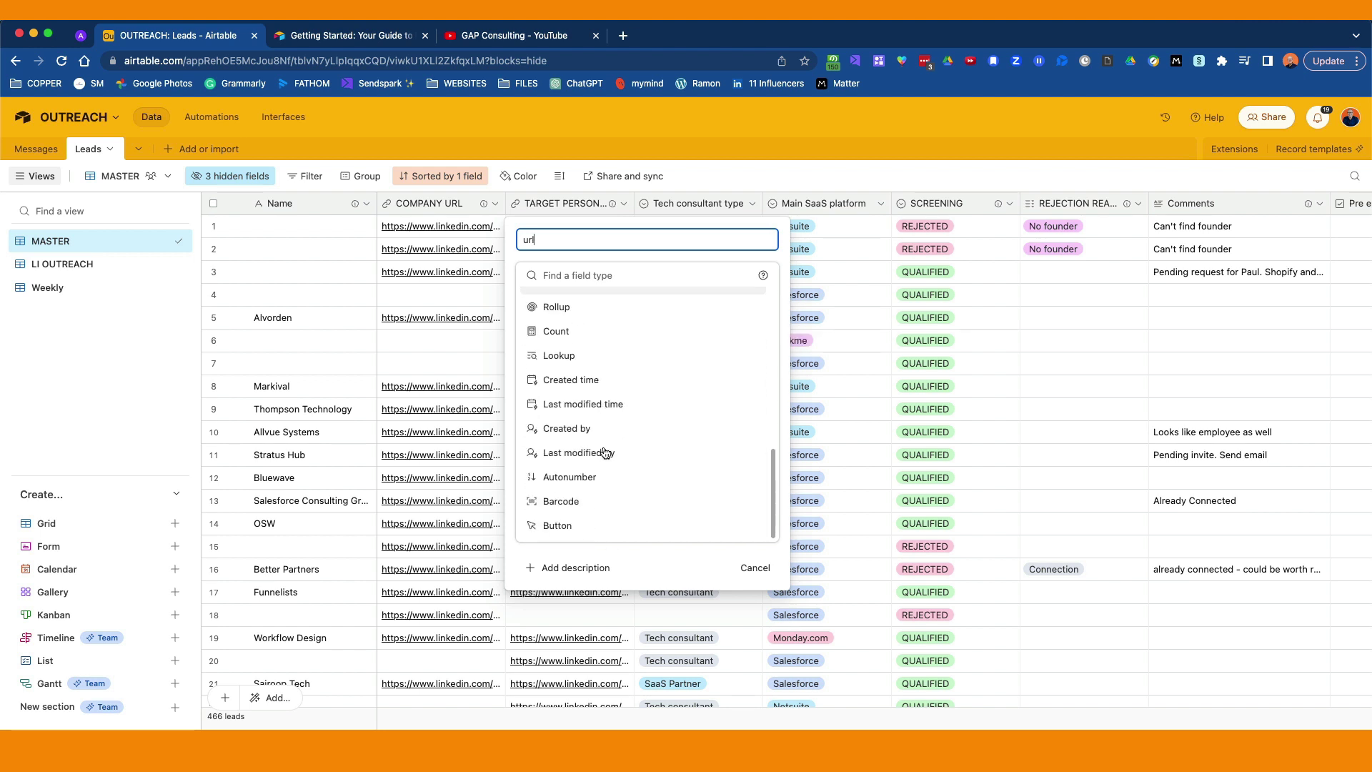
pyautogui.scroll(5, 597, 400)
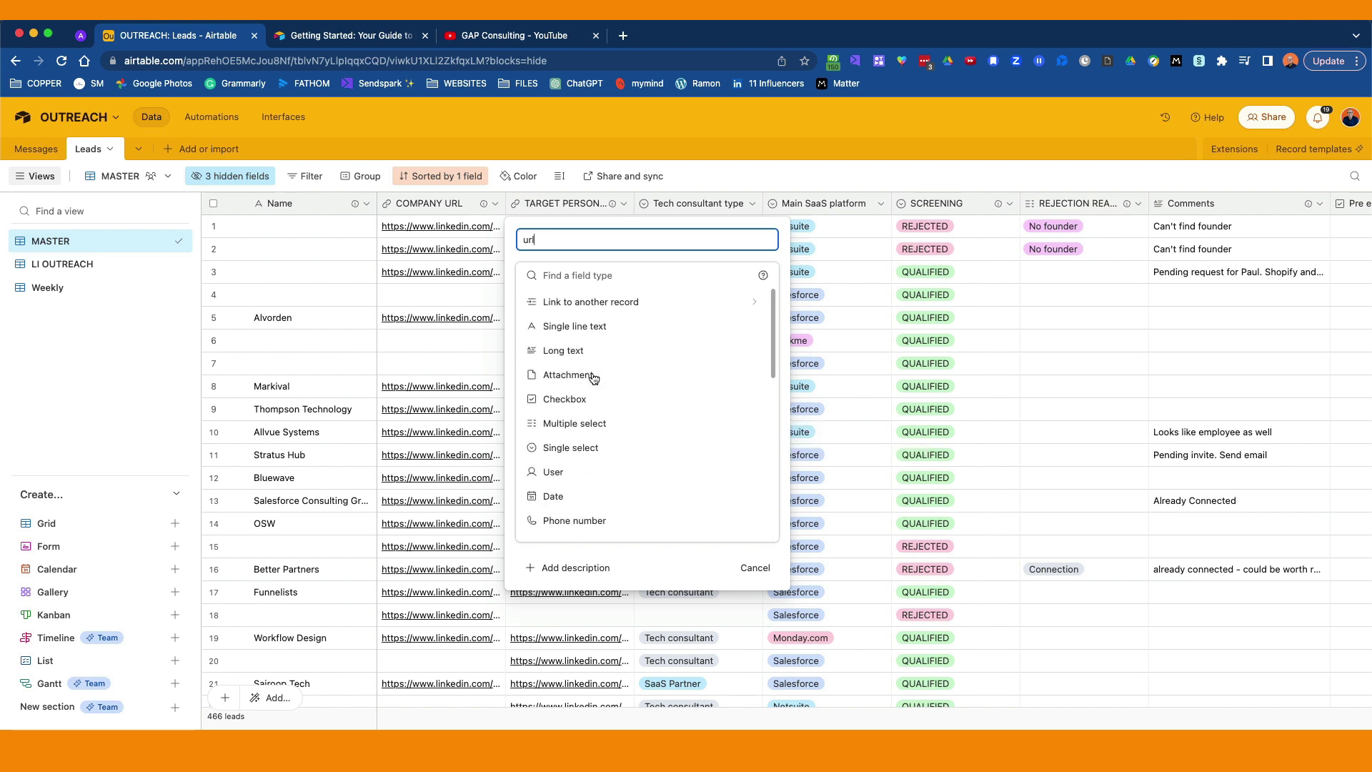
pyautogui.click(756, 568)
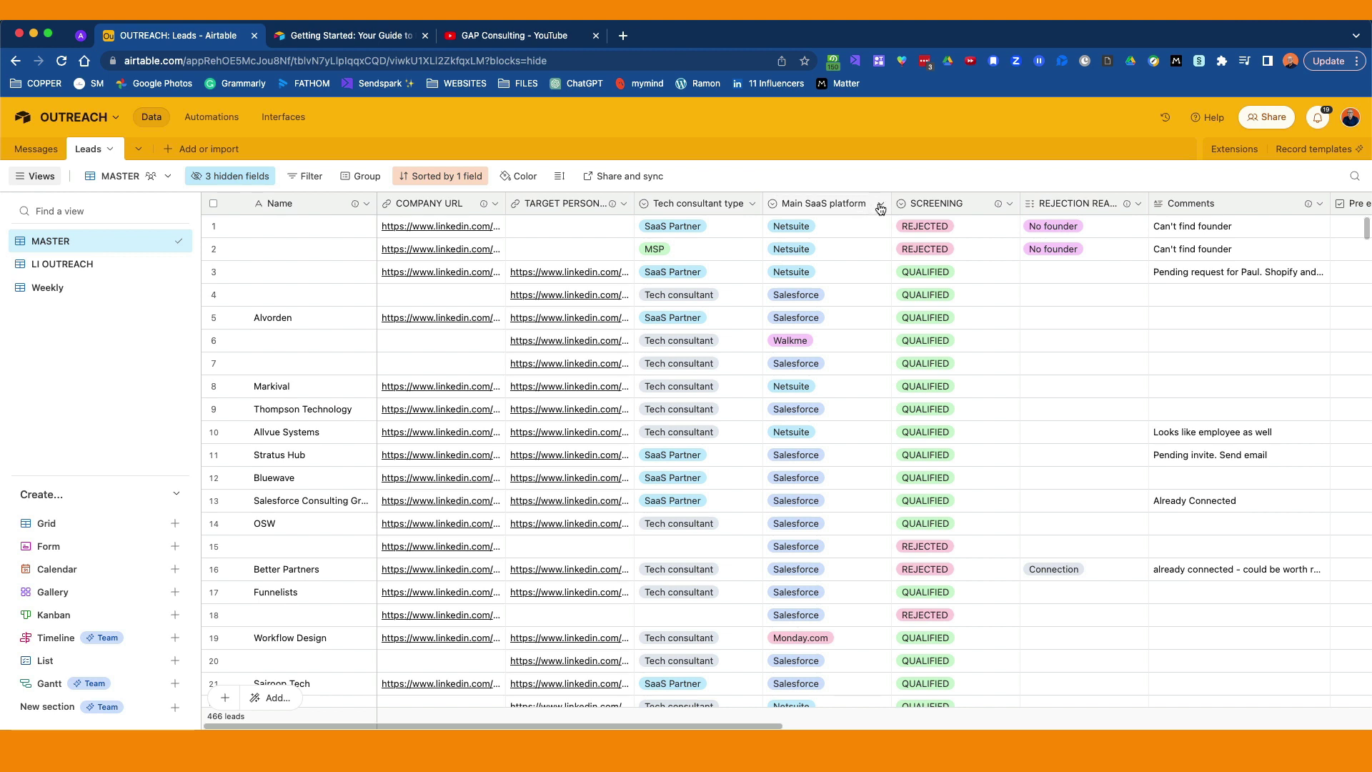
# Review the Main SaaS platform options in its field editor, then cancel without changes
pyautogui.click(882, 205)
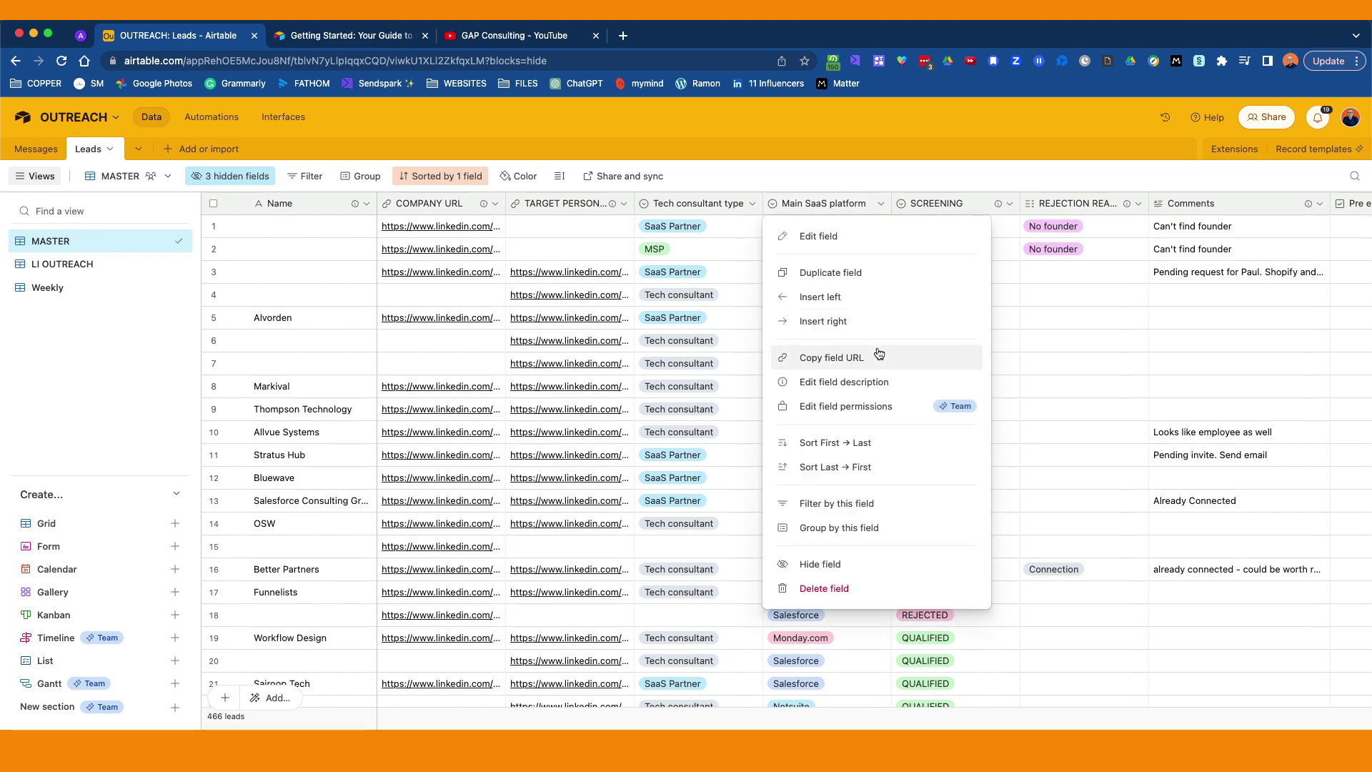
pyautogui.click(815, 237)
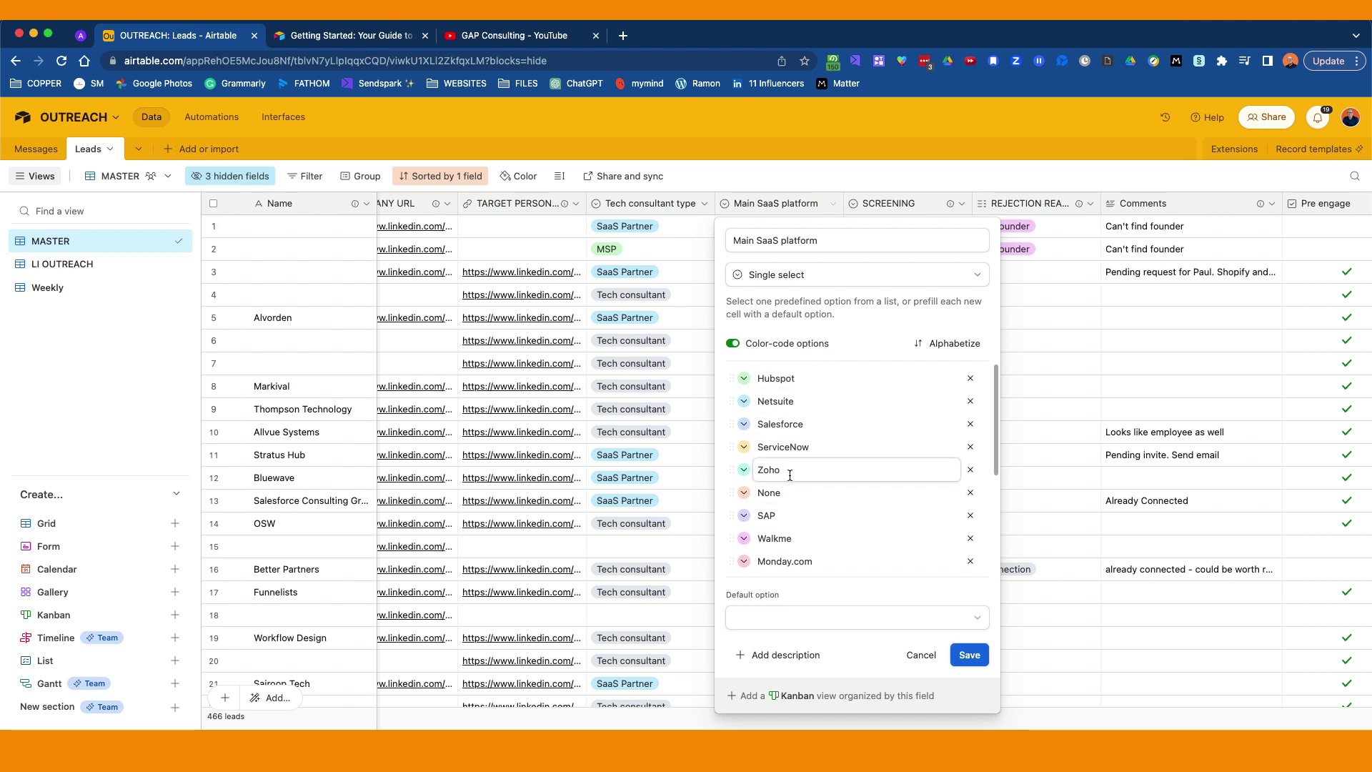
pyautogui.scroll(-3, 788, 479)
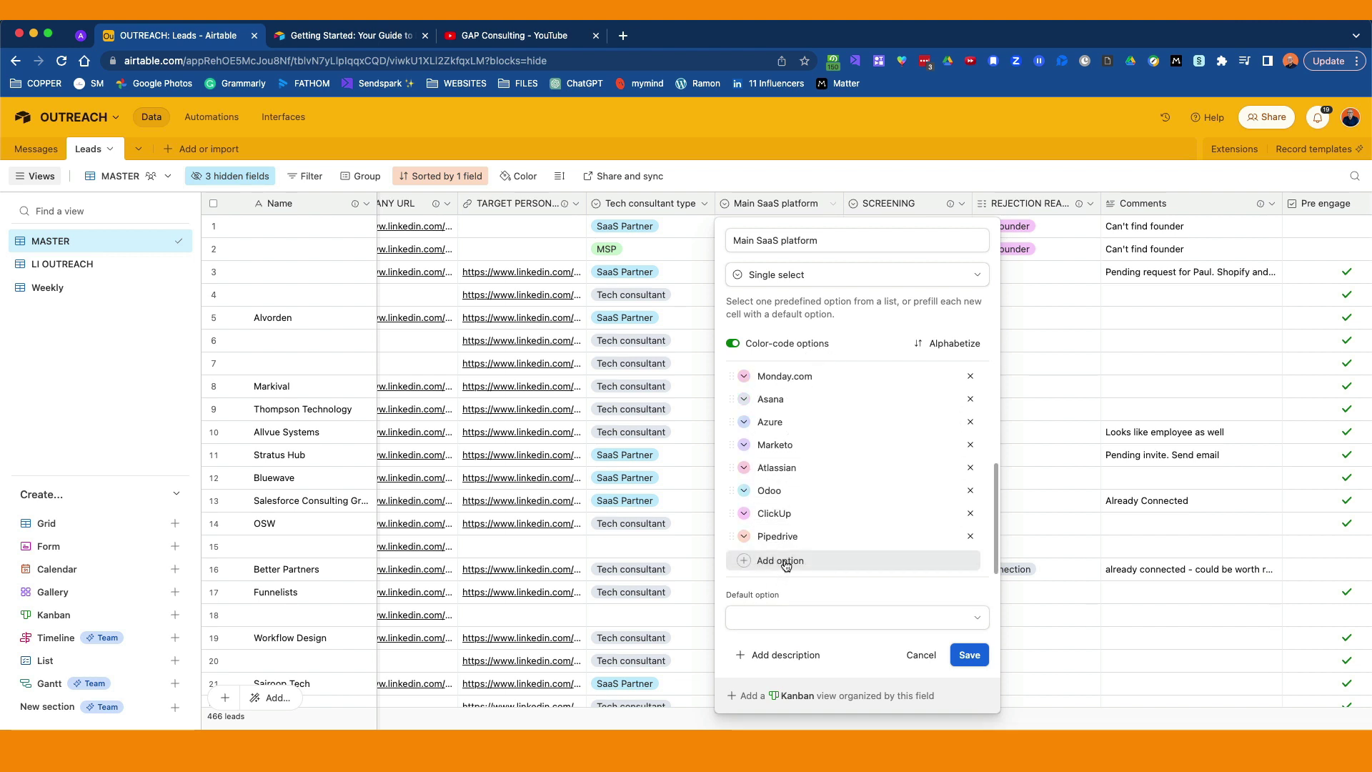
pyautogui.scroll(3, 786, 564)
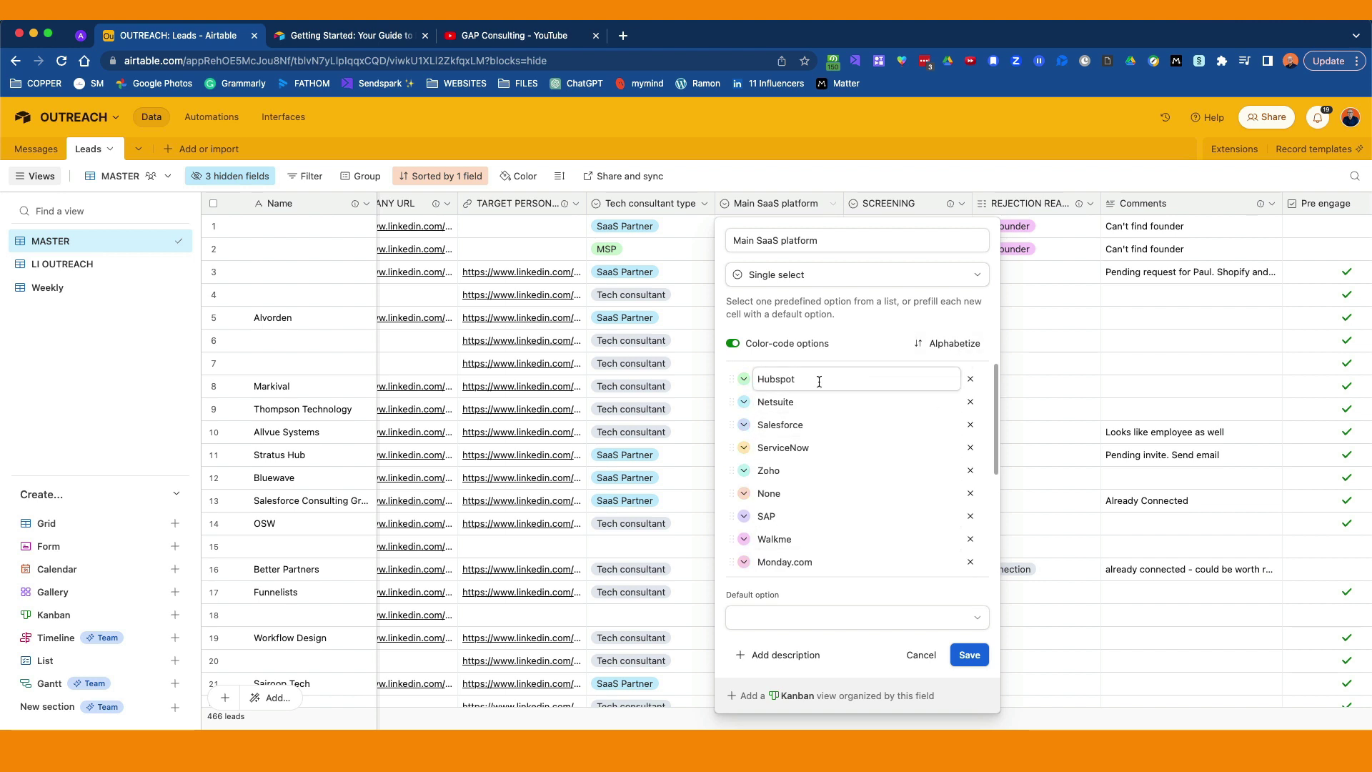
pyautogui.scroll(-3, 777, 521)
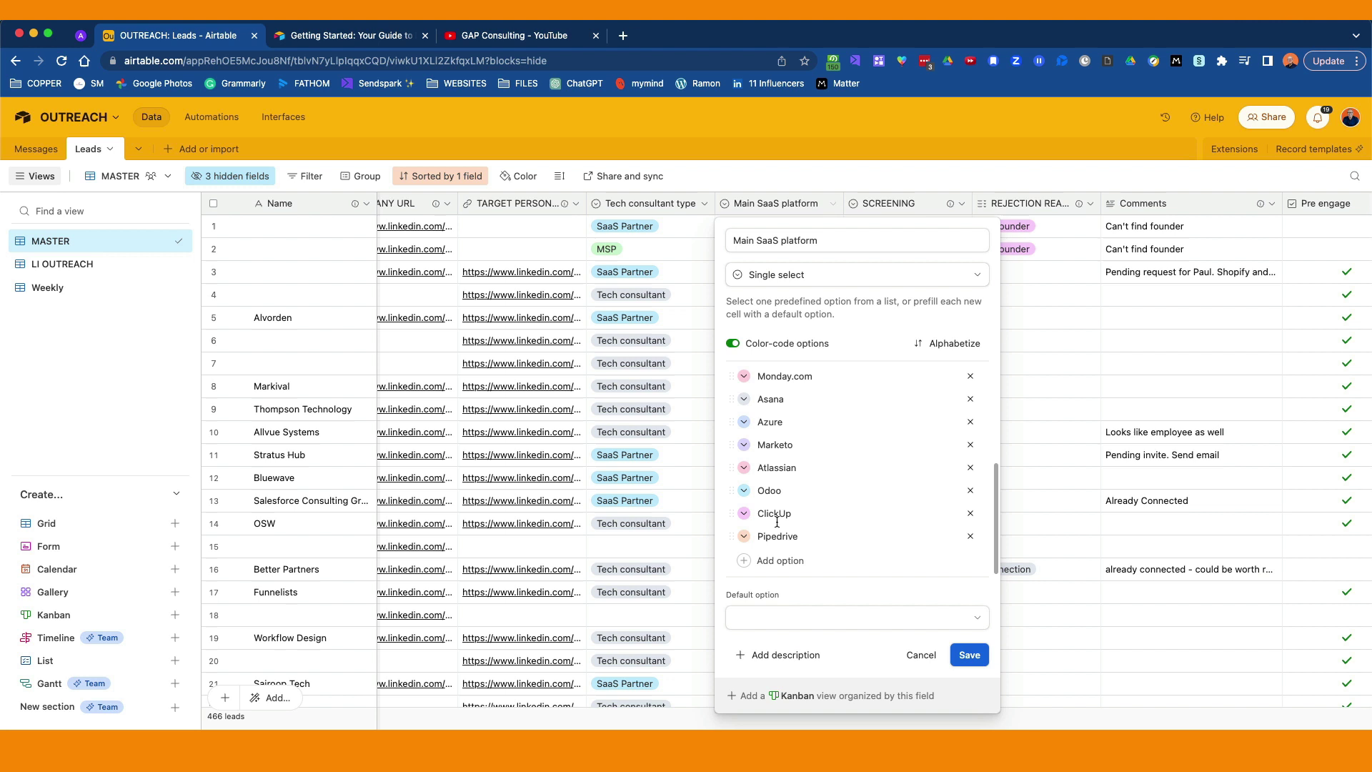
pyautogui.scroll(3, 772, 451)
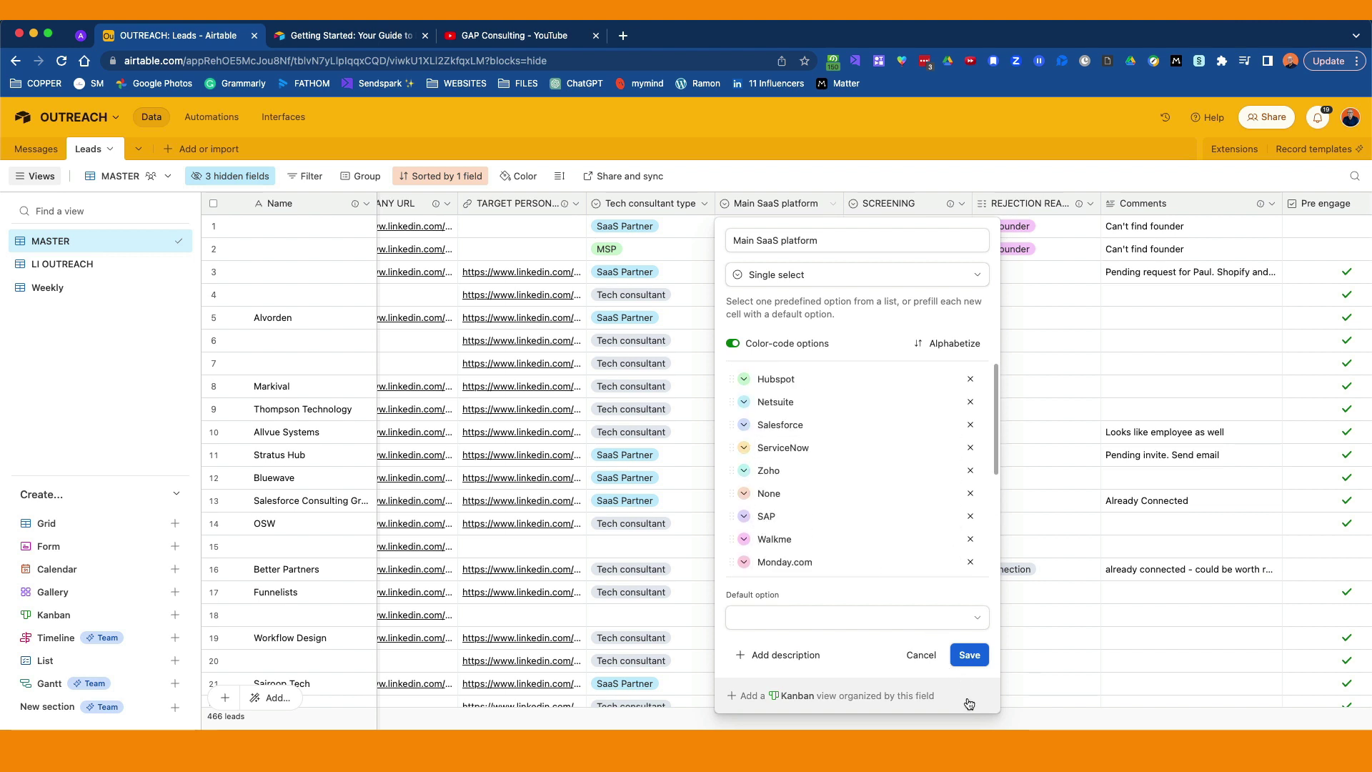
pyautogui.click(921, 655)
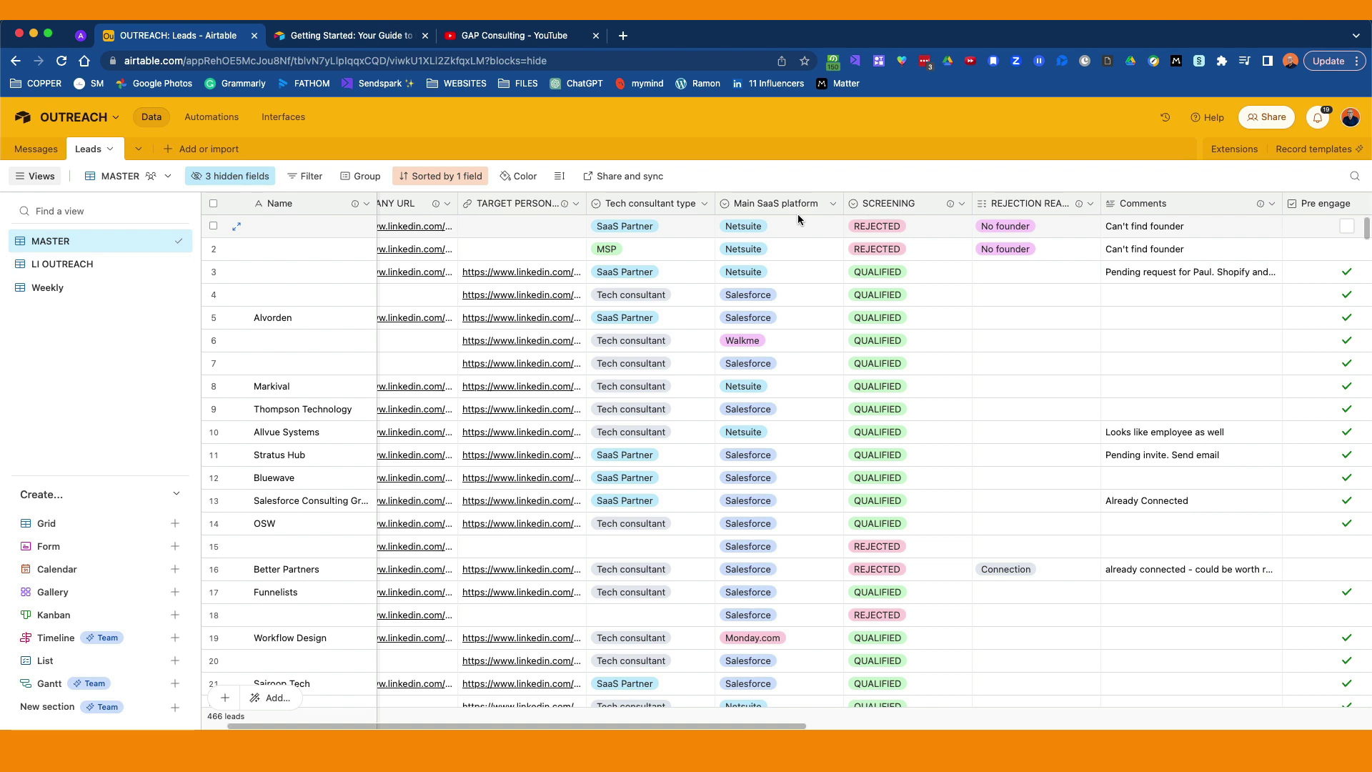
pyautogui.moveTo(950, 206)
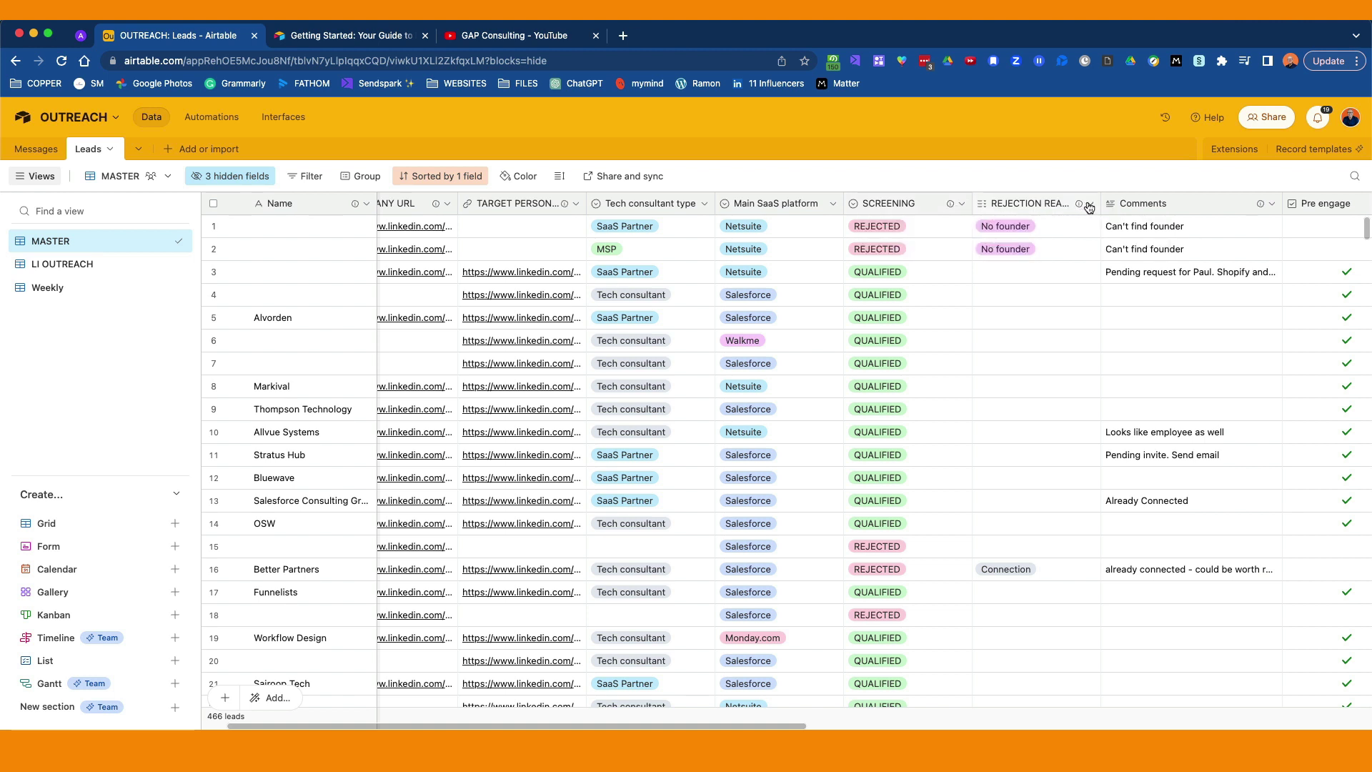
pyautogui.click(1091, 205)
pyautogui.click(1047, 235)
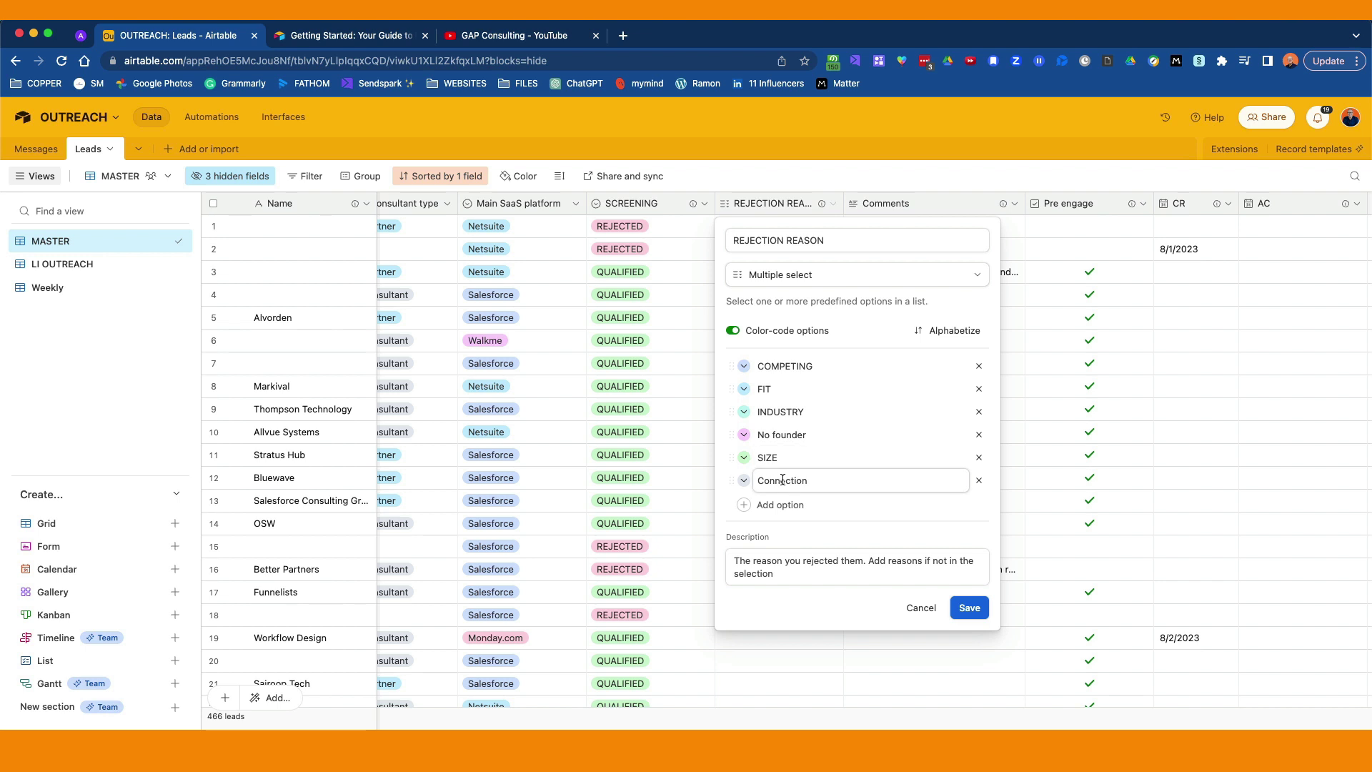
pyautogui.click(916, 616)
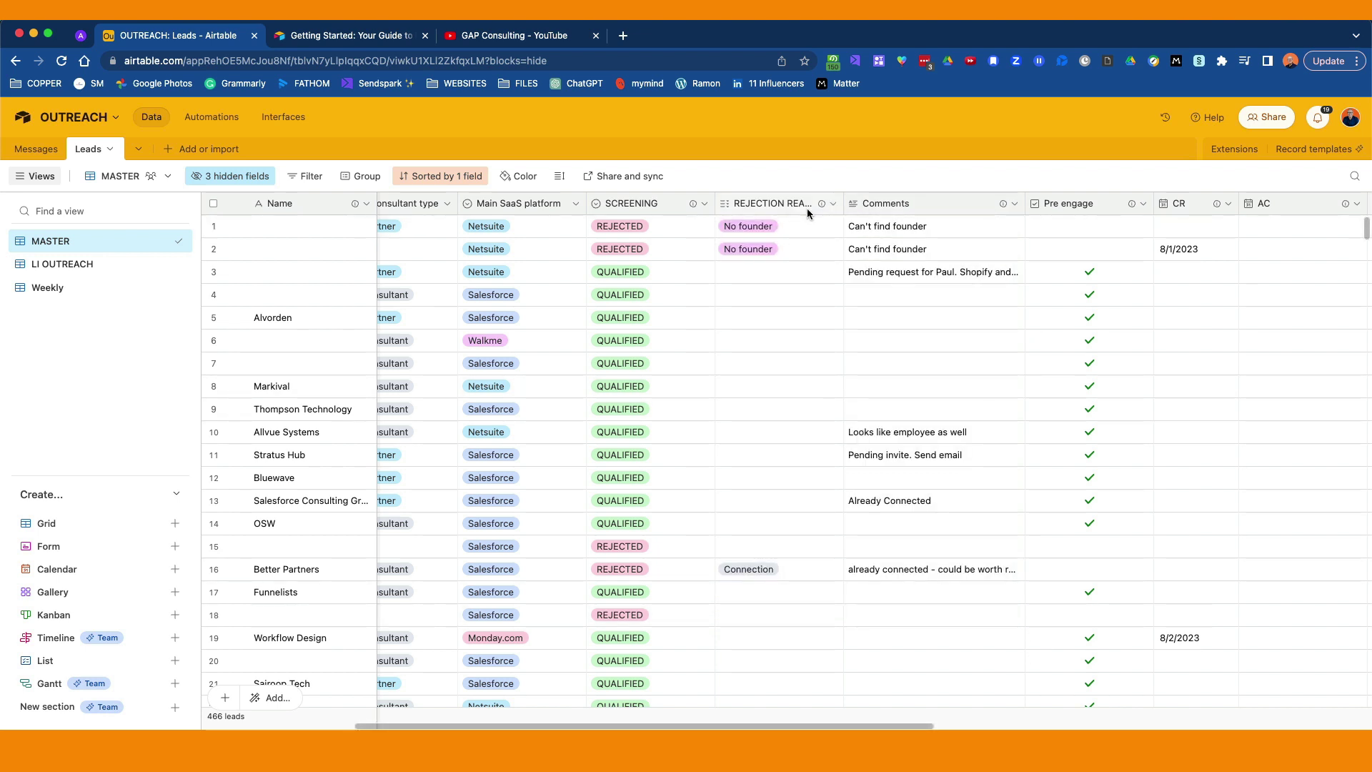
pyautogui.click(1014, 205)
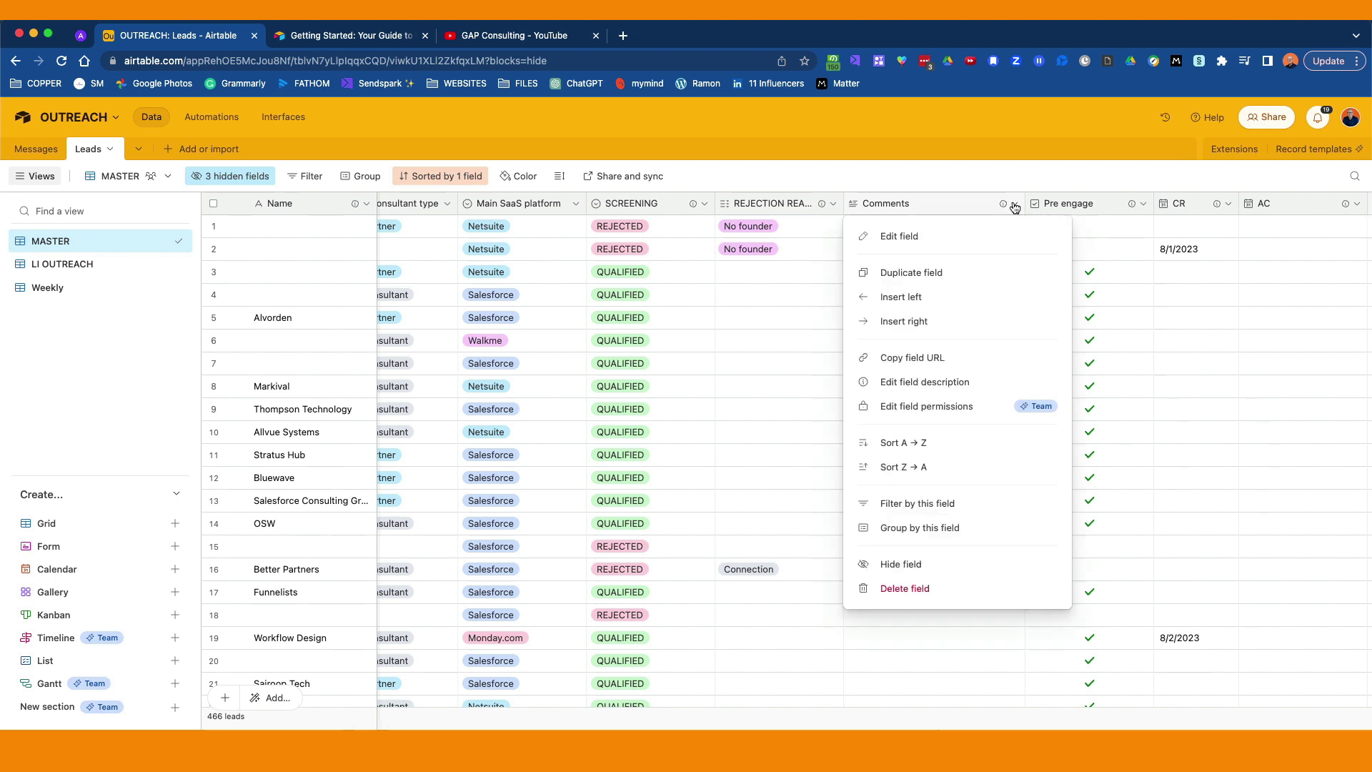
pyautogui.click(897, 237)
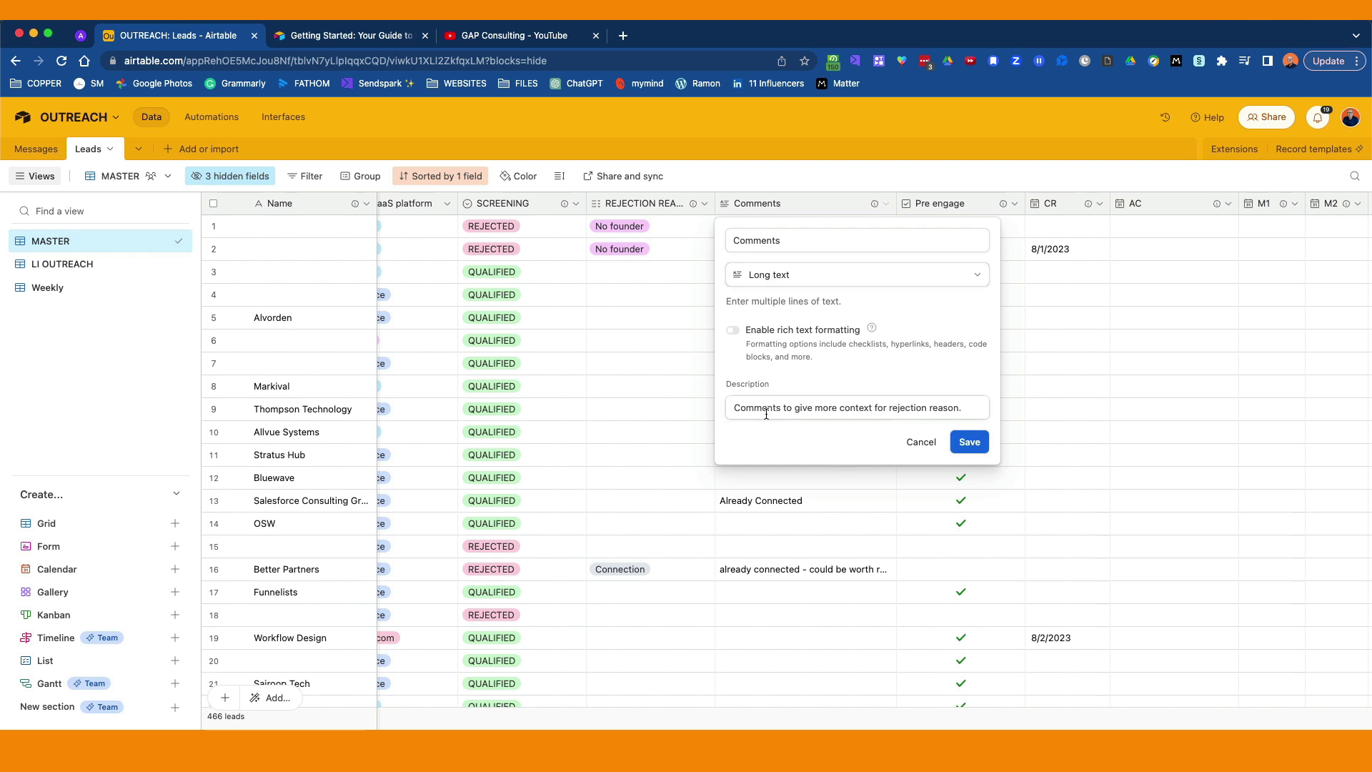
pyautogui.click(921, 442)
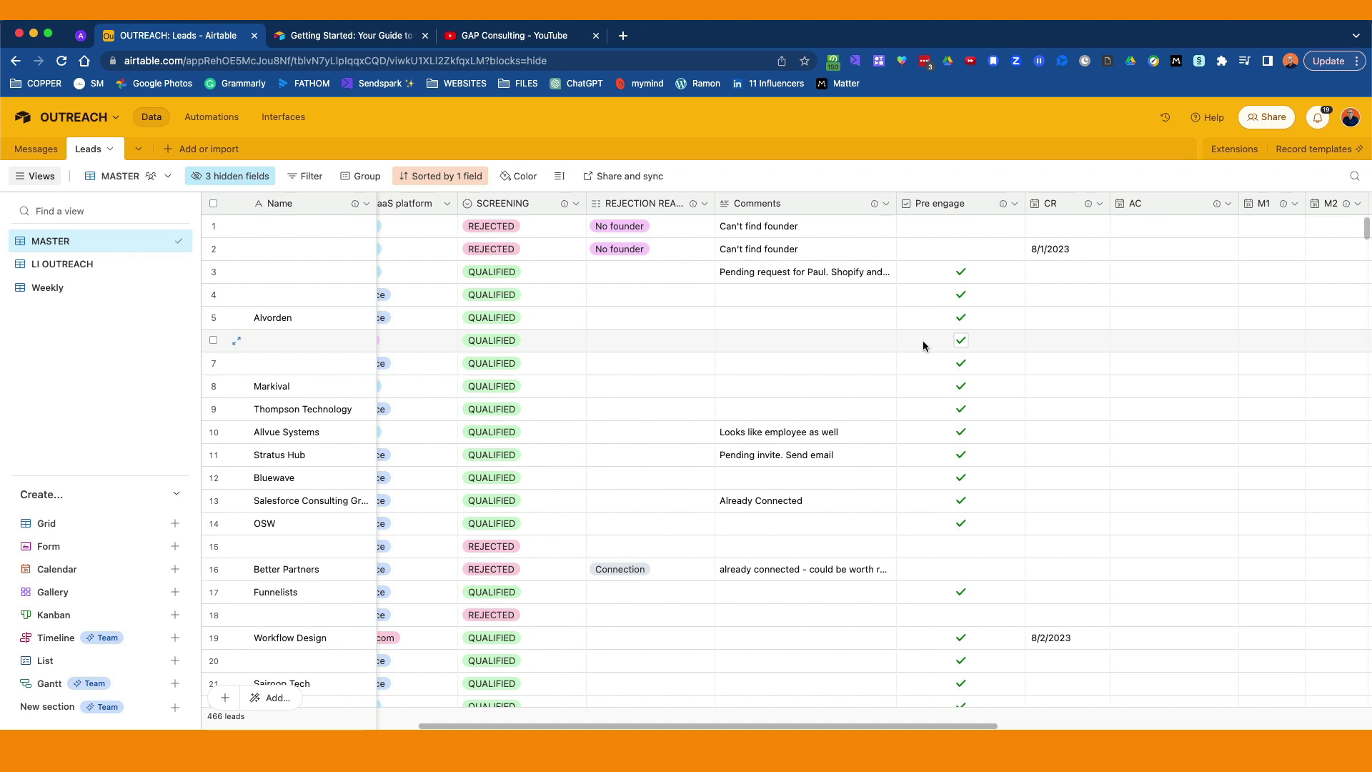
pyautogui.moveTo(1004, 206)
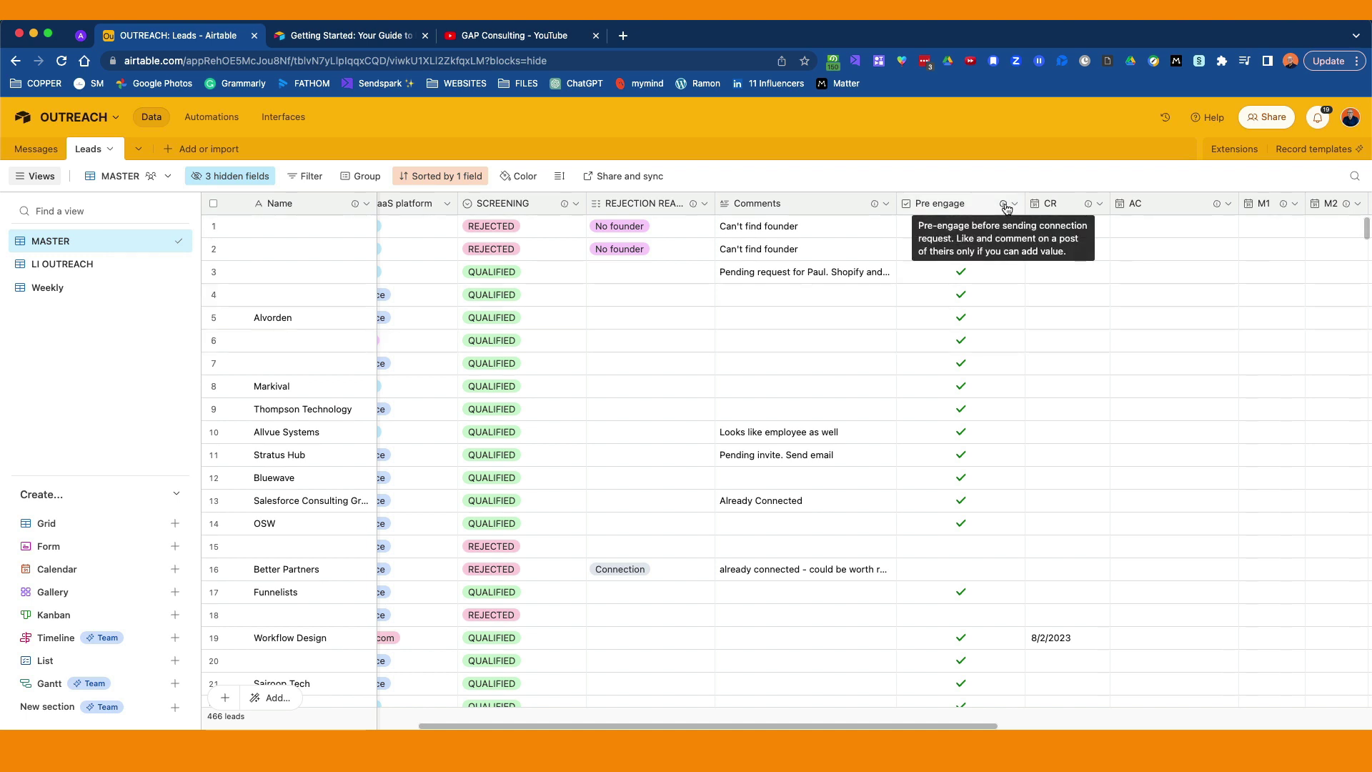
pyautogui.click(1014, 203)
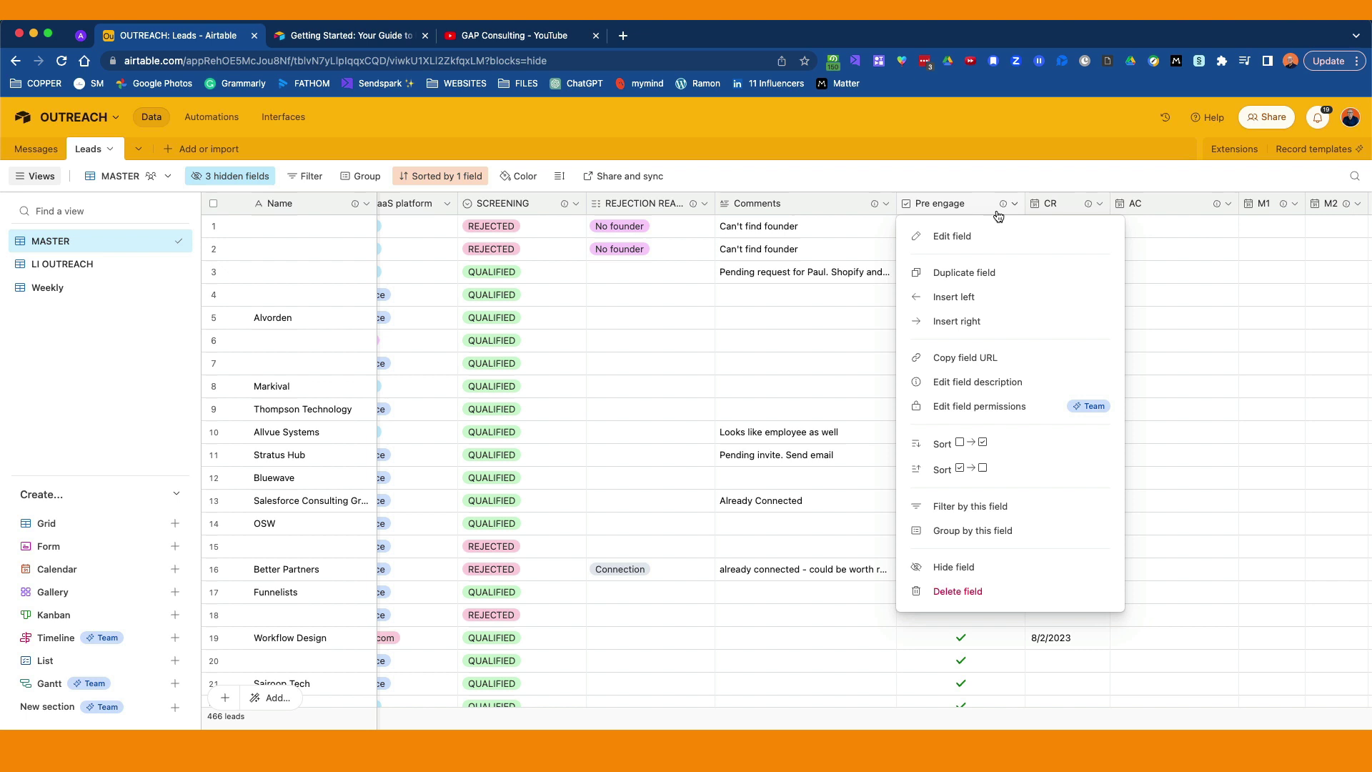
pyautogui.click(938, 234)
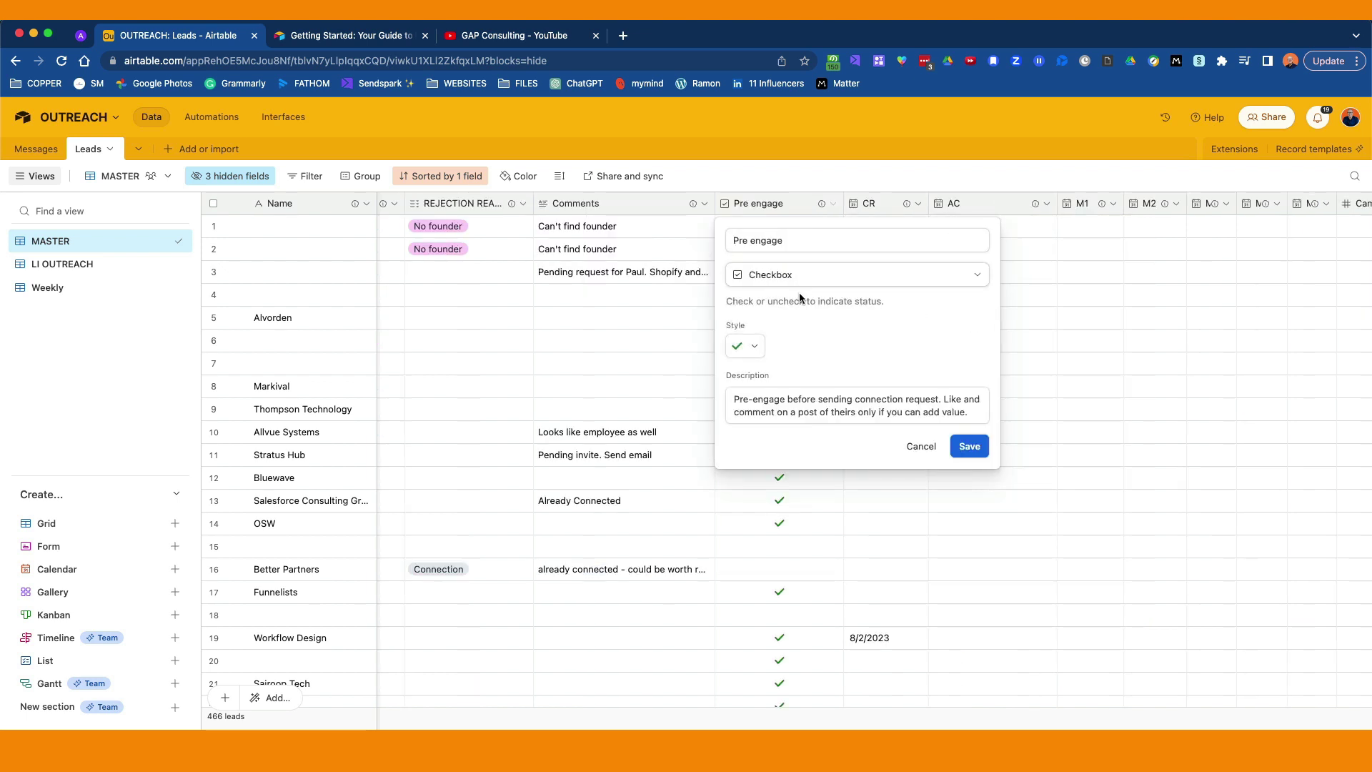
pyautogui.click(751, 348)
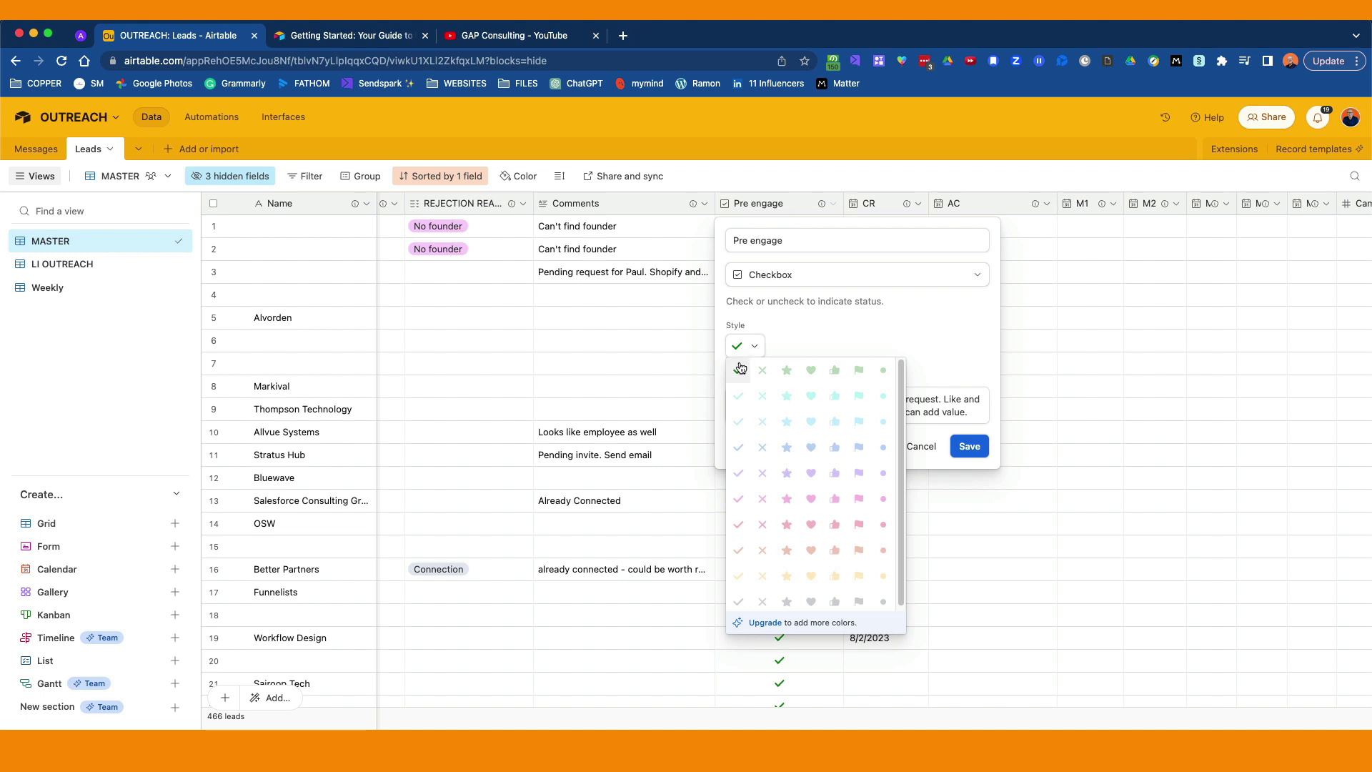
pyautogui.click(740, 368)
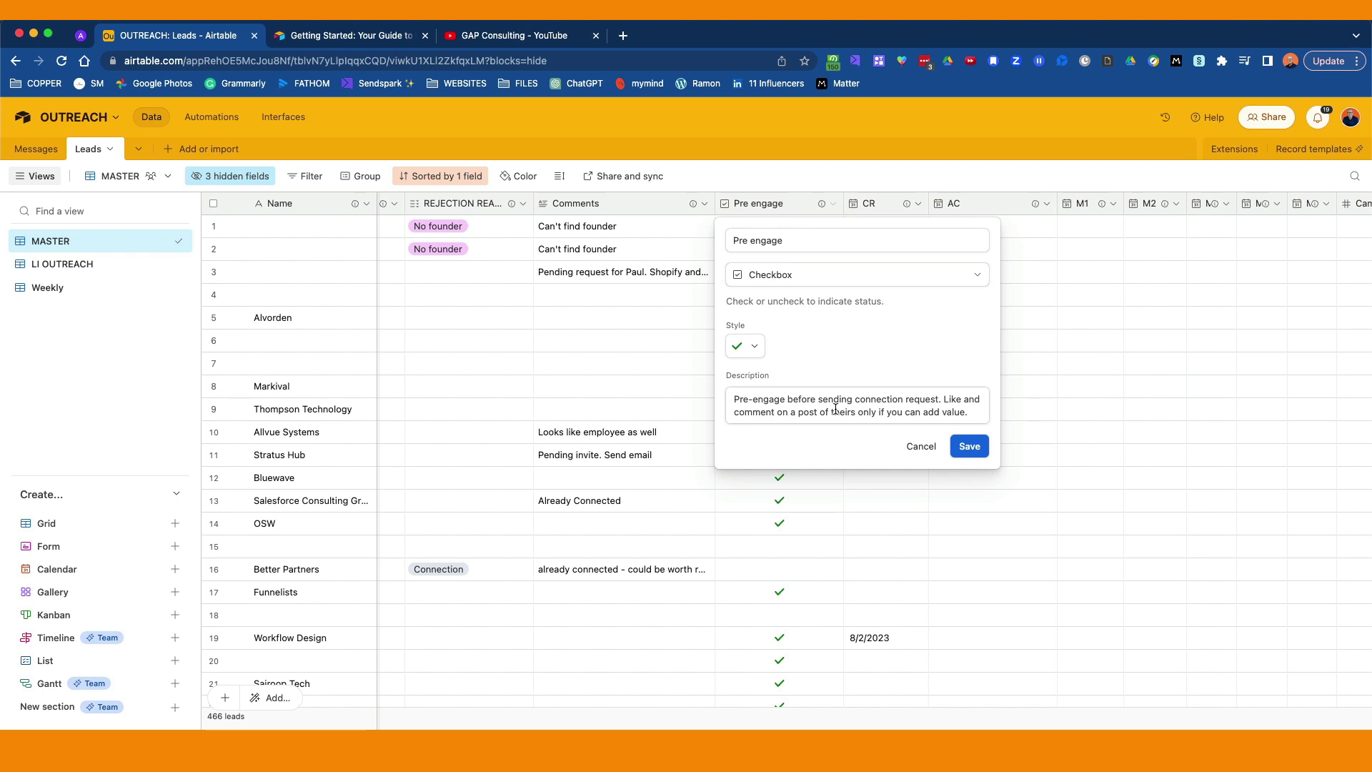
pyautogui.click(920, 446)
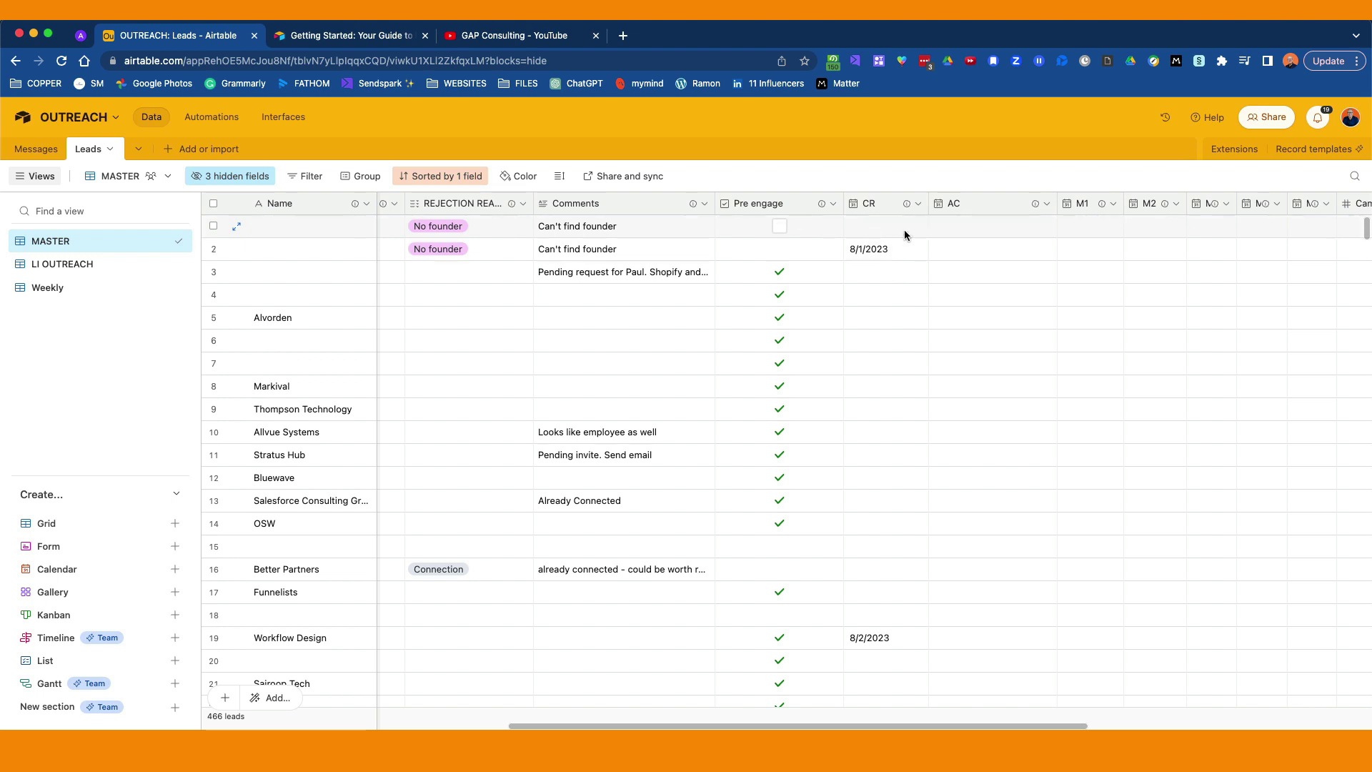
# Set the CR field's date format to European (14/11/2023) and save
pyautogui.moveTo(907, 205)
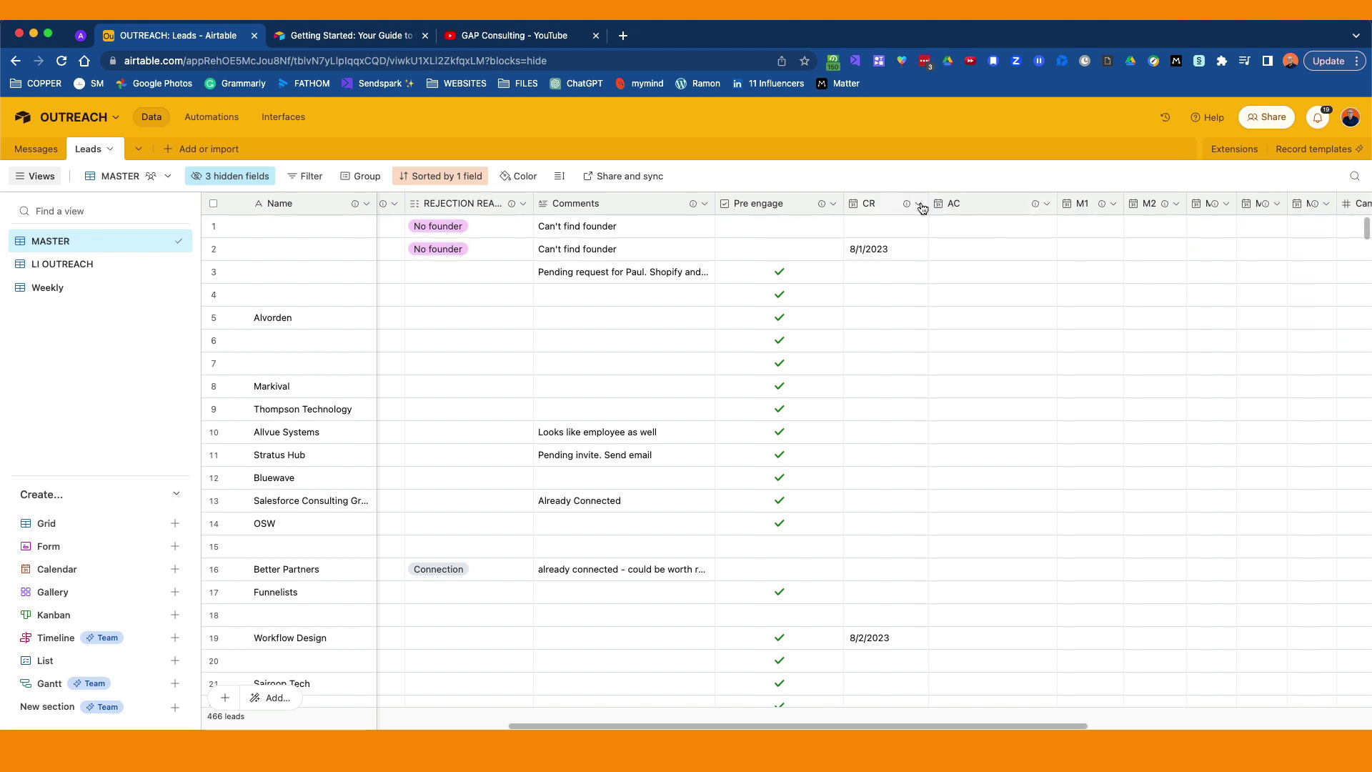
pyautogui.click(918, 206)
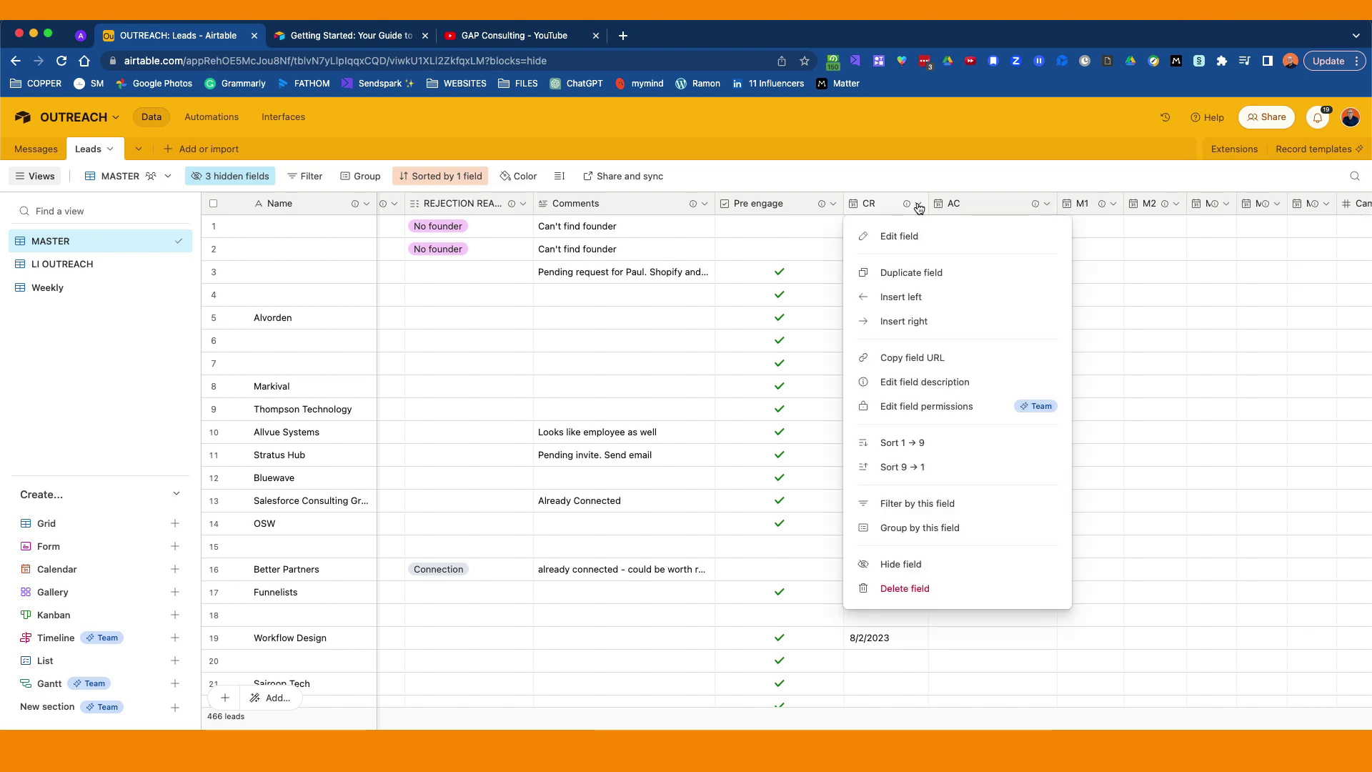
pyautogui.click(906, 238)
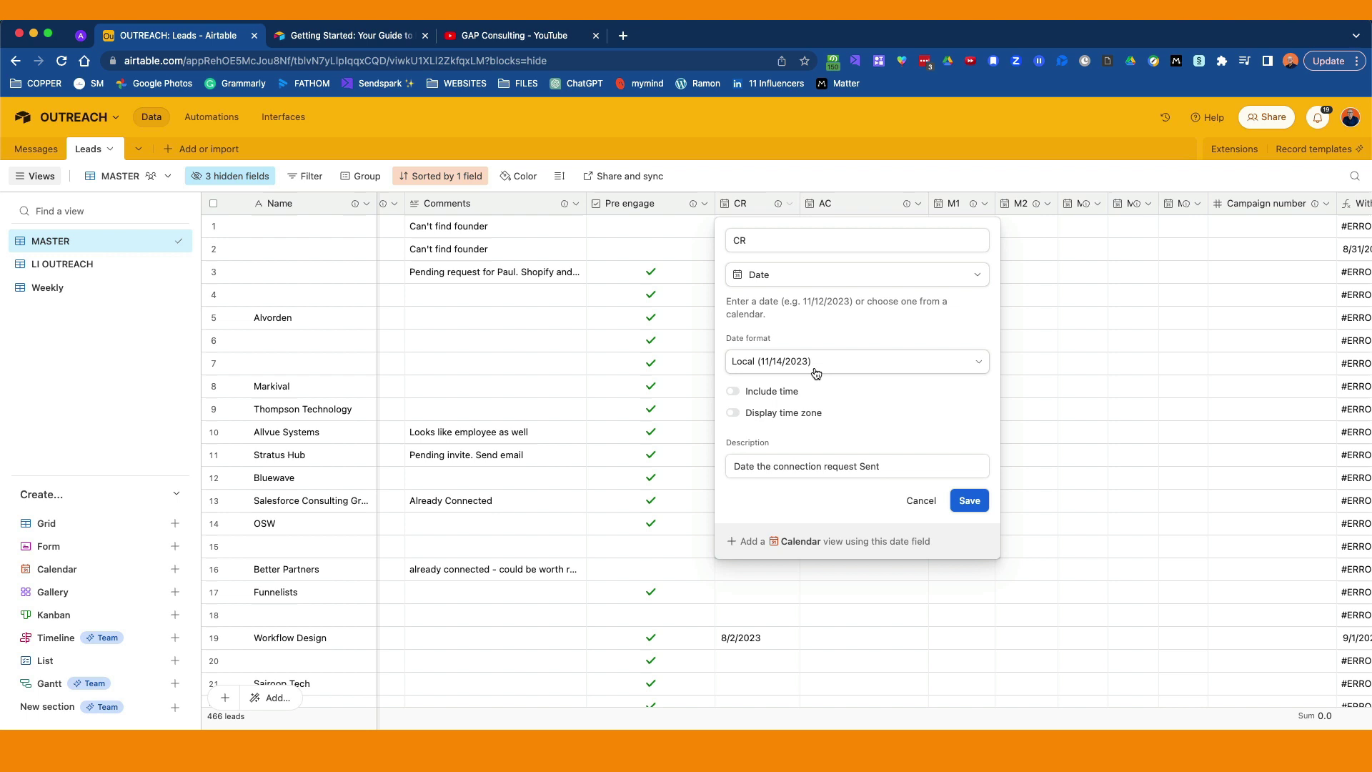
pyautogui.click(981, 366)
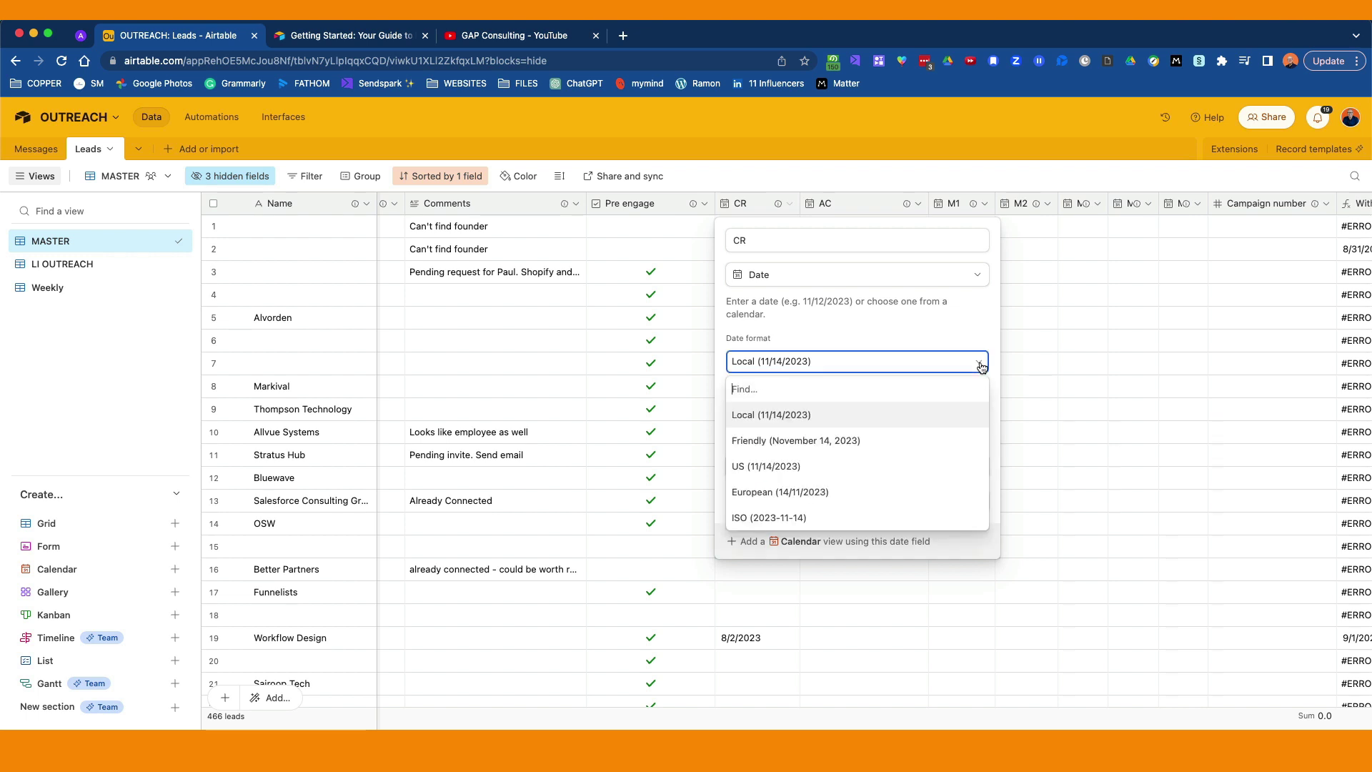
pyautogui.click(793, 493)
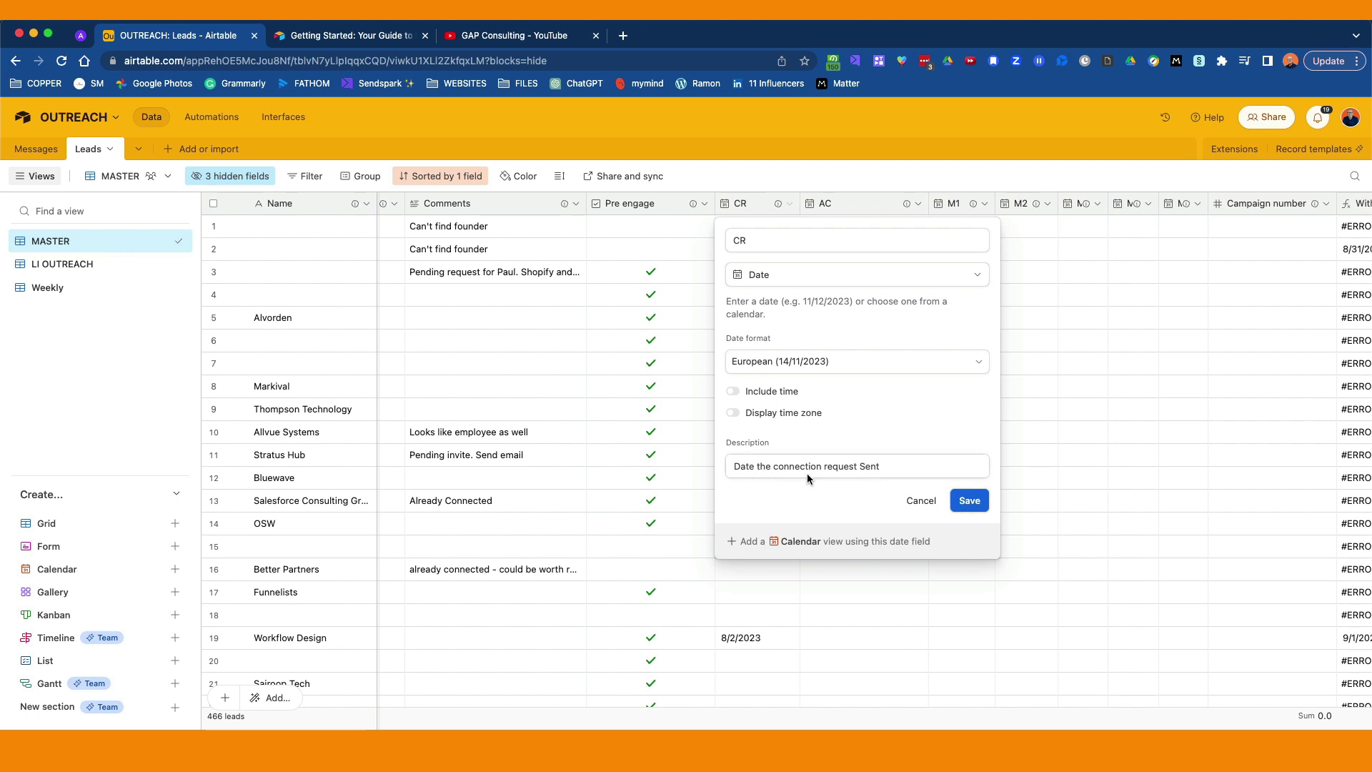
pyautogui.click(970, 501)
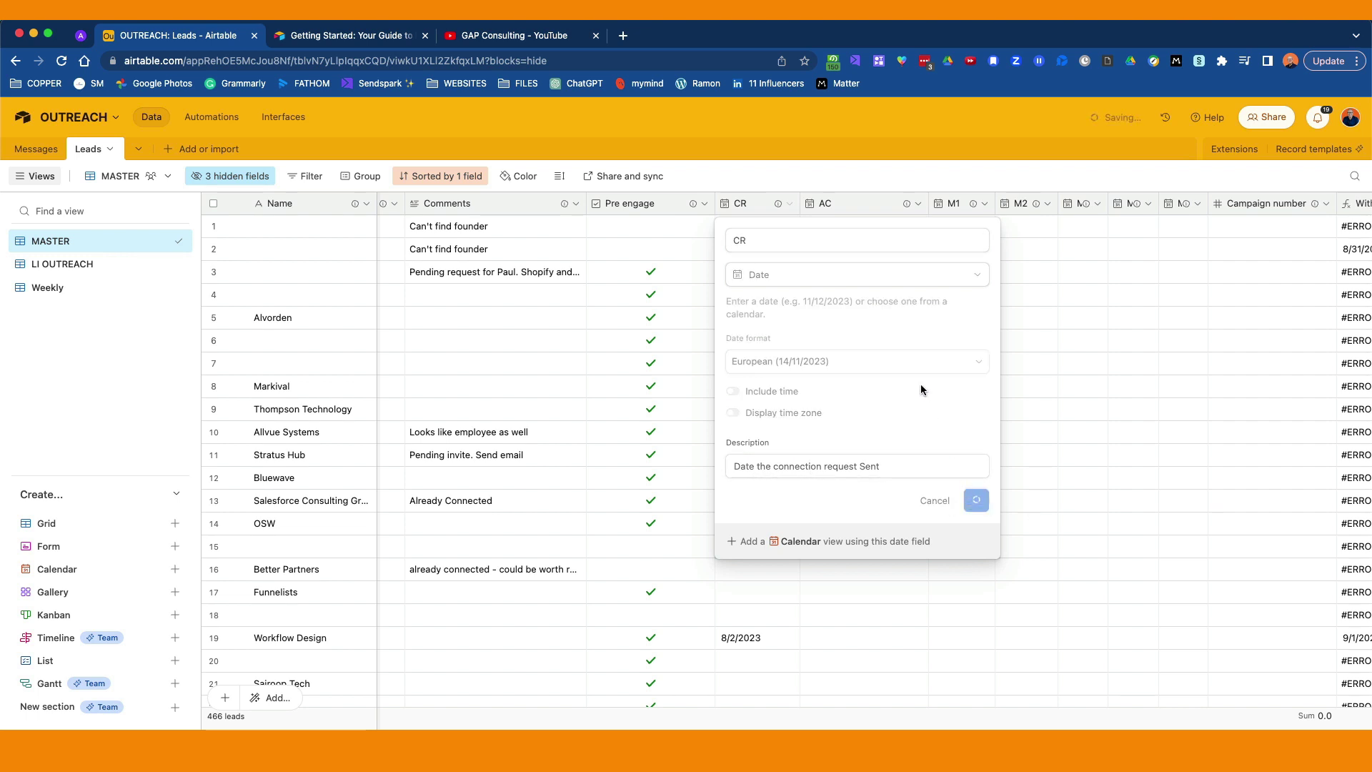
pyautogui.moveTo(779, 215)
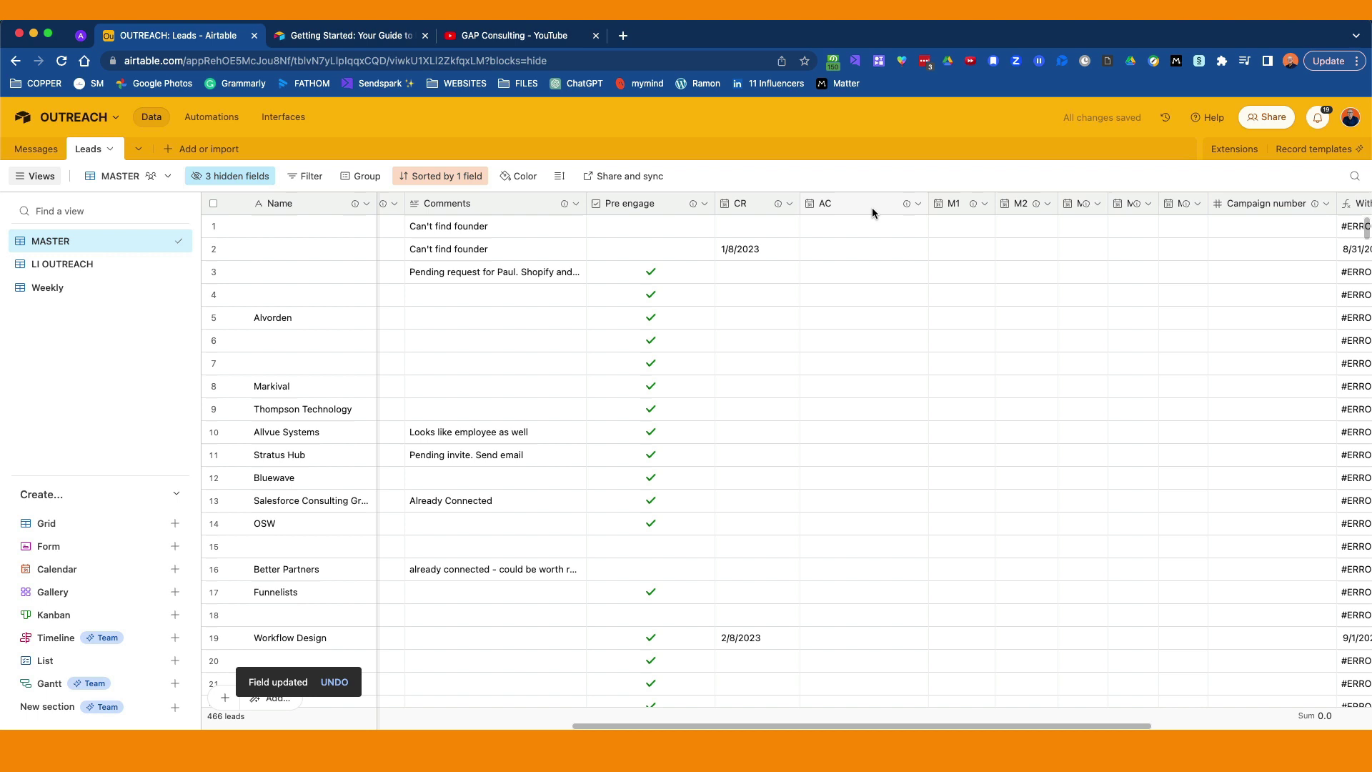
pyautogui.moveTo(909, 206)
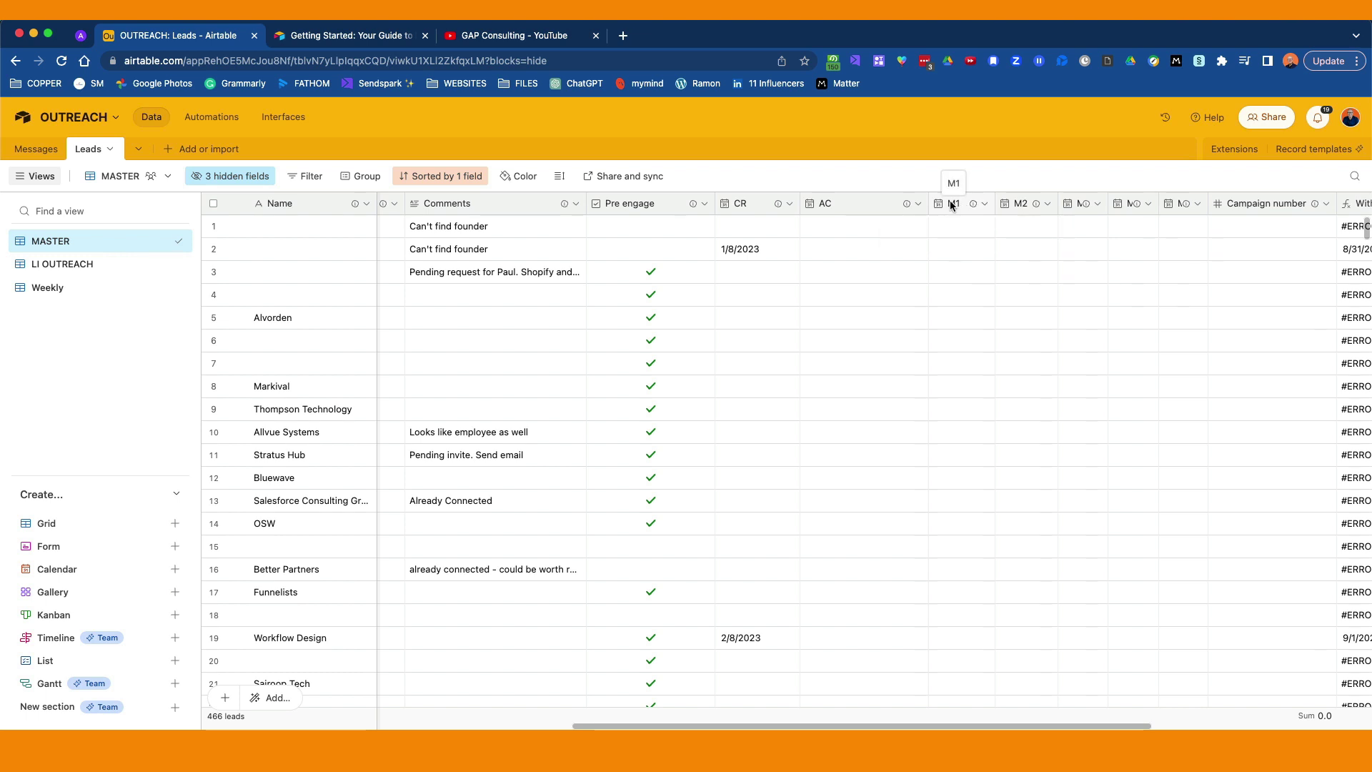
pyautogui.moveTo(1035, 206)
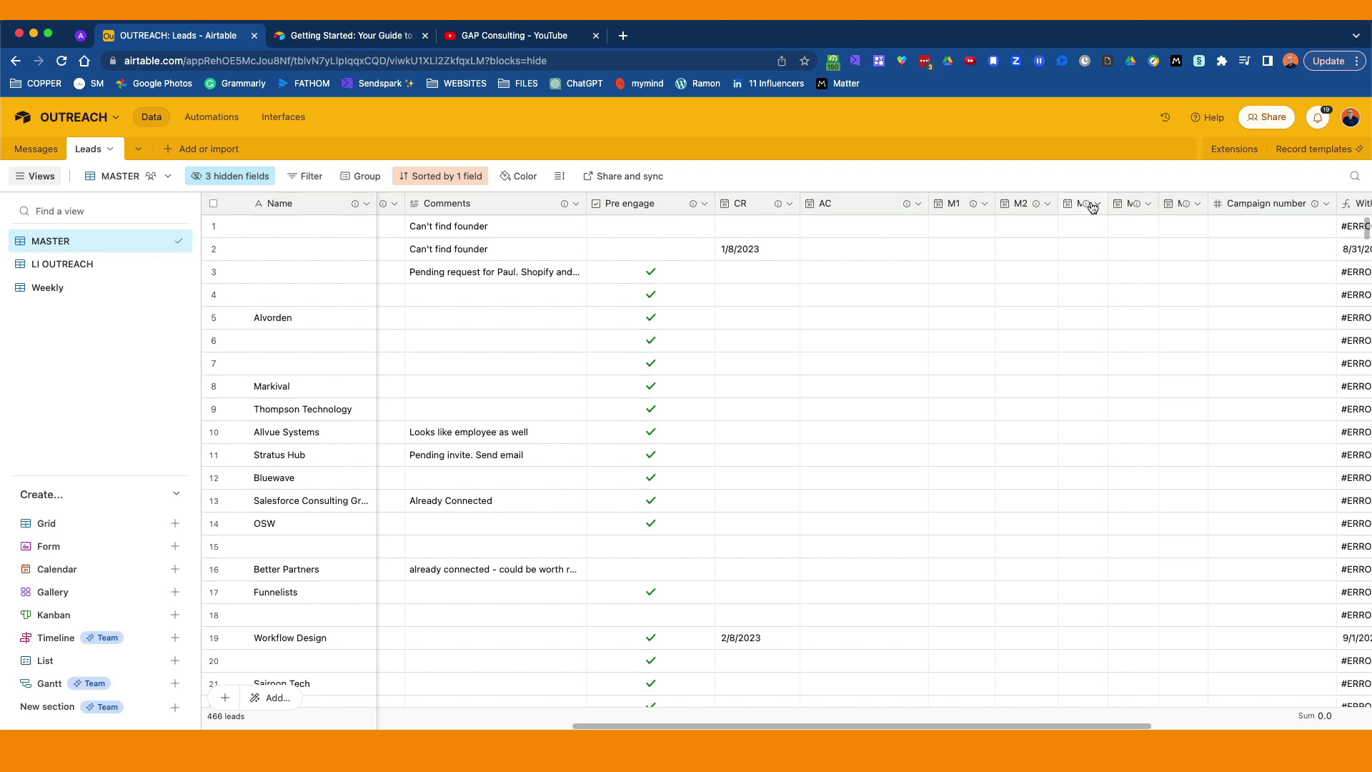
pyautogui.moveTo(1087, 207)
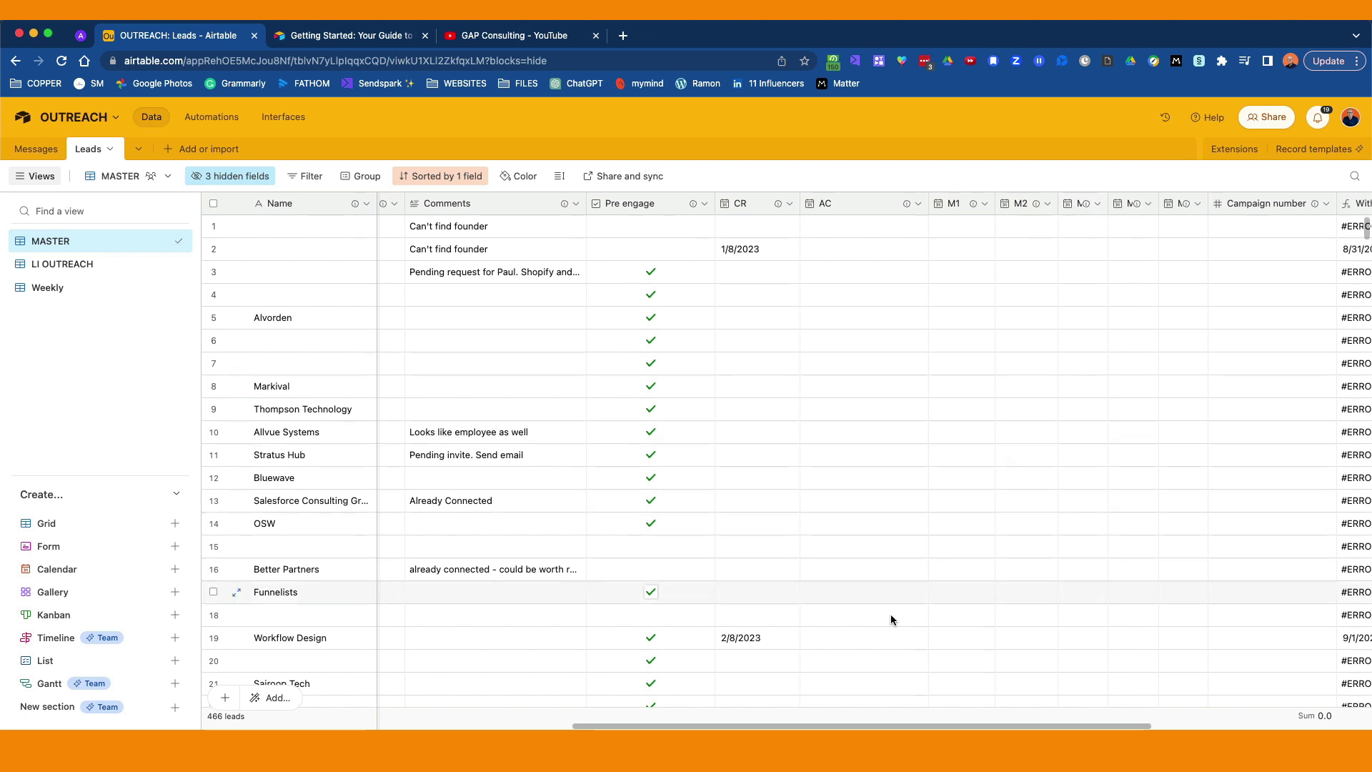
pyautogui.moveTo(859, 725); pyautogui.dragTo(1014, 724)
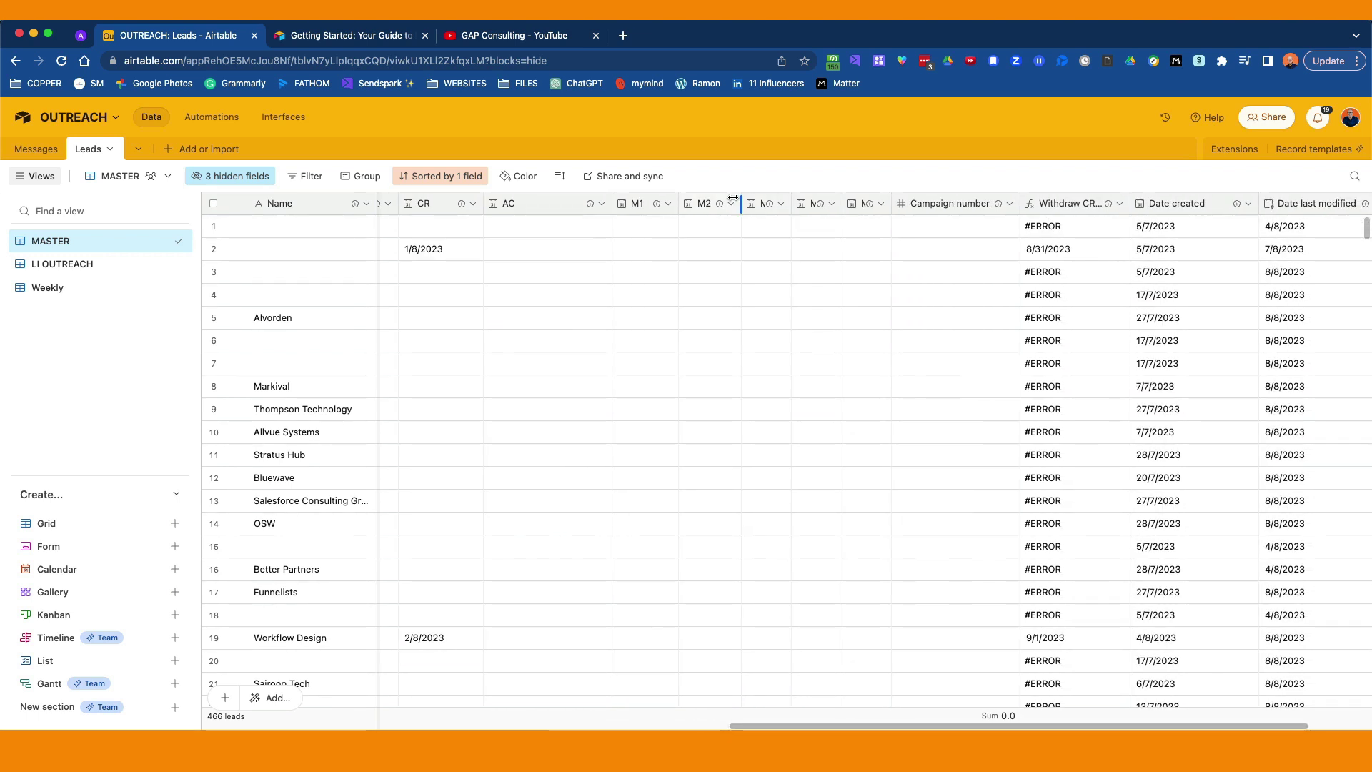
pyautogui.moveTo(870, 207)
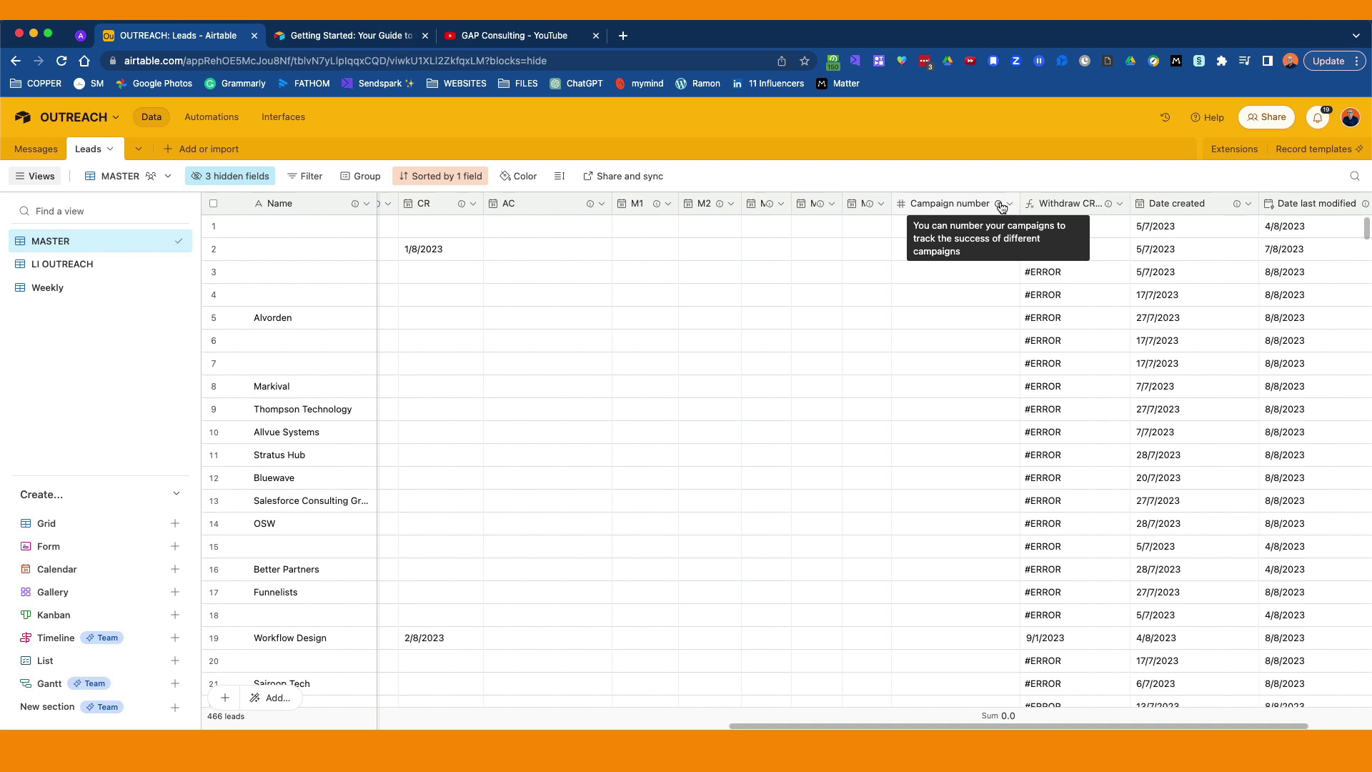
pyautogui.click(1107, 206)
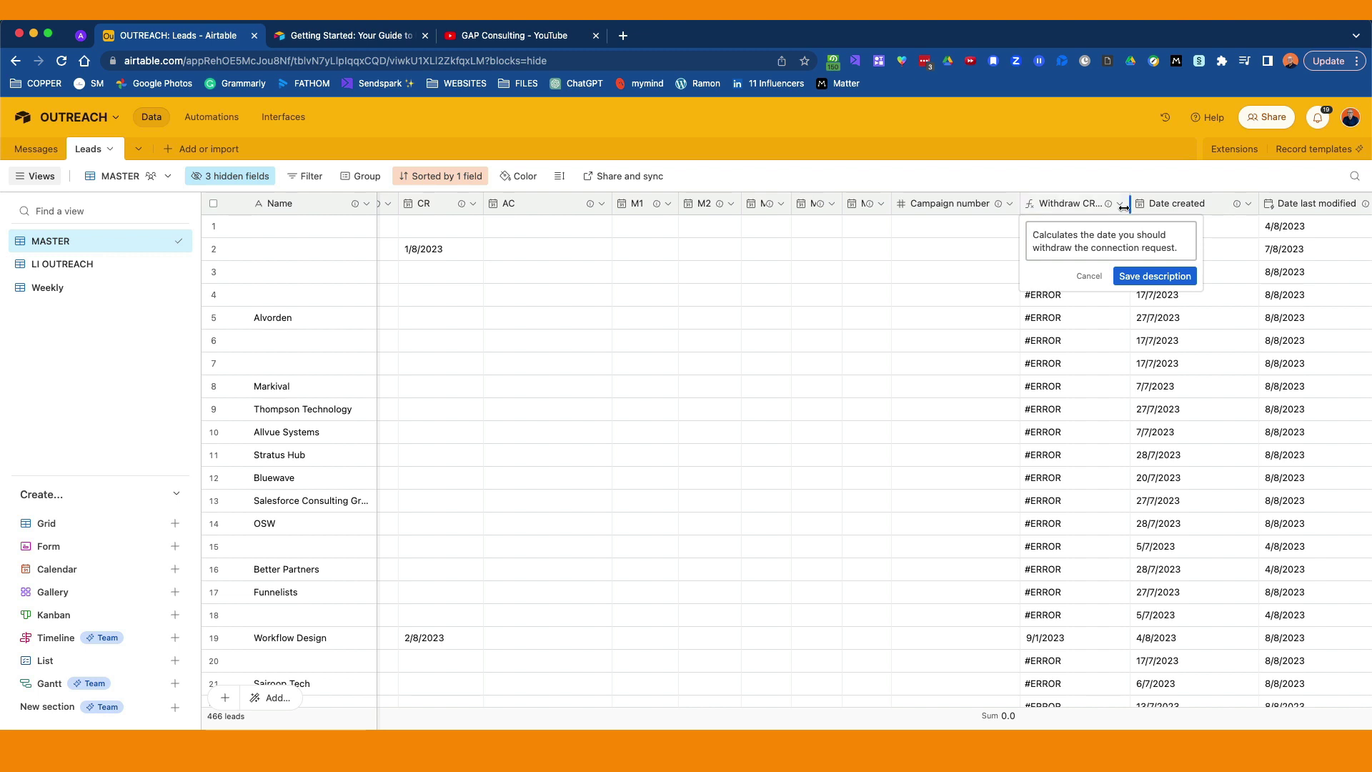
pyautogui.click(1119, 204)
pyautogui.click(1068, 236)
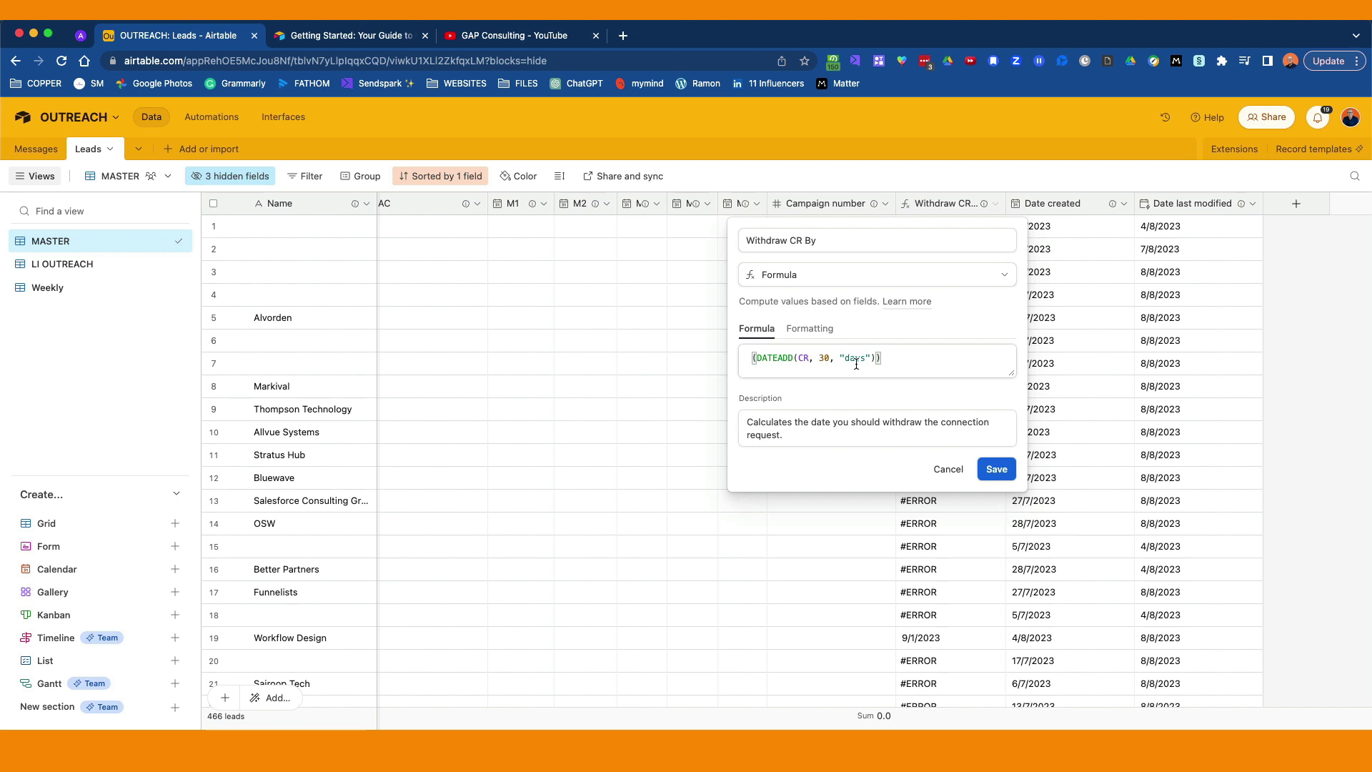
pyautogui.click(964, 473)
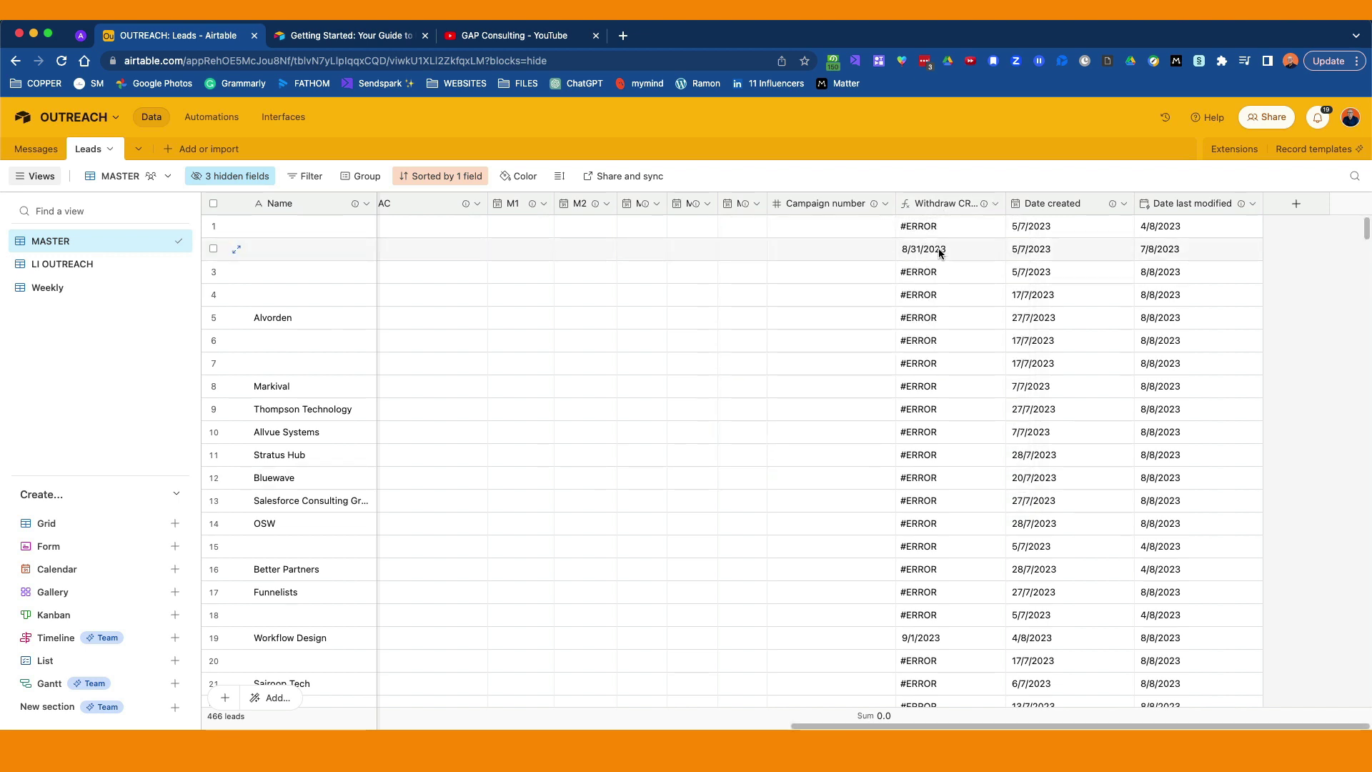
pyautogui.click(939, 250)
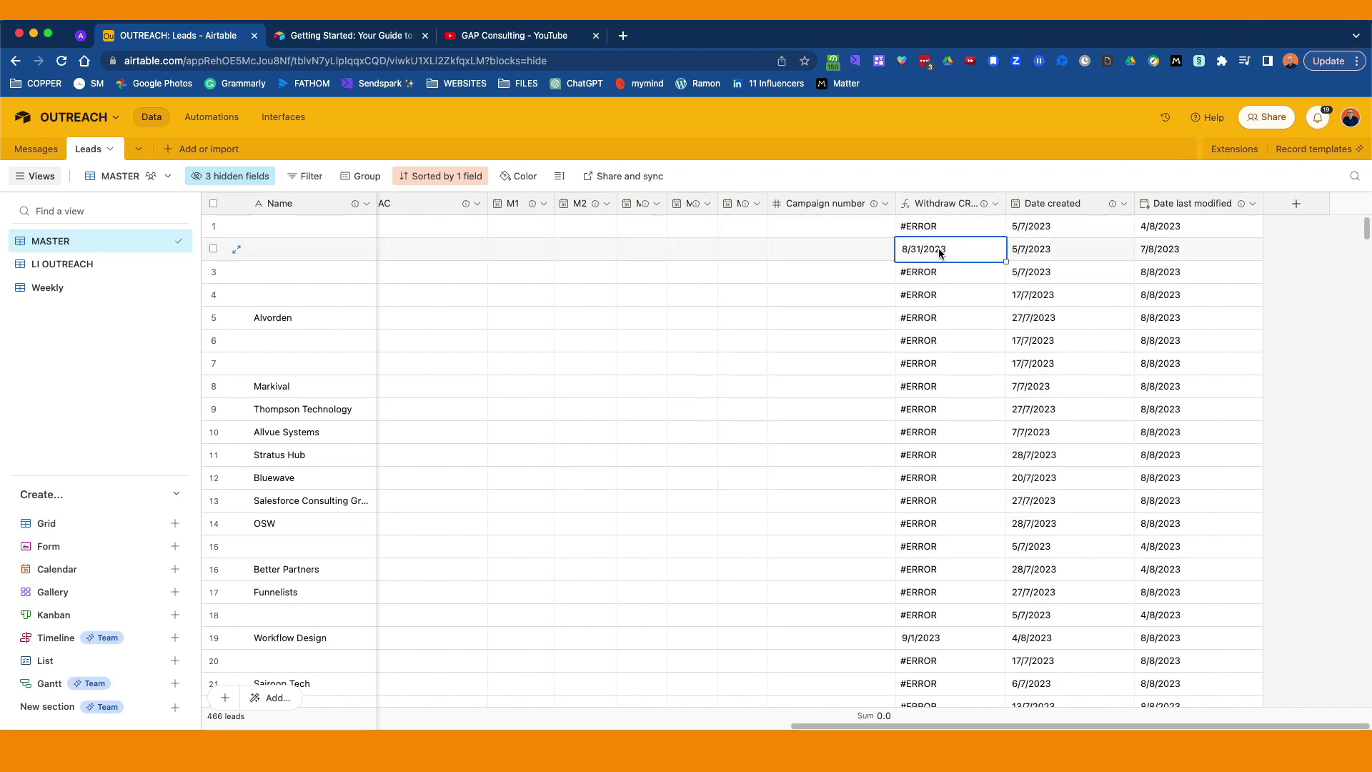
# Make Date created a Created time field in European format with Include time turned off
pyautogui.click(1124, 204)
pyautogui.click(1072, 236)
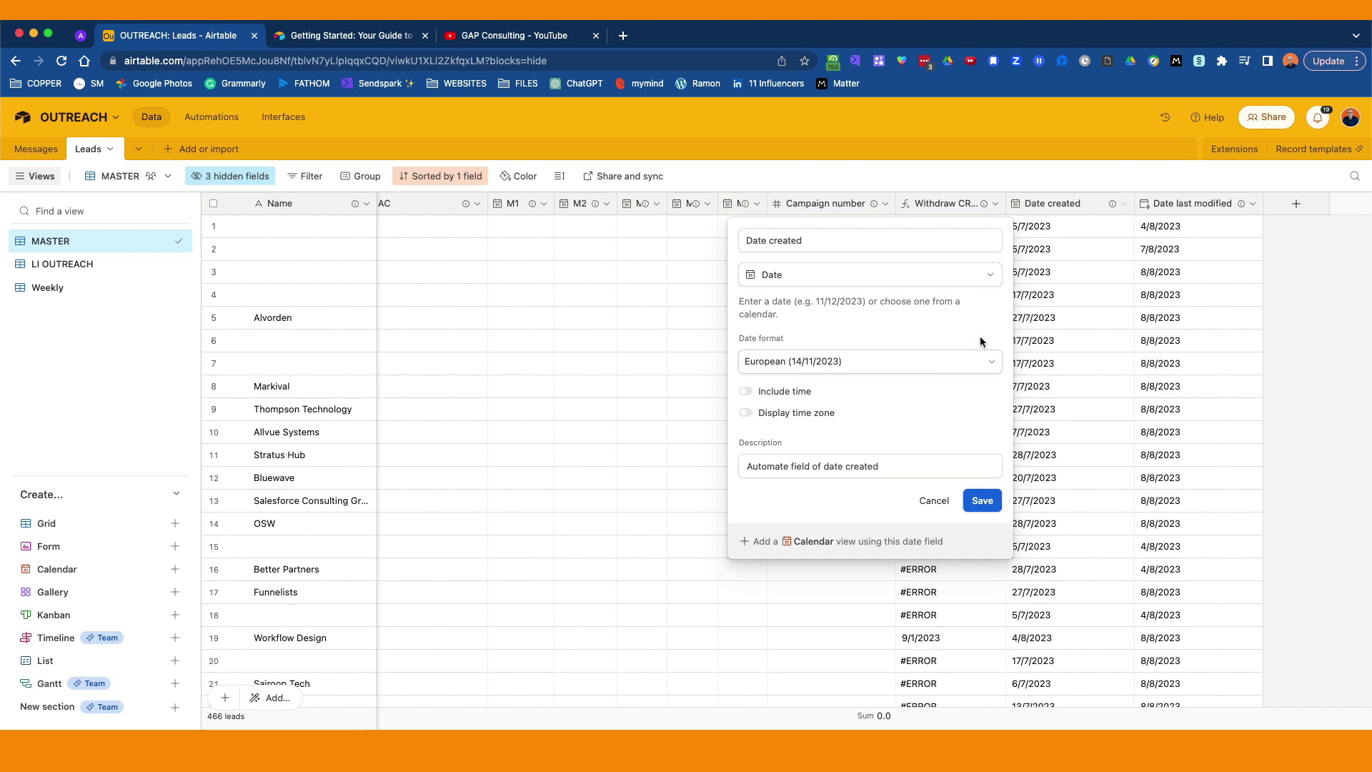
pyautogui.click(987, 283)
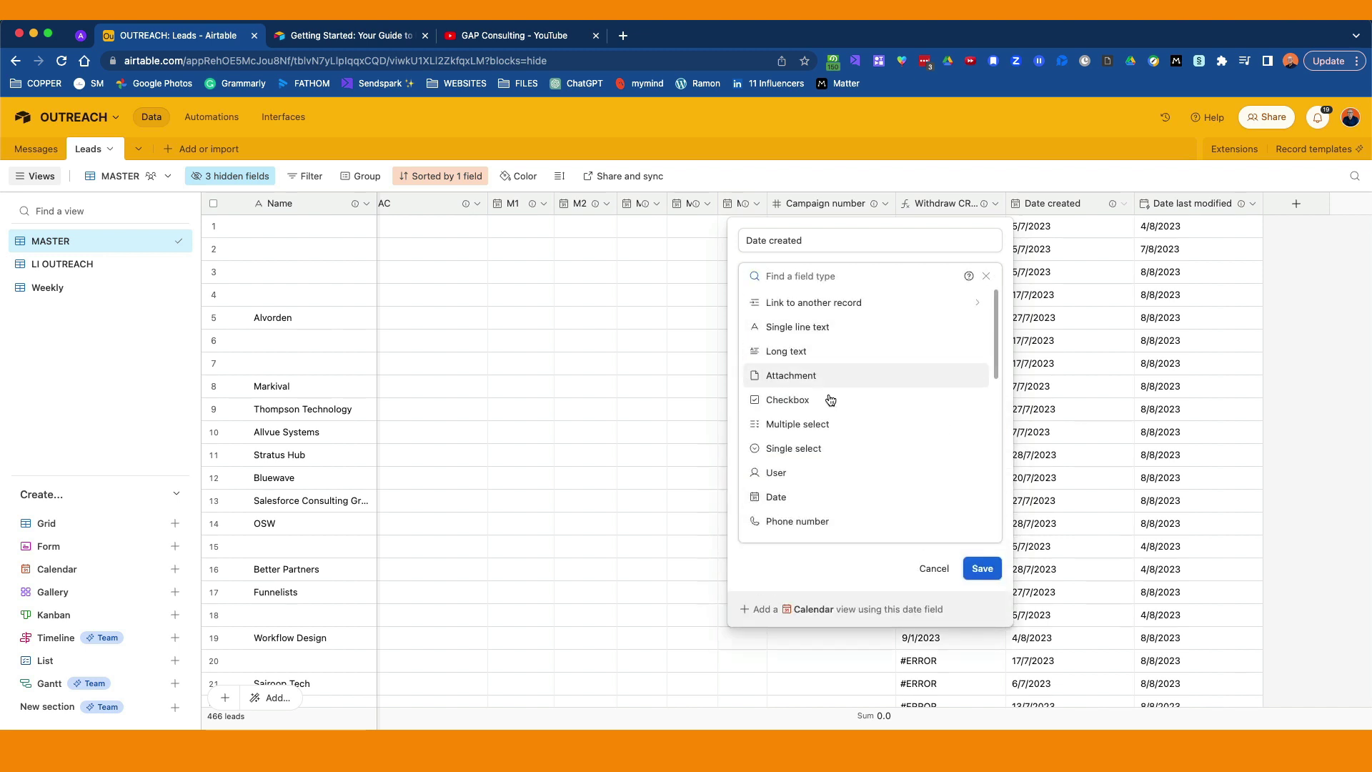
pyautogui.scroll(-10, 819, 496)
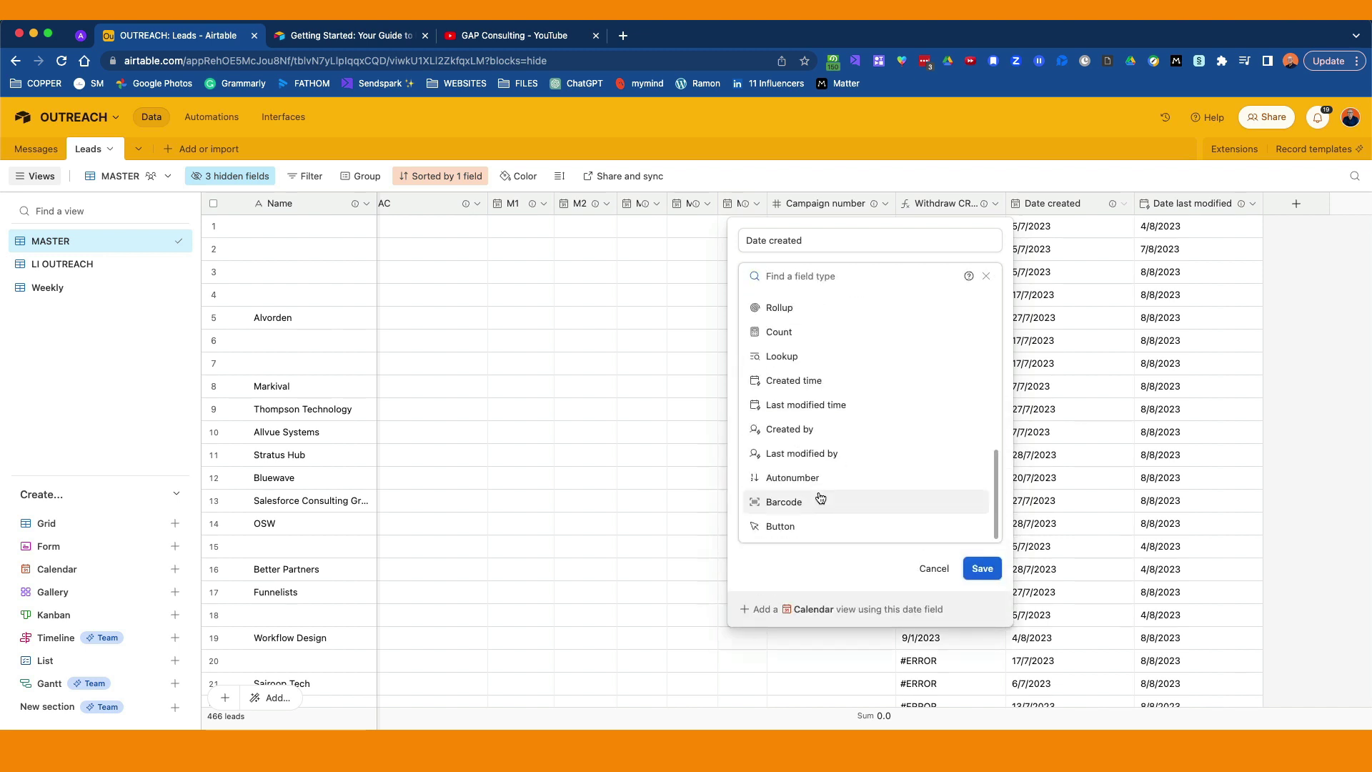
pyautogui.scroll(1, 816, 487)
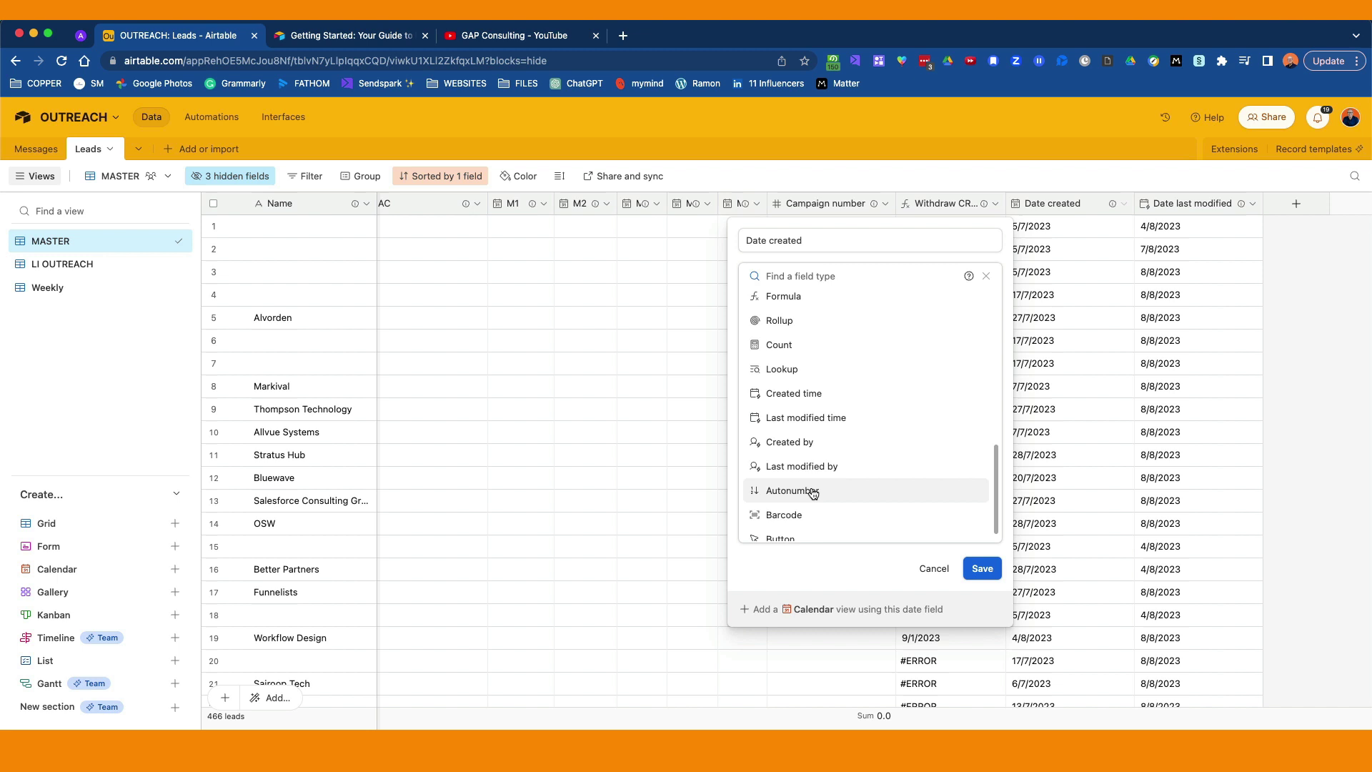
pyautogui.click(812, 393)
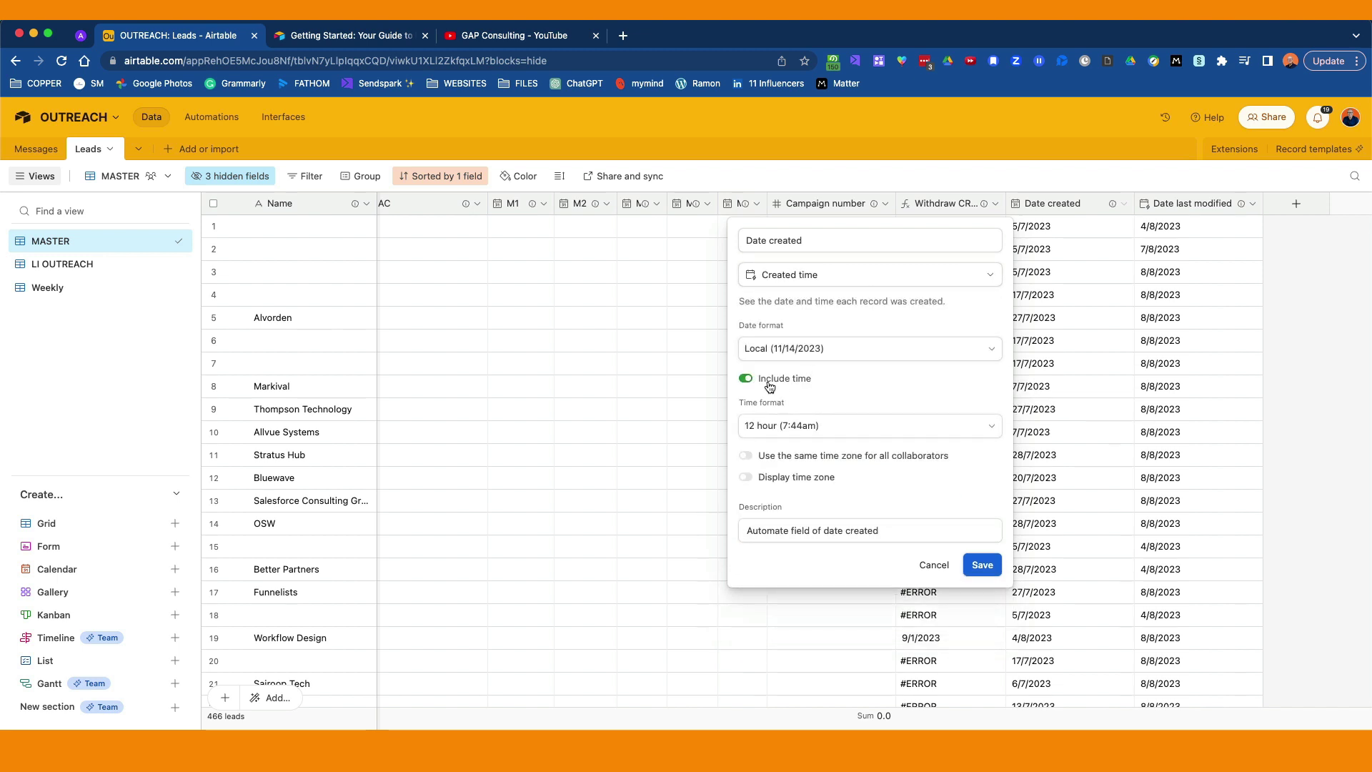
pyautogui.click(987, 355)
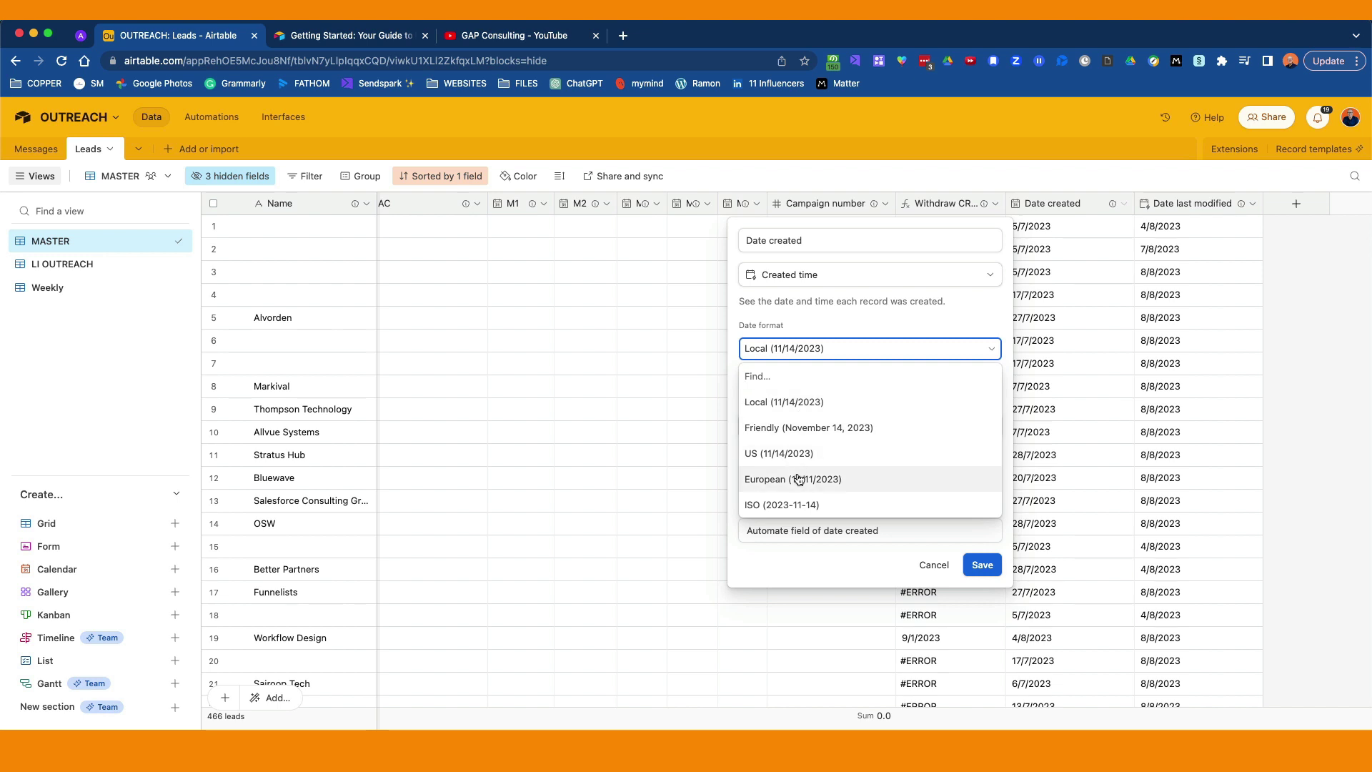
pyautogui.click(802, 478)
pyautogui.click(746, 379)
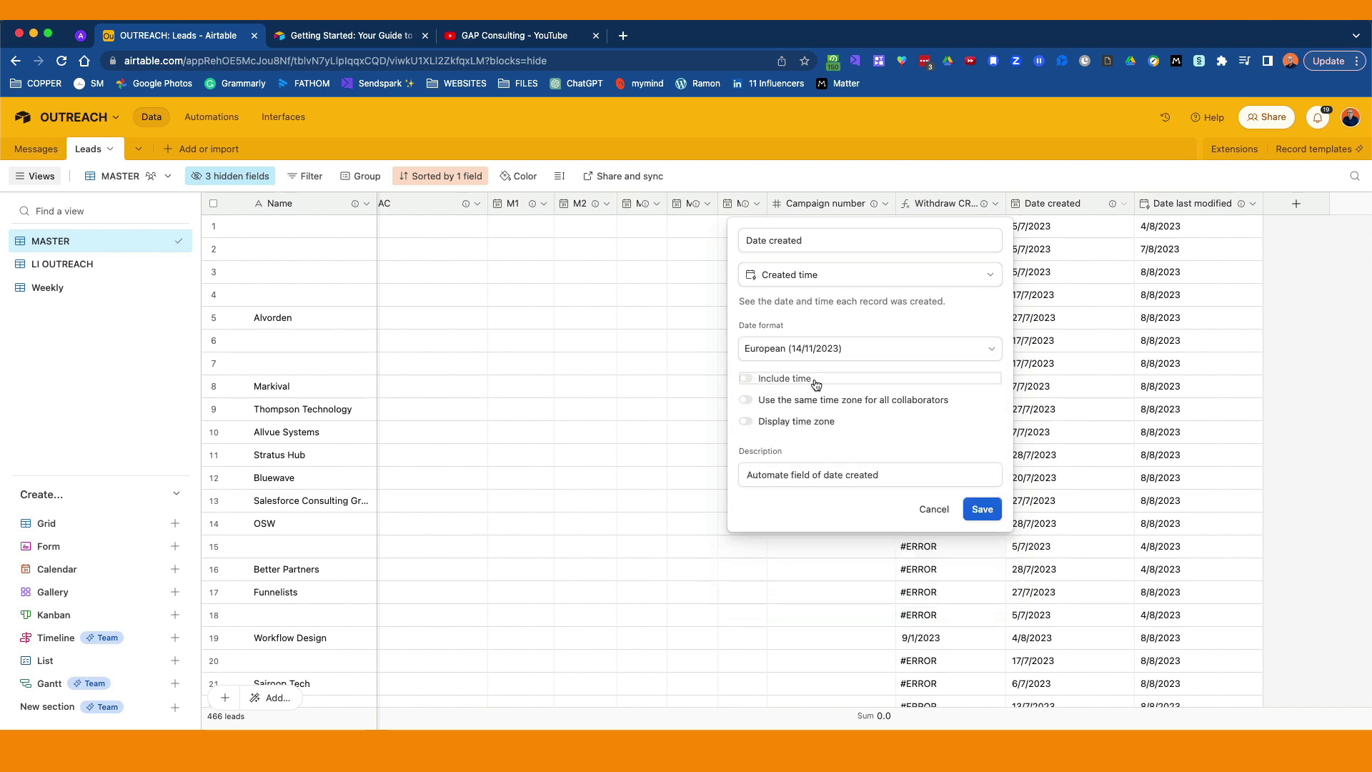
pyautogui.click(983, 509)
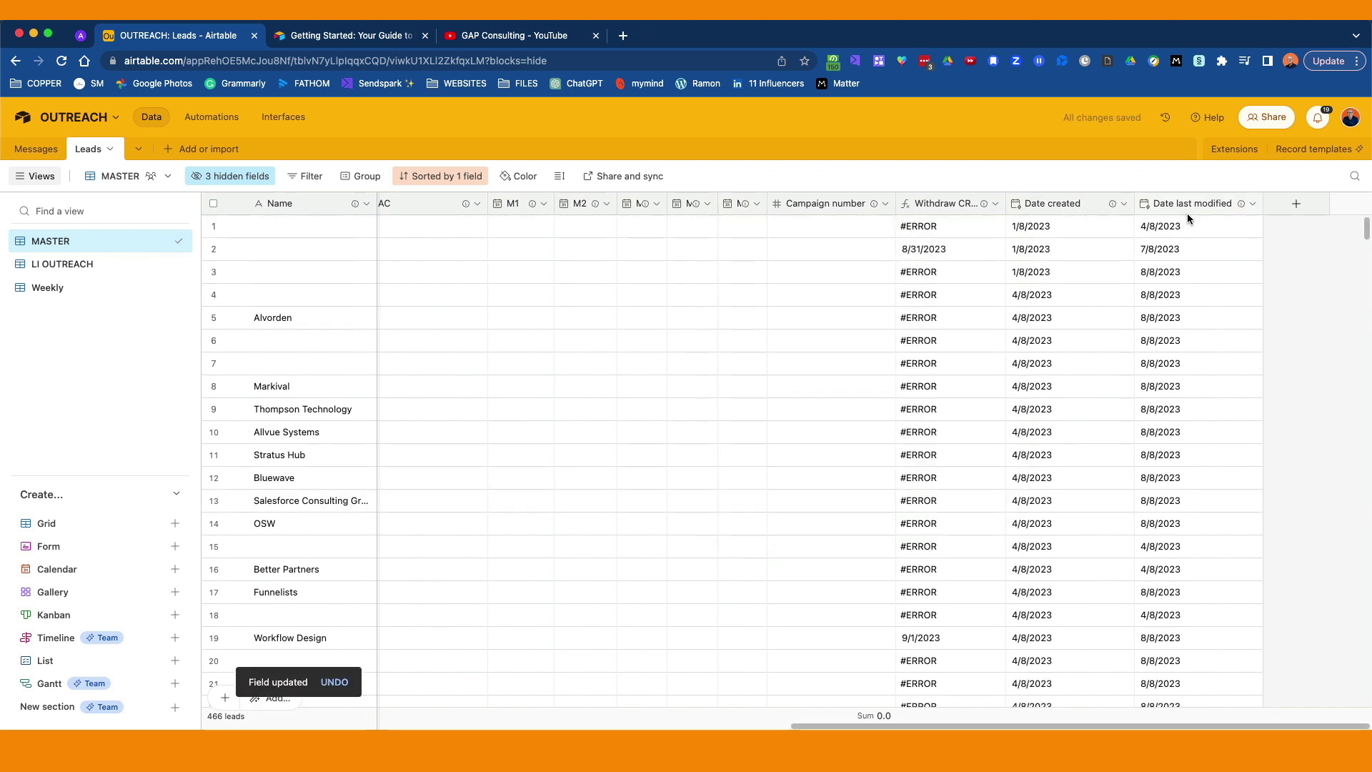
# Save Date last modified as a Last modified time field, European format without time
pyautogui.moveTo(1241, 209)
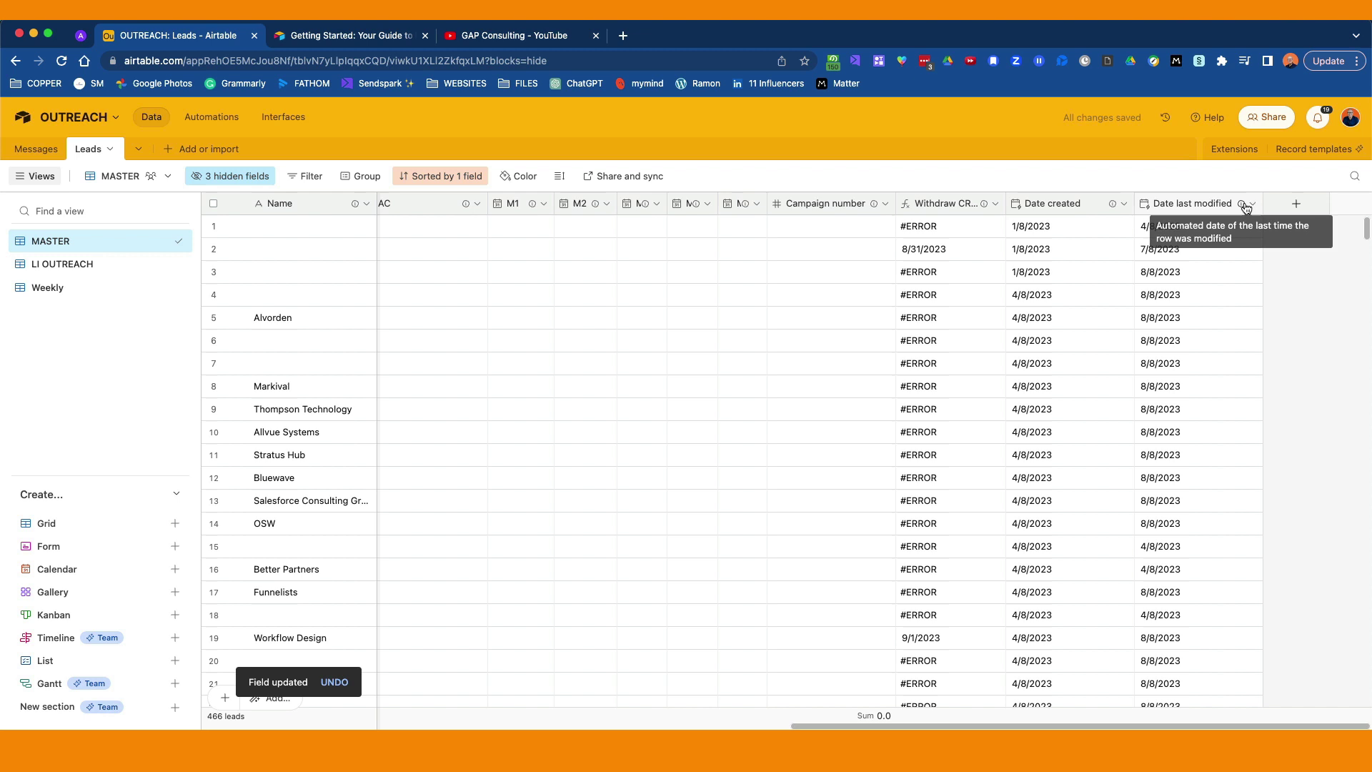
pyautogui.click(1252, 203)
pyautogui.click(1209, 236)
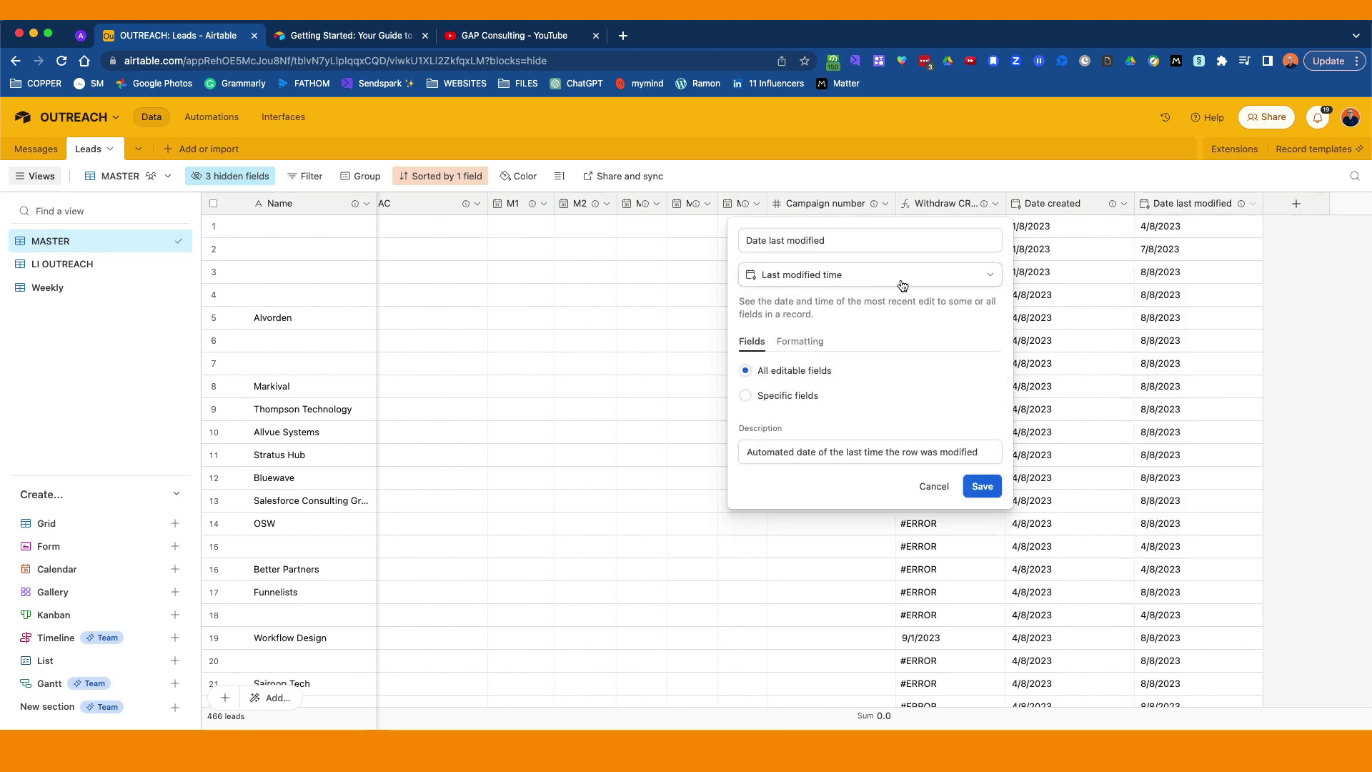
pyautogui.click(990, 279)
pyautogui.scroll(-3, 793, 509)
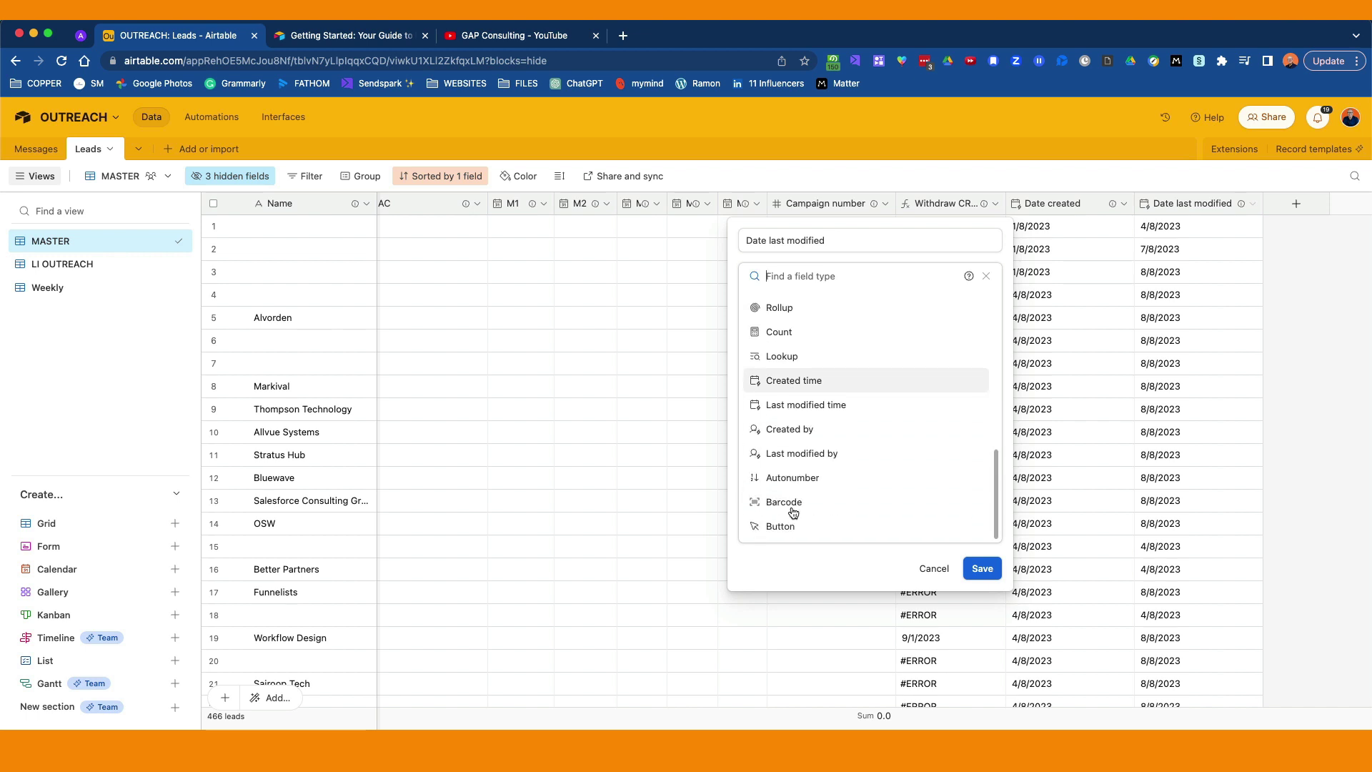
pyautogui.click(817, 407)
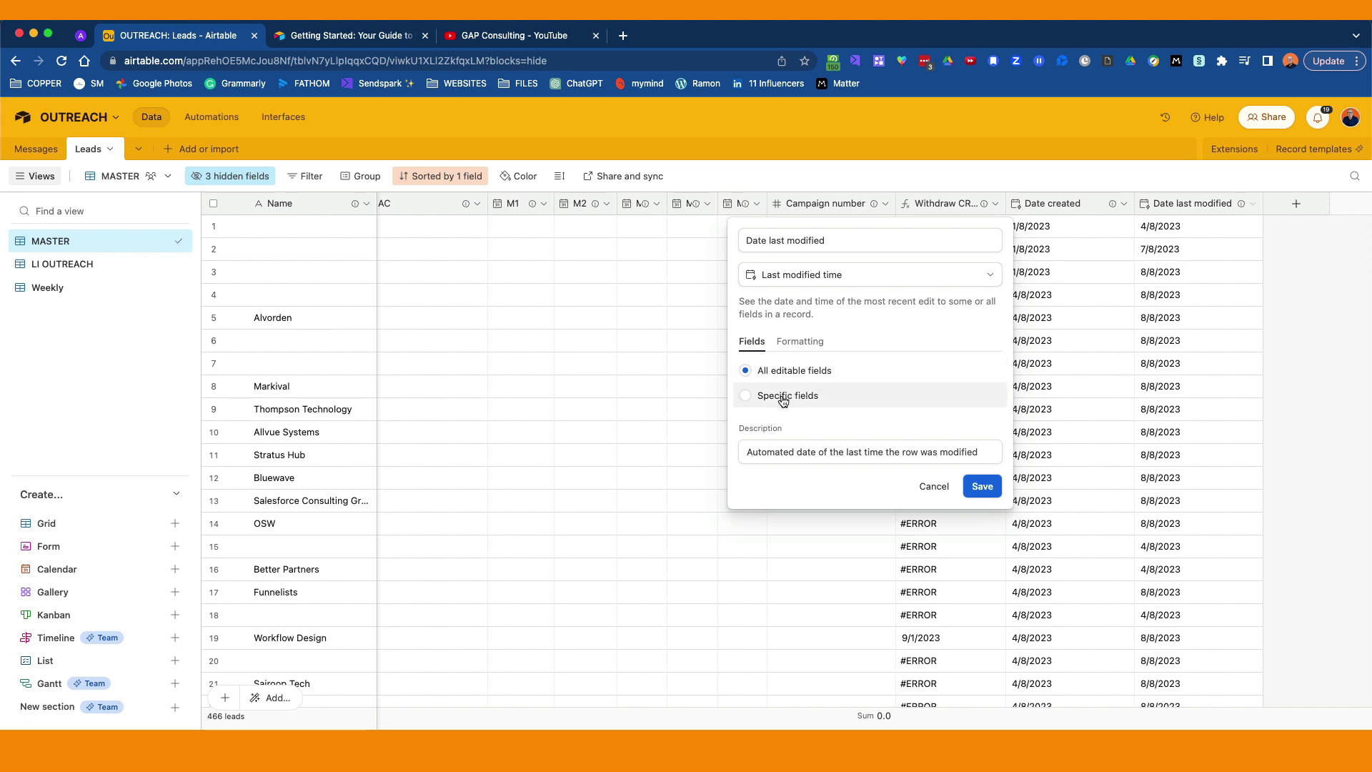
pyautogui.click(800, 342)
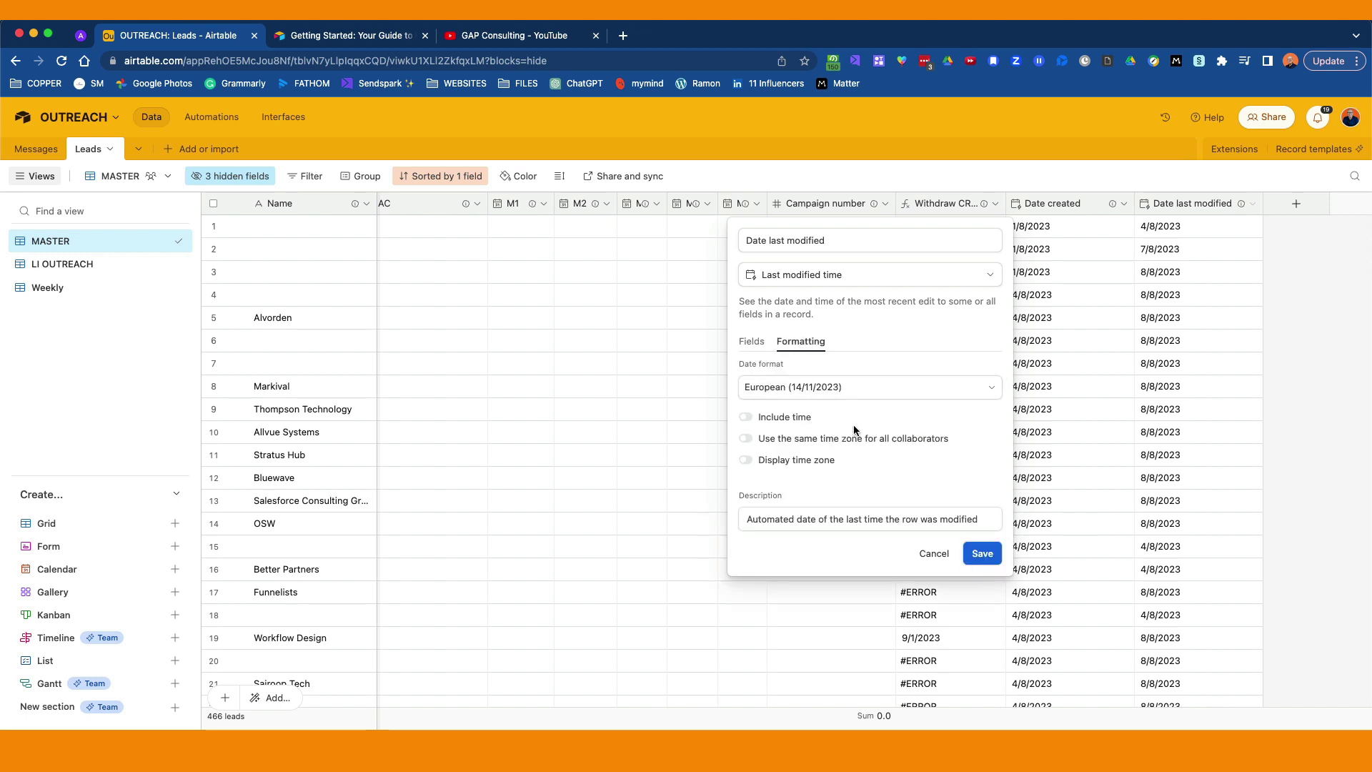
pyautogui.click(980, 553)
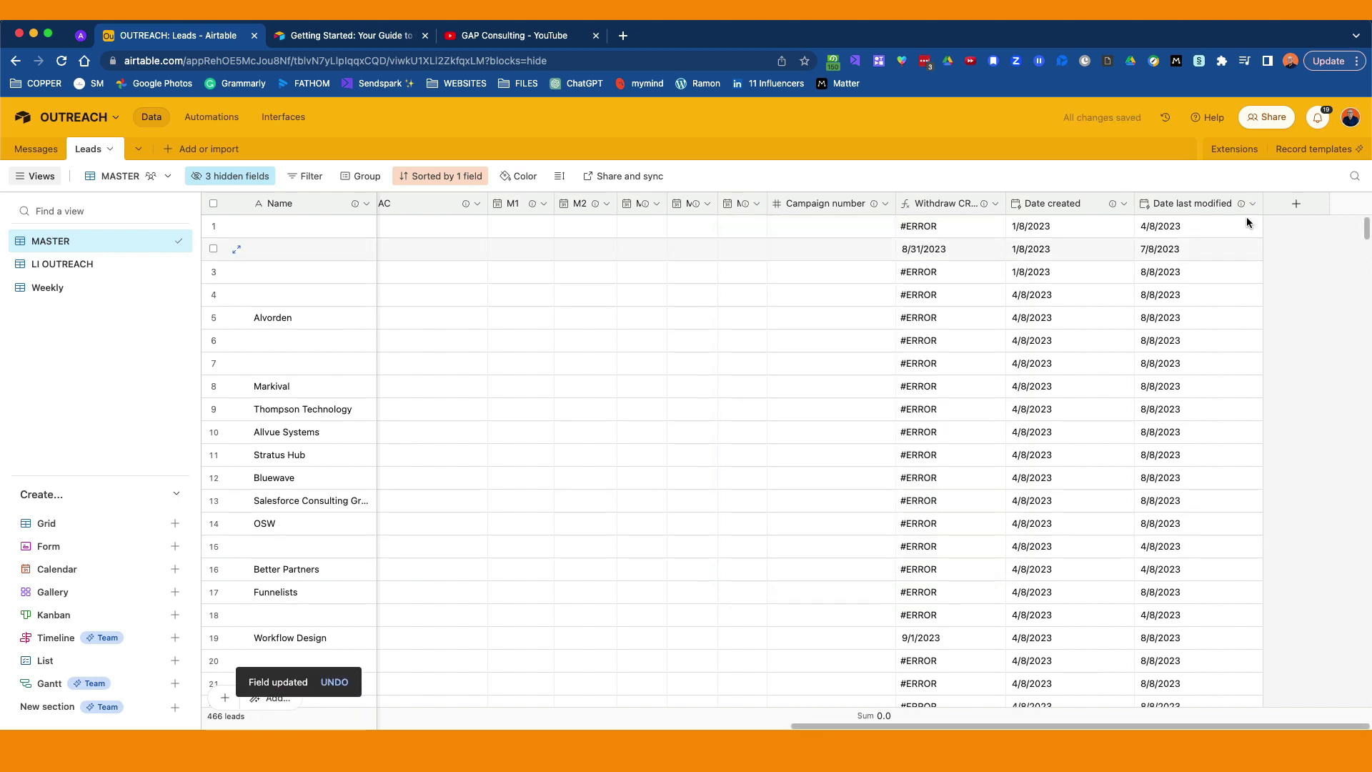
# Open the Date last modified description editor and close it unchanged
pyautogui.moveTo(1241, 206)
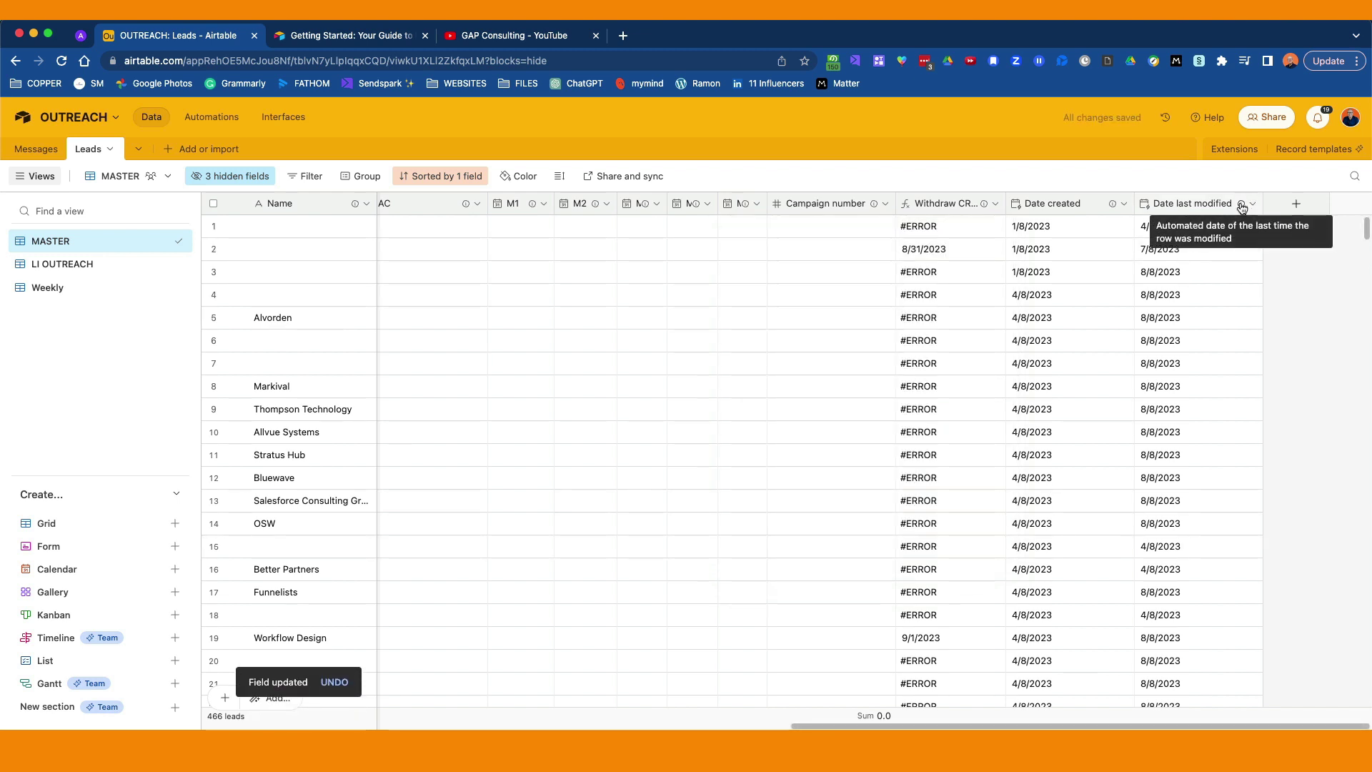
pyautogui.click(1242, 206)
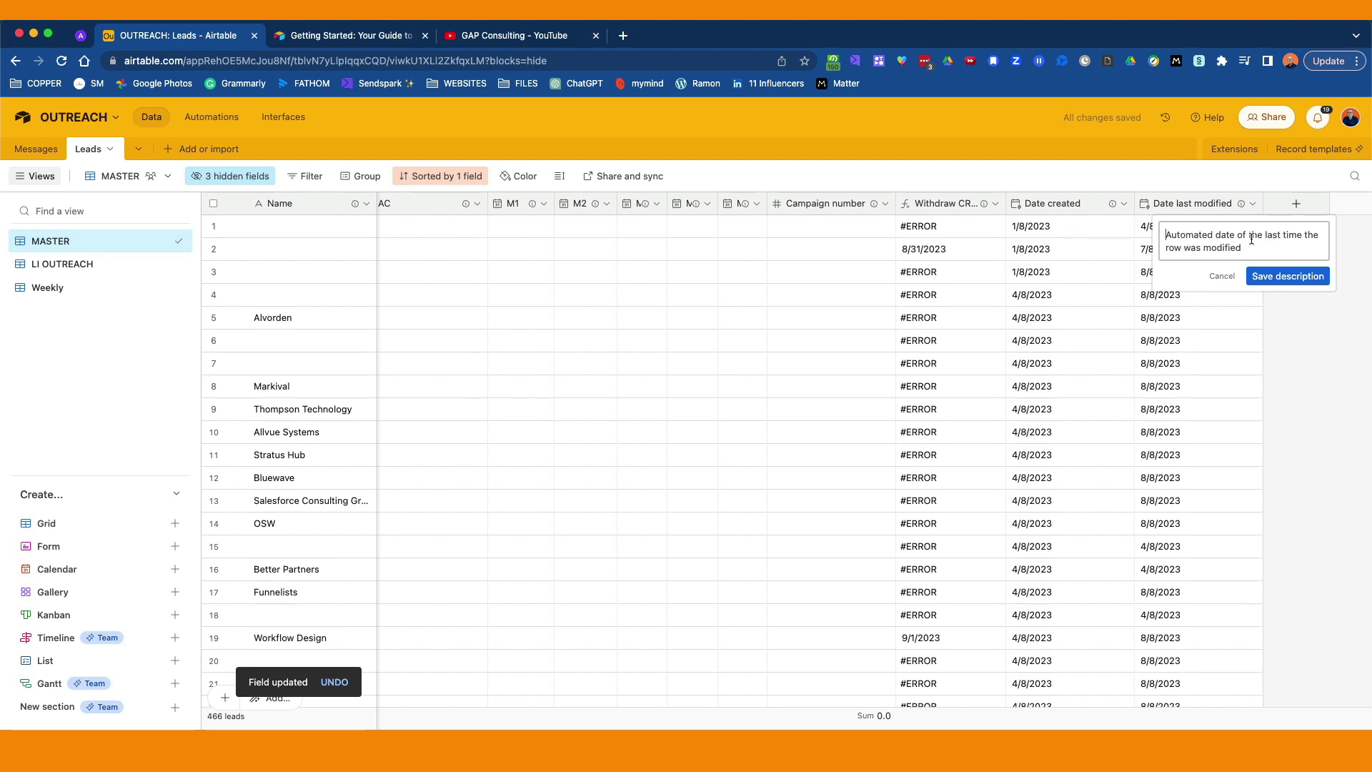
pyautogui.click(1217, 275)
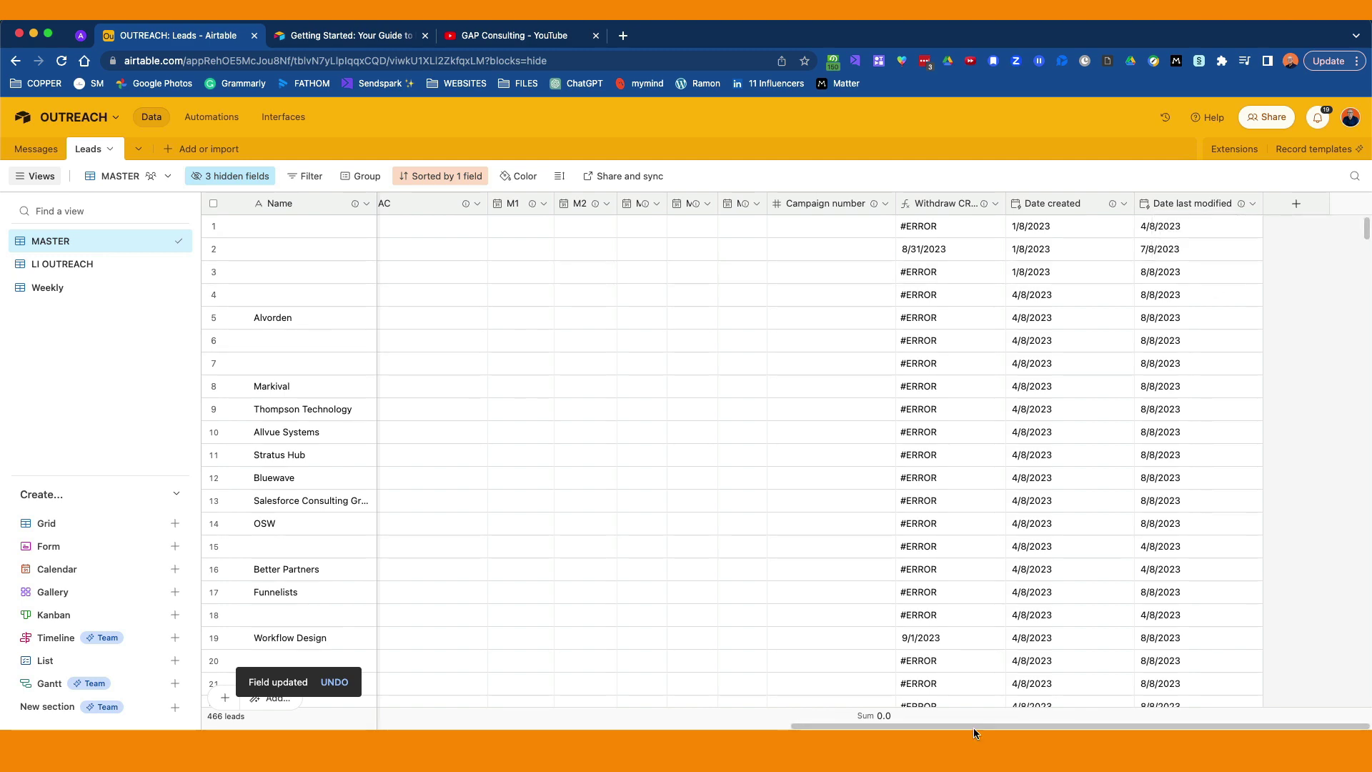
pyautogui.moveTo(965, 723); pyautogui.dragTo(644, 723)
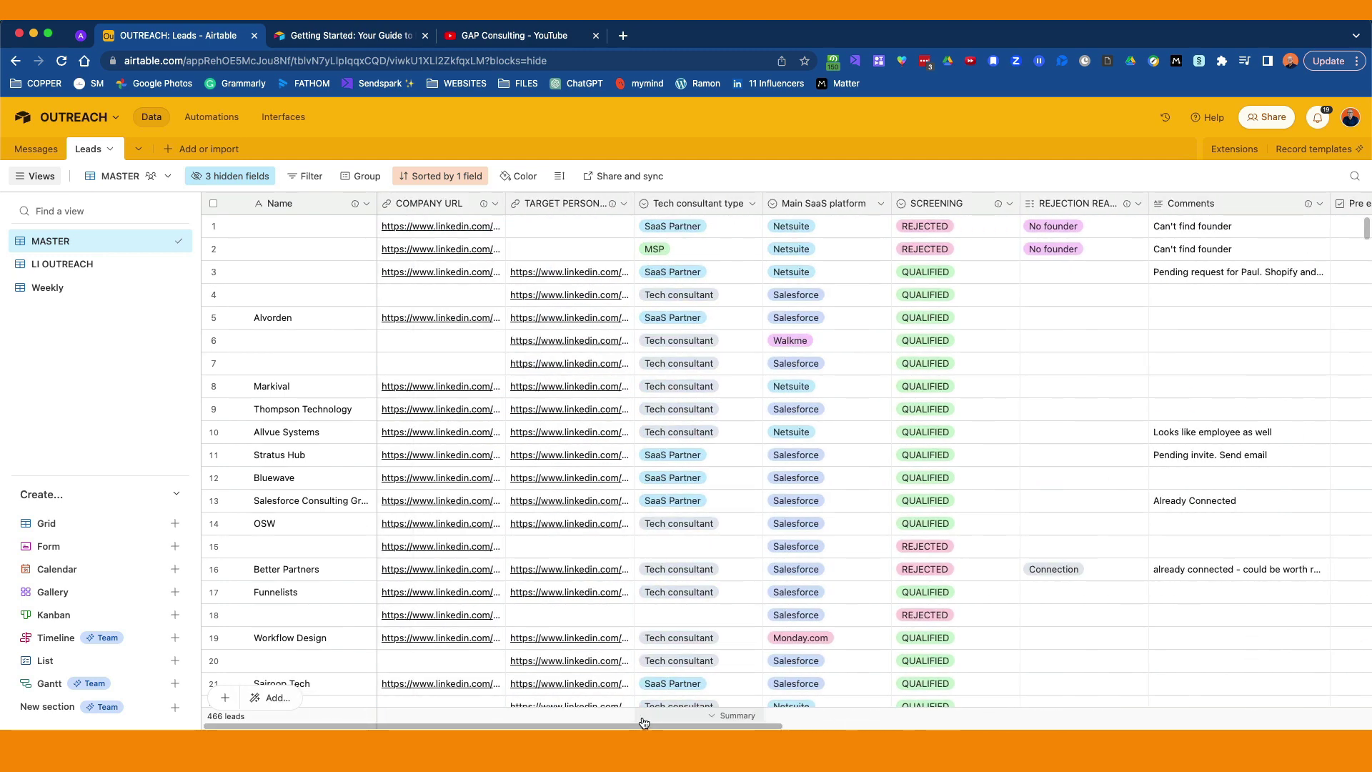